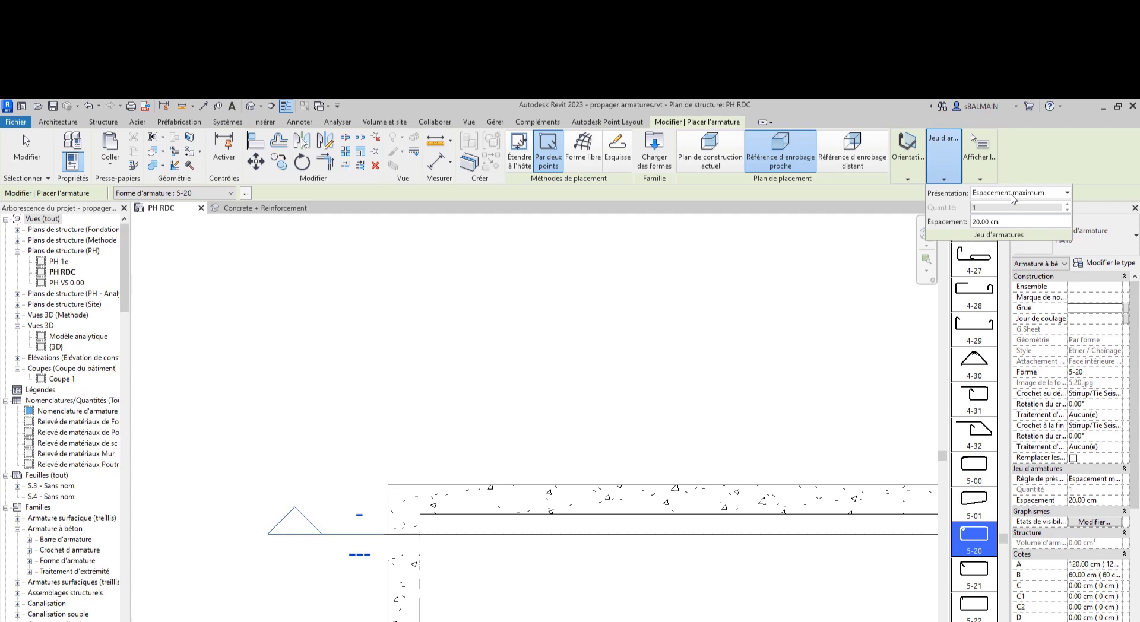
Step: Place an HA6 stirrup of shape 5-20 with 20 cm maximum spacing inside the wall corner's cover lines
{"action": "scroll", "coordinate": [397, 513], "scroll_direction": "up", "scroll_amount": 6}
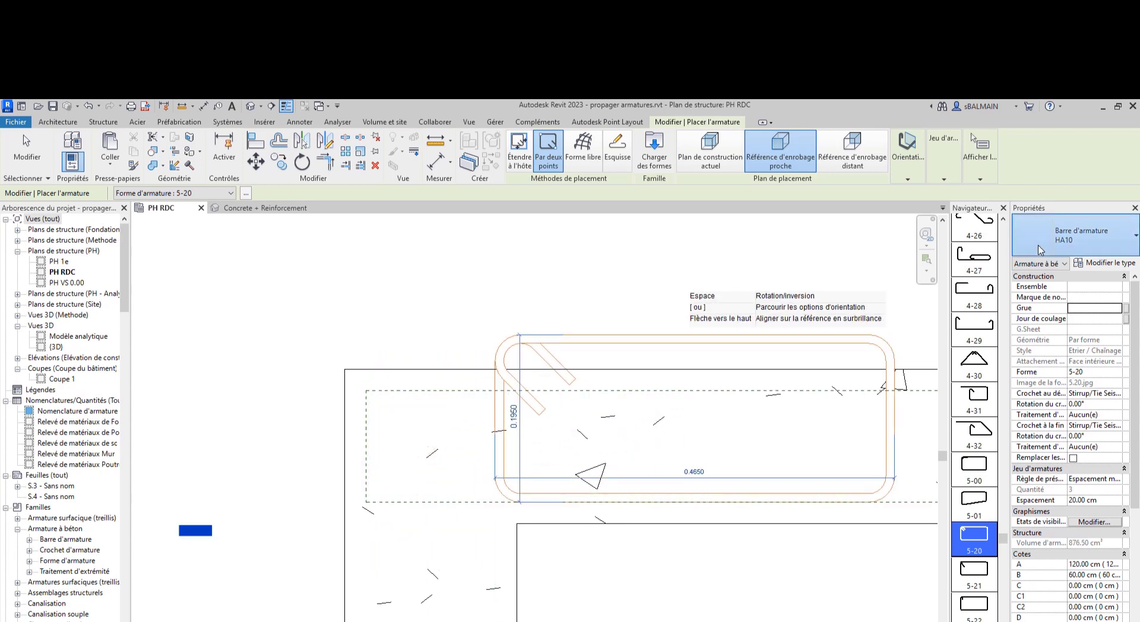
{"action": "left_click", "coordinate": [1074, 236]}
{"action": "scroll", "coordinate": [1073, 322], "scroll_direction": "up", "scroll_amount": 5}
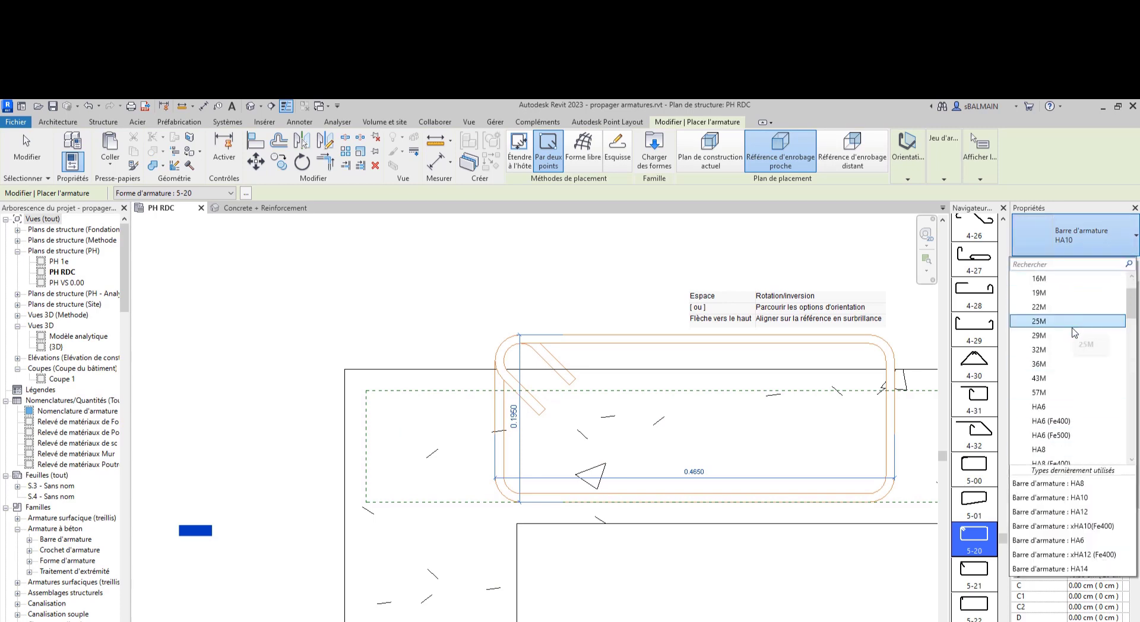
{"action": "left_click", "coordinate": [1071, 370]}
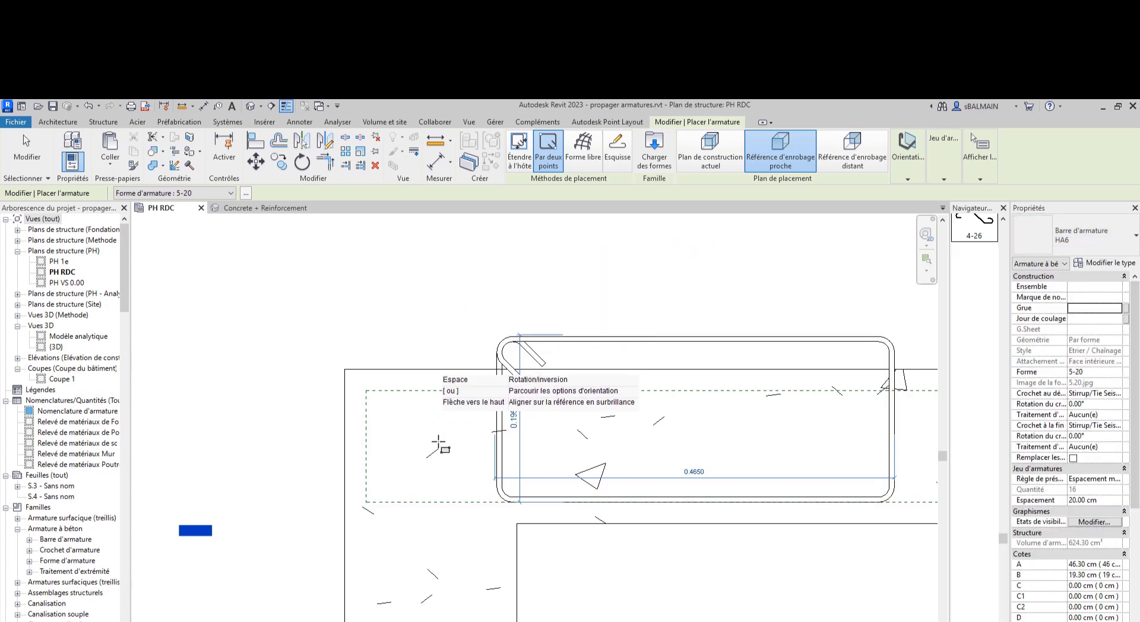
{"action": "left_click", "coordinate": [364, 390]}
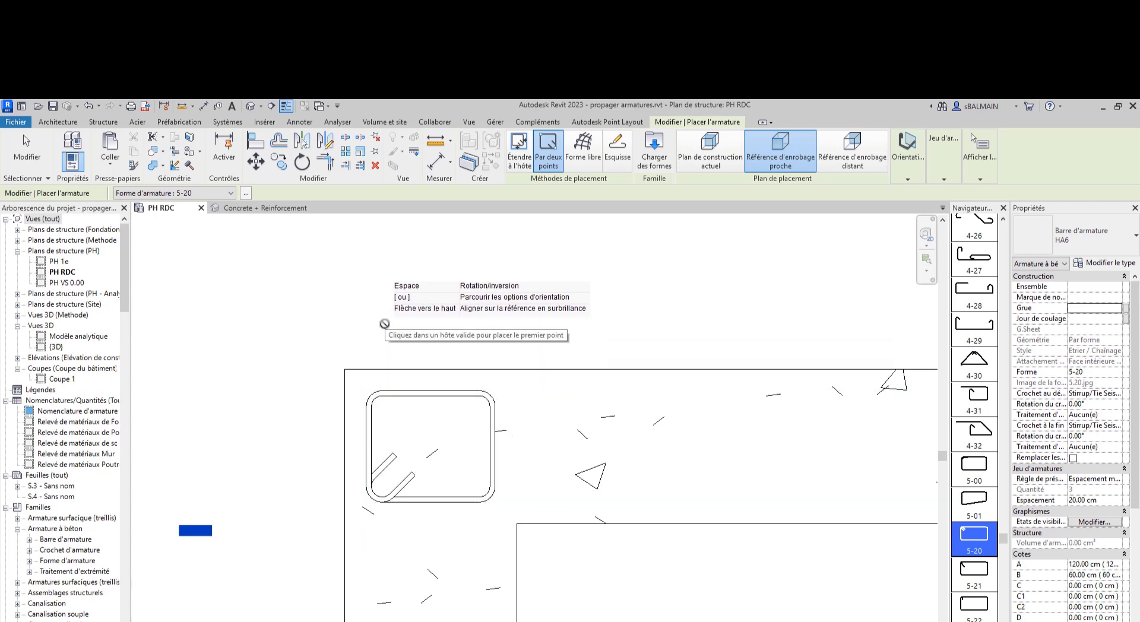
{"action": "key", "text": "Escape"}
{"action": "key", "text": "Escape"}
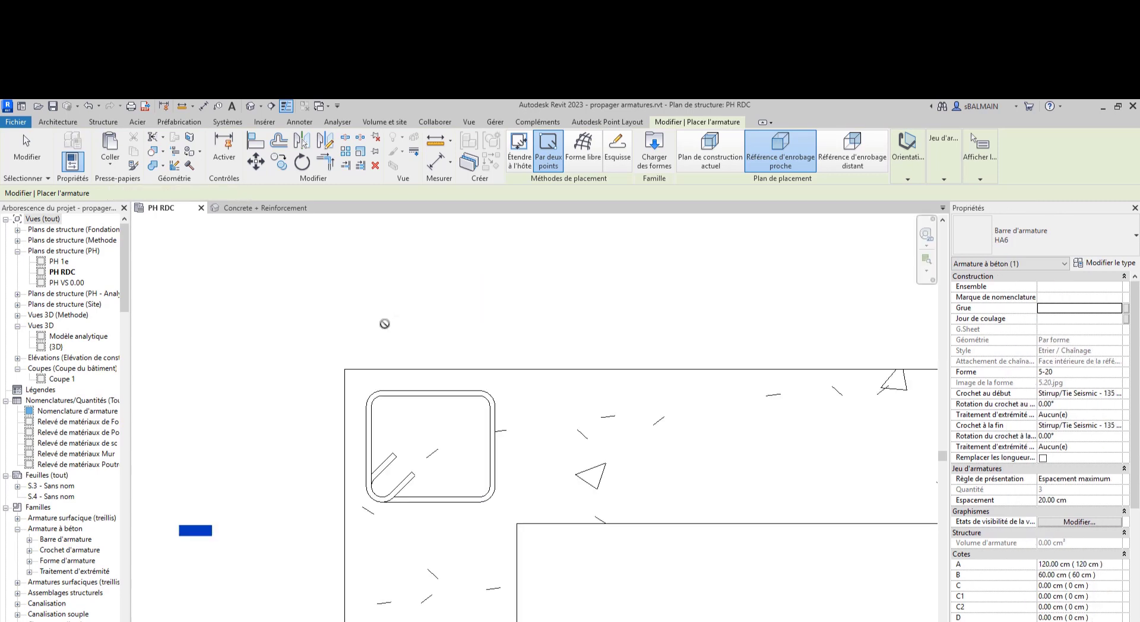
Step: Rotate the placed stirrup so its hooks sit at its upper-right corner
{"action": "left_click", "coordinate": [416, 404]}
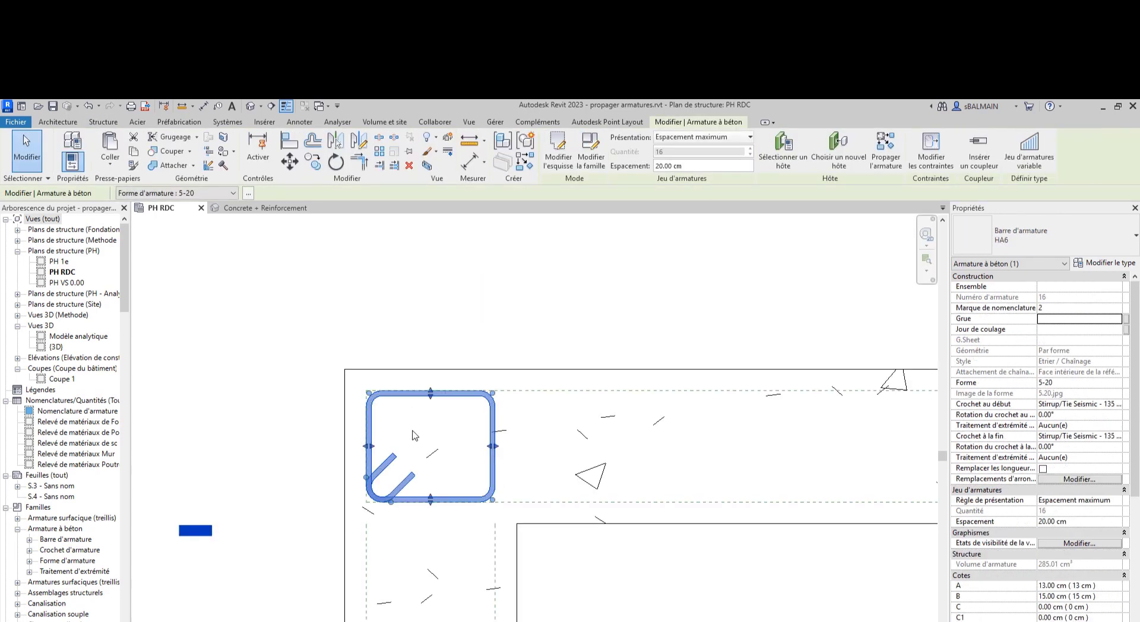
{"action": "key", "text": "space"}
{"action": "key", "text": "space"}
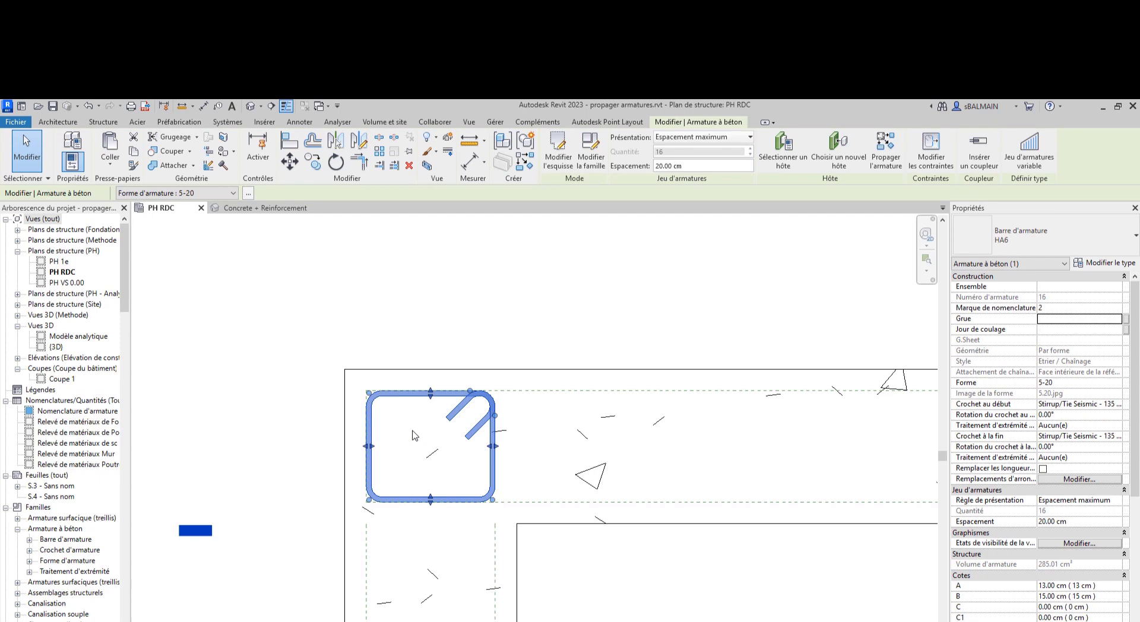
{"action": "left_click", "coordinate": [418, 366]}
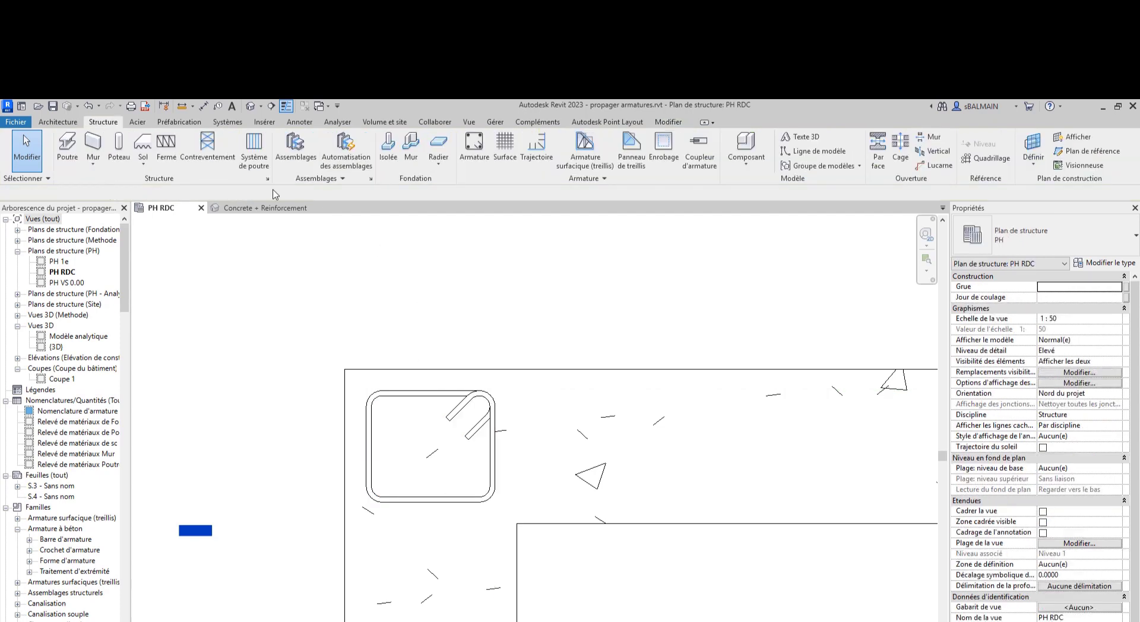
Step: Place vertical straight HA6 bars of shape 0-00 in the stirrup's four corners, using the expand-to-host placement method
{"action": "left_click", "coordinate": [473, 149]}
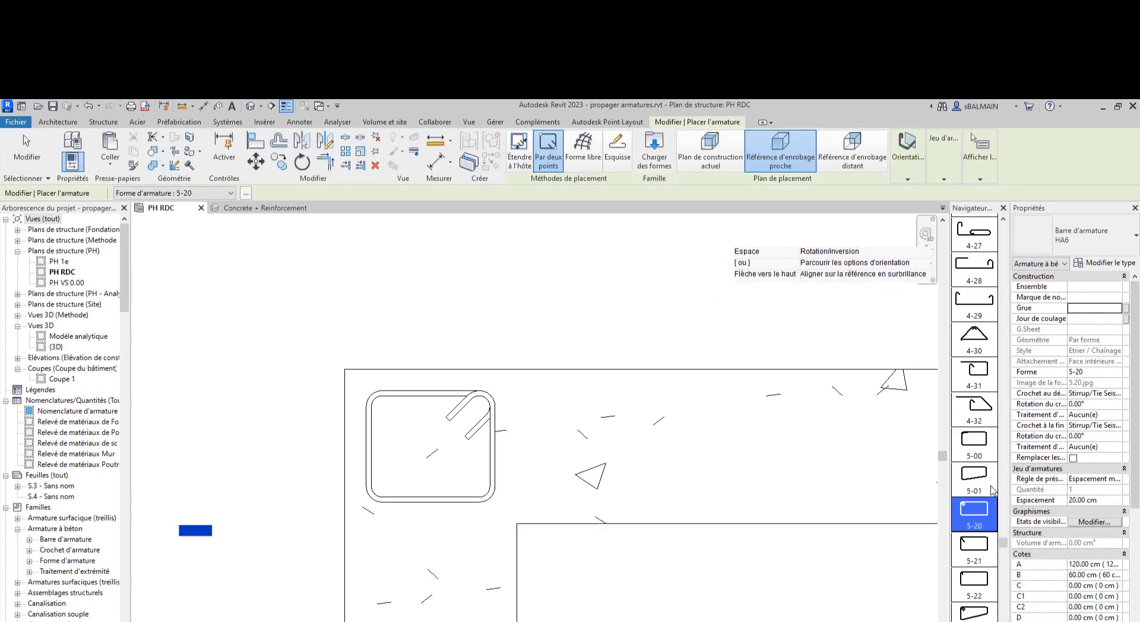
{"action": "left_click_drag", "start_coordinate": [1002, 541], "coordinate": [1001, 214]}
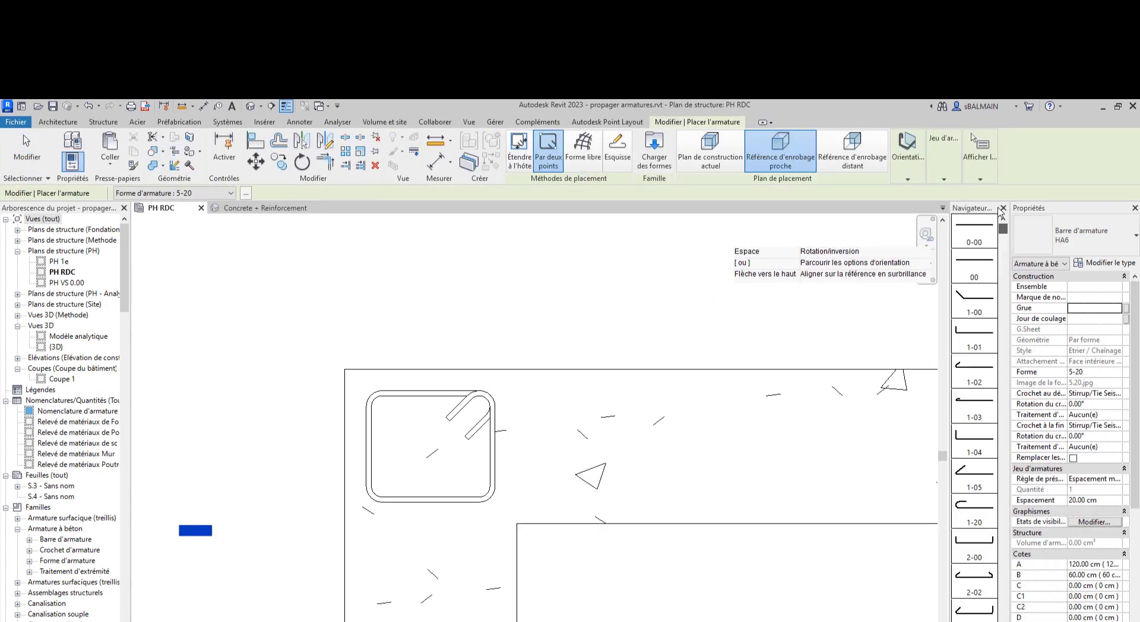
{"action": "left_click", "coordinate": [971, 235]}
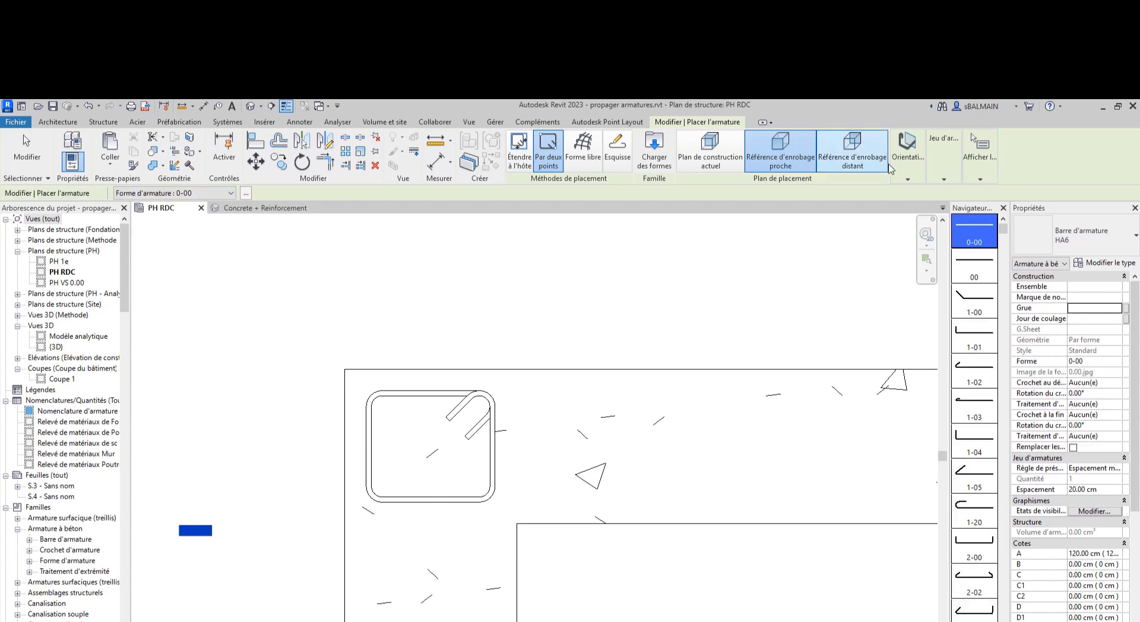
{"action": "left_click", "coordinate": [912, 177]}
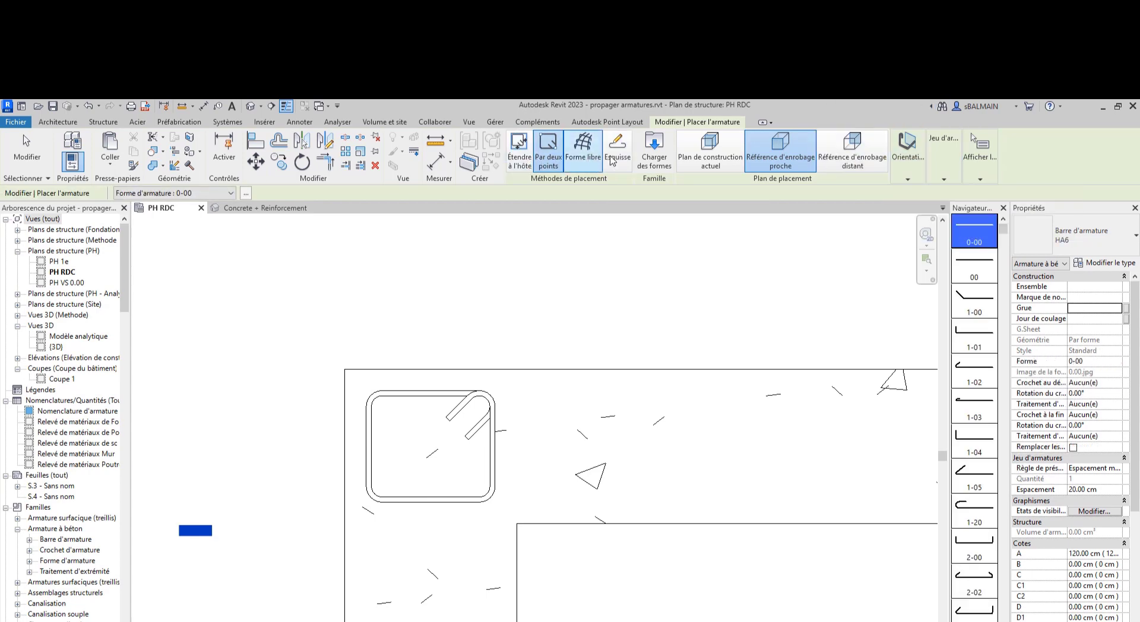
{"action": "left_click", "coordinate": [520, 161]}
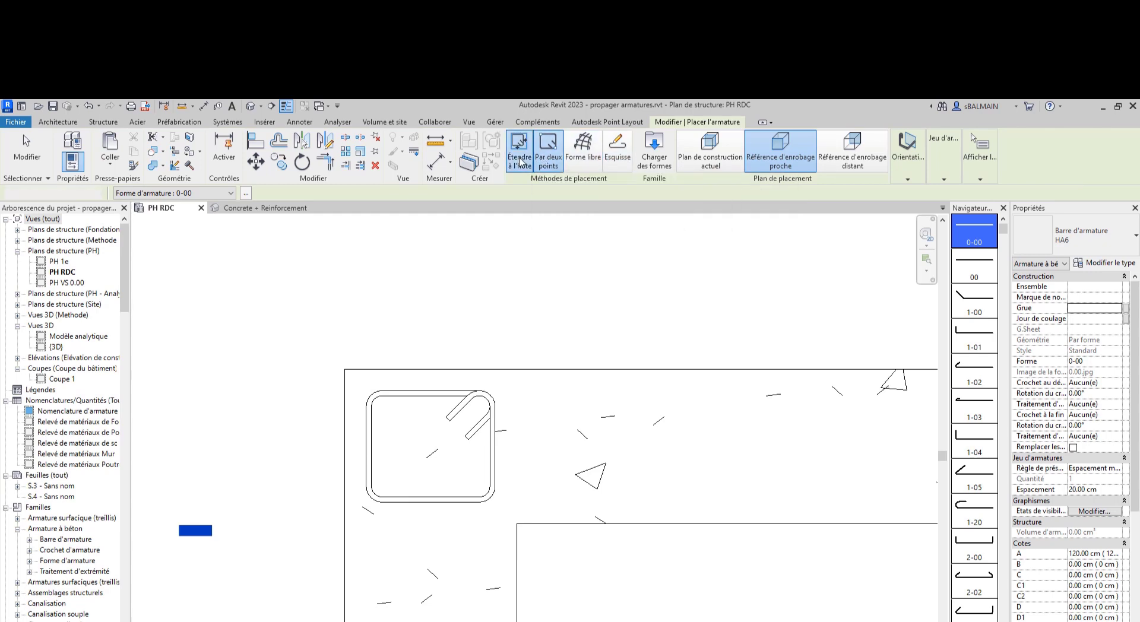
{"action": "left_click", "coordinate": [733, 159]}
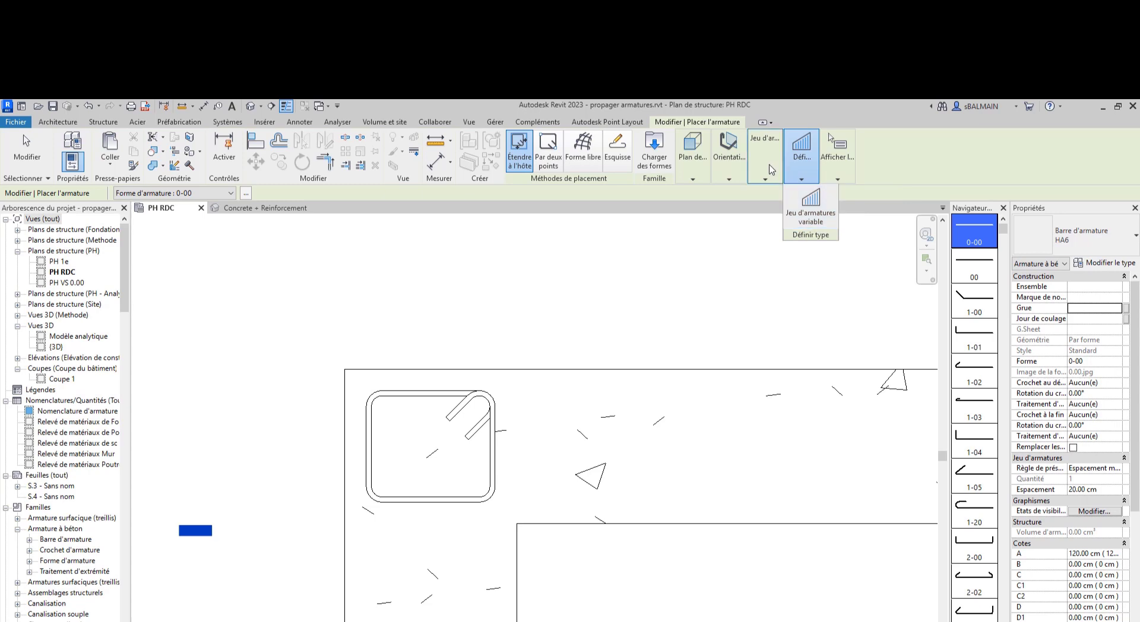
{"action": "mouse_move", "coordinate": [771, 170]}
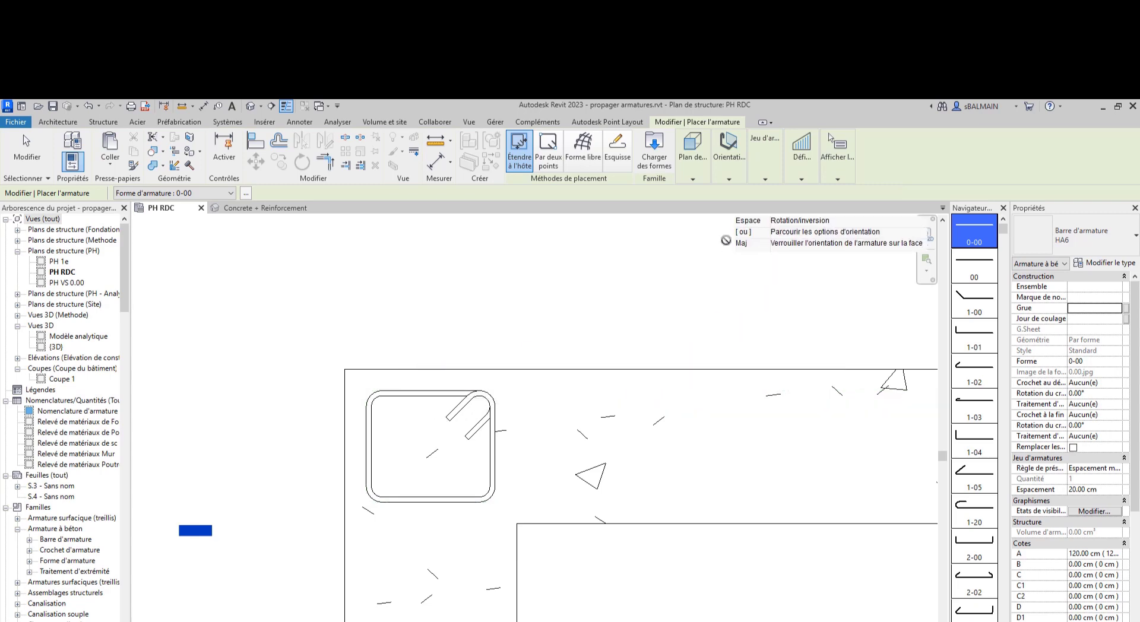
{"action": "mouse_move", "coordinate": [729, 155]}
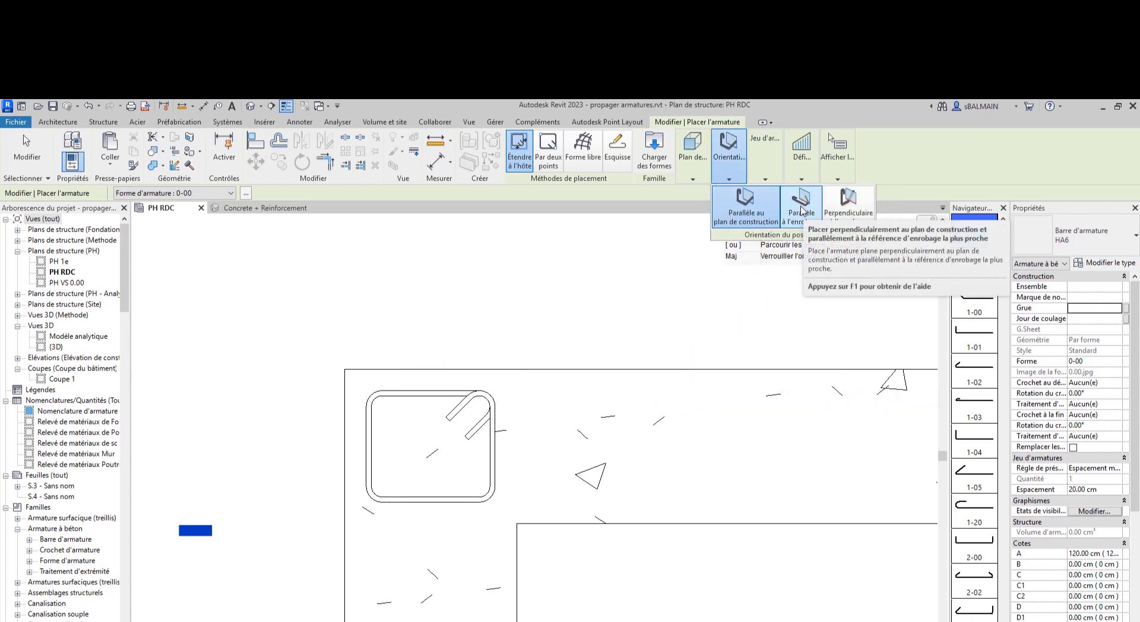
{"action": "left_click", "coordinate": [814, 214]}
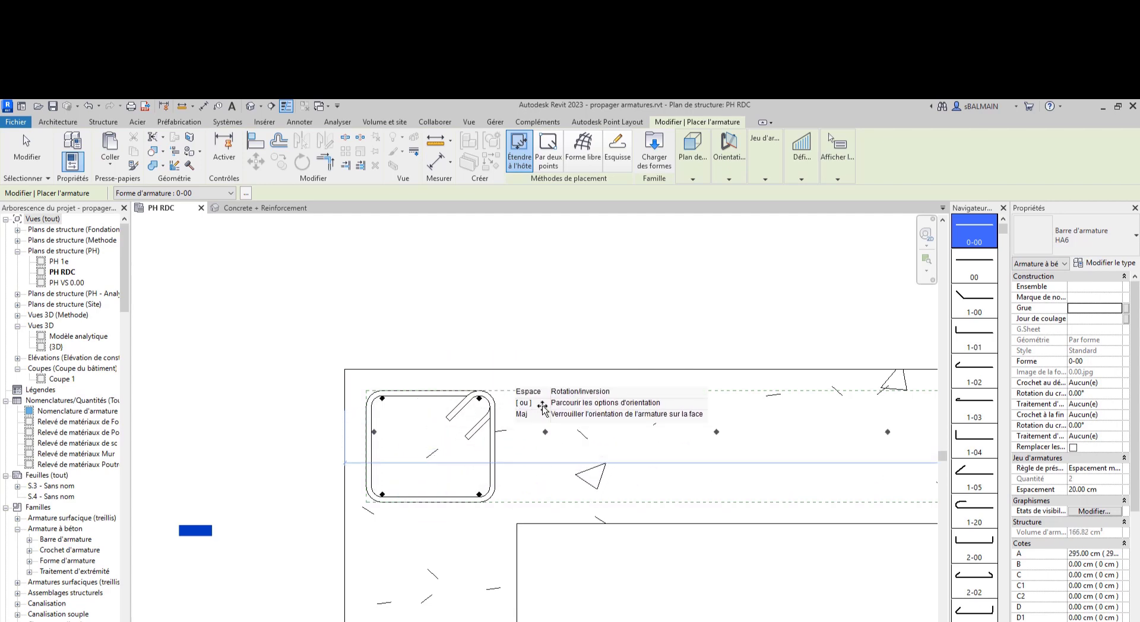
{"action": "key", "text": "Escape"}
{"action": "key", "text": "Escape"}
{"action": "scroll", "coordinate": [509, 318], "scroll_direction": "down", "scroll_amount": 1}
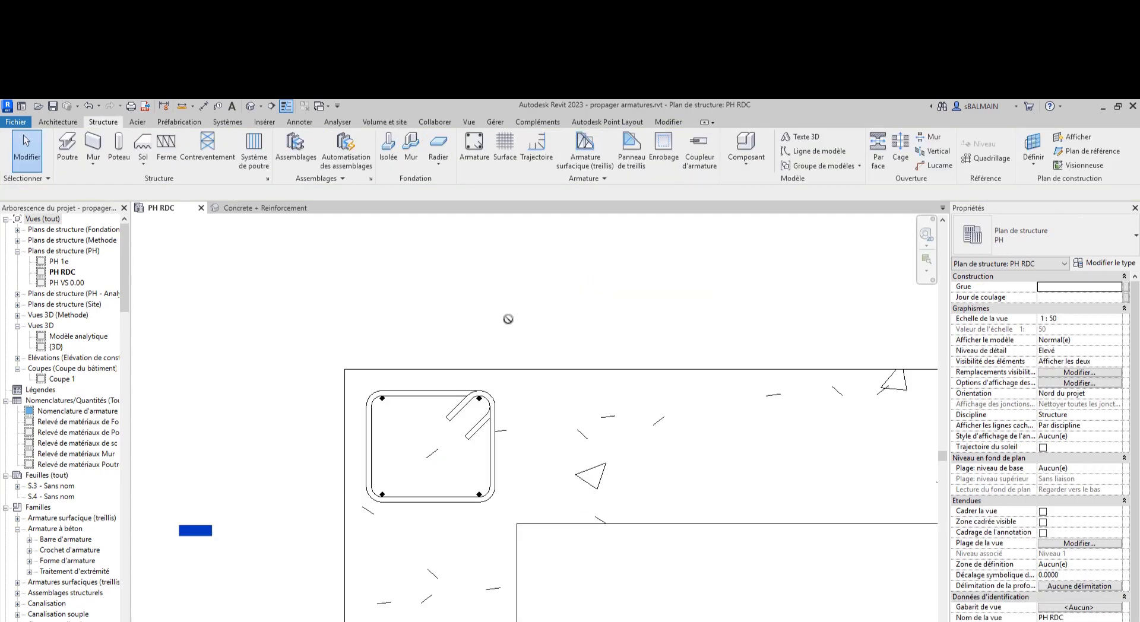
Step: Change the type of the wall running down from the corner to BA40
{"action": "middle_click_drag", "start_coordinate": [625, 465], "coordinate": [612, 395]}
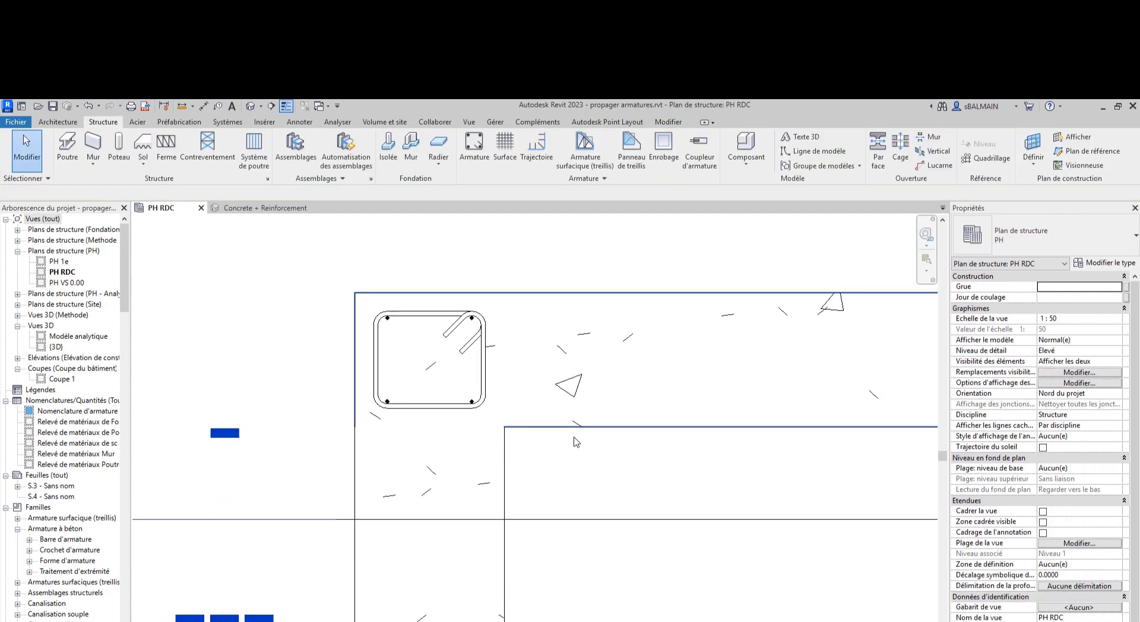
{"action": "left_click", "coordinate": [504, 465]}
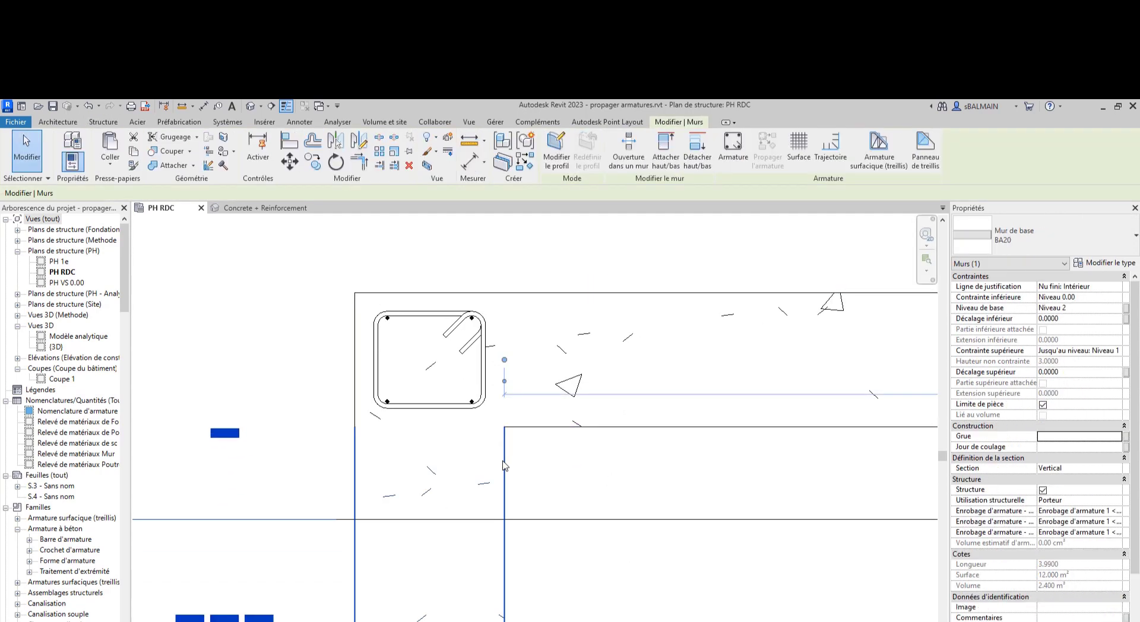
{"action": "left_click", "coordinate": [1054, 243]}
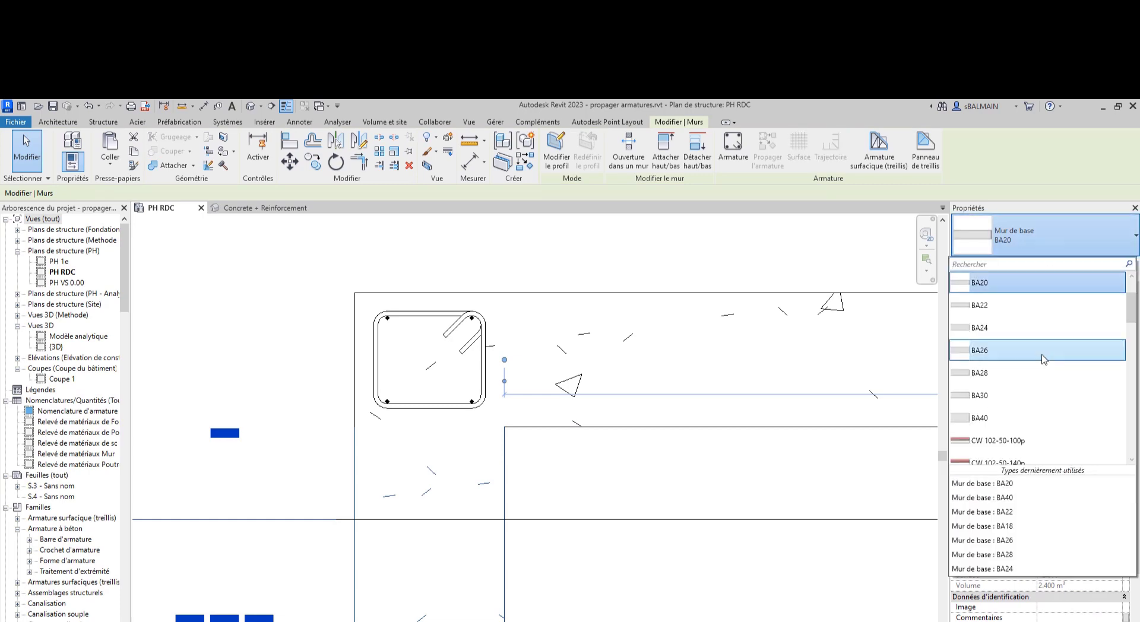
{"action": "left_click", "coordinate": [1035, 395]}
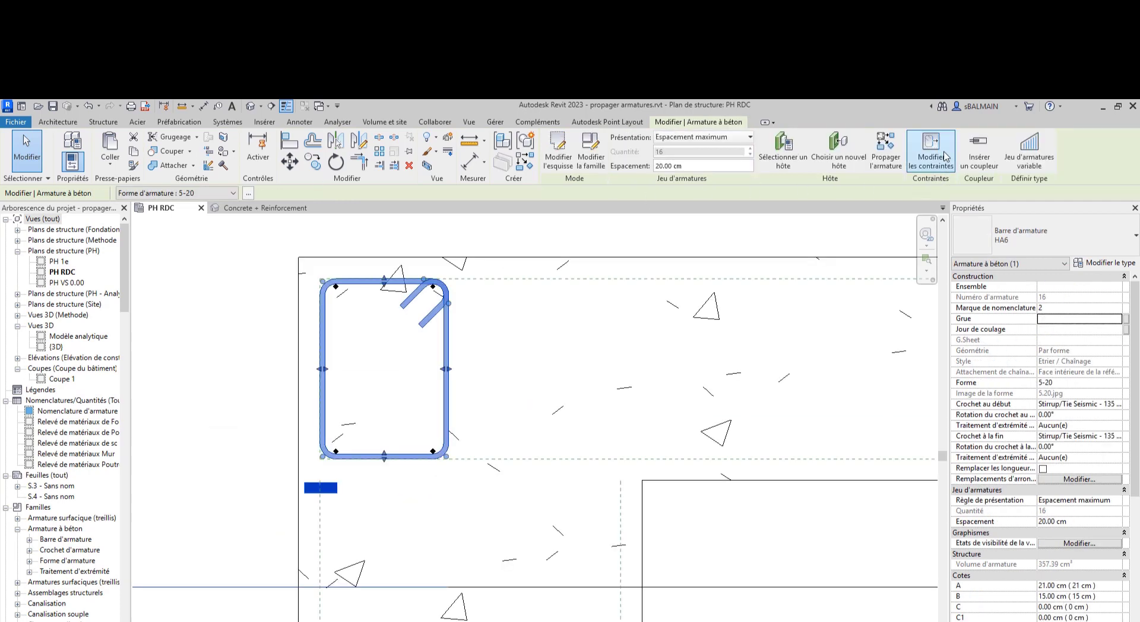
Step: Edit the stirrup's constraints so its right-hand leg has a 0 offset from the vertical wall's inner cover
{"action": "left_click", "coordinate": [931, 150]}
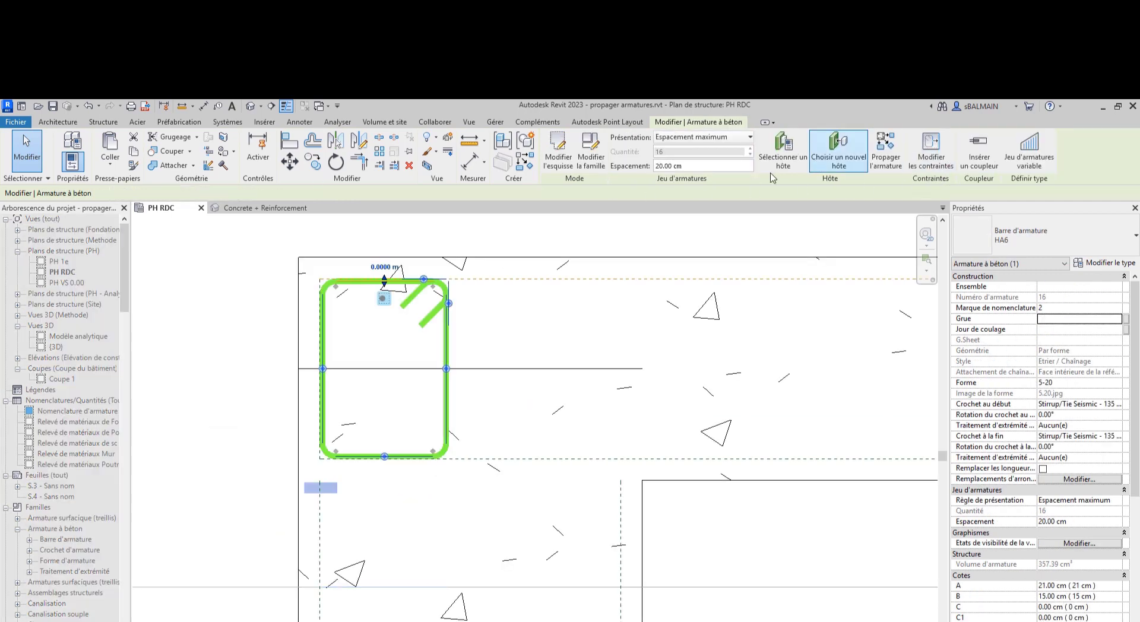
{"action": "left_click", "coordinate": [448, 370]}
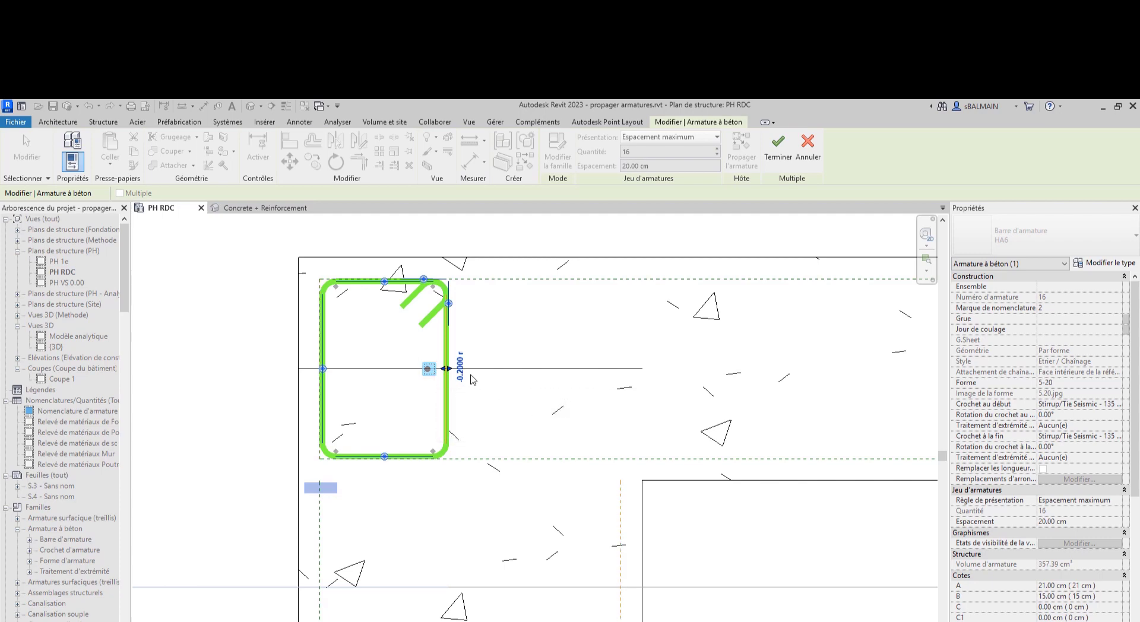
{"action": "key", "text": "Return"}
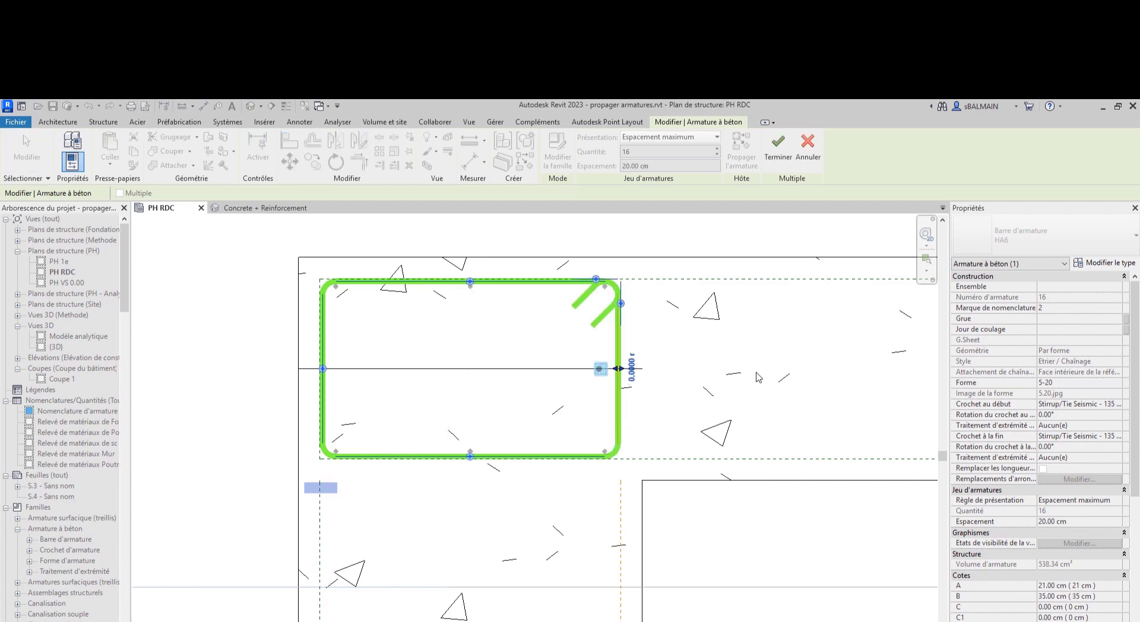
{"action": "left_click", "coordinate": [777, 158]}
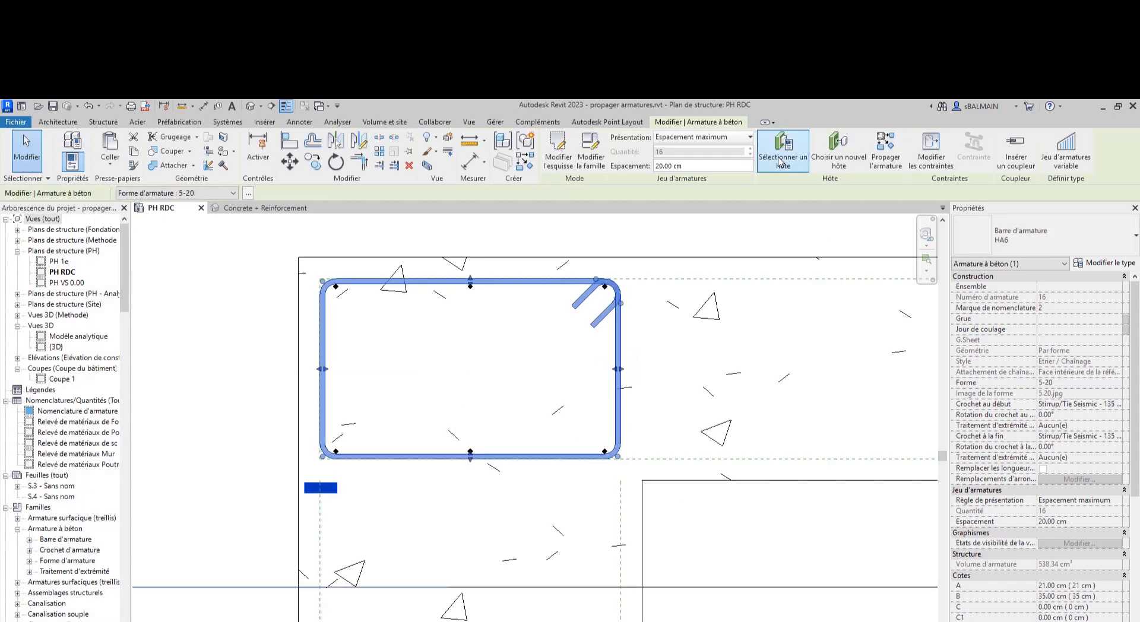
{"action": "left_click", "coordinate": [691, 536]}
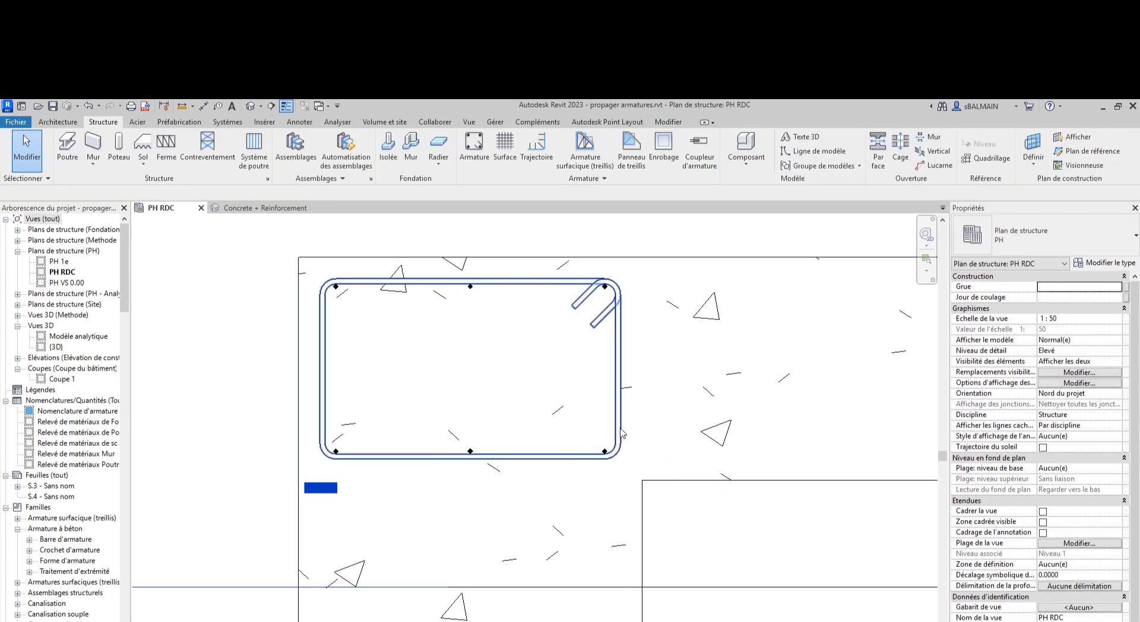
{"action": "left_click", "coordinate": [620, 432]}
{"action": "left_click", "coordinate": [689, 534]}
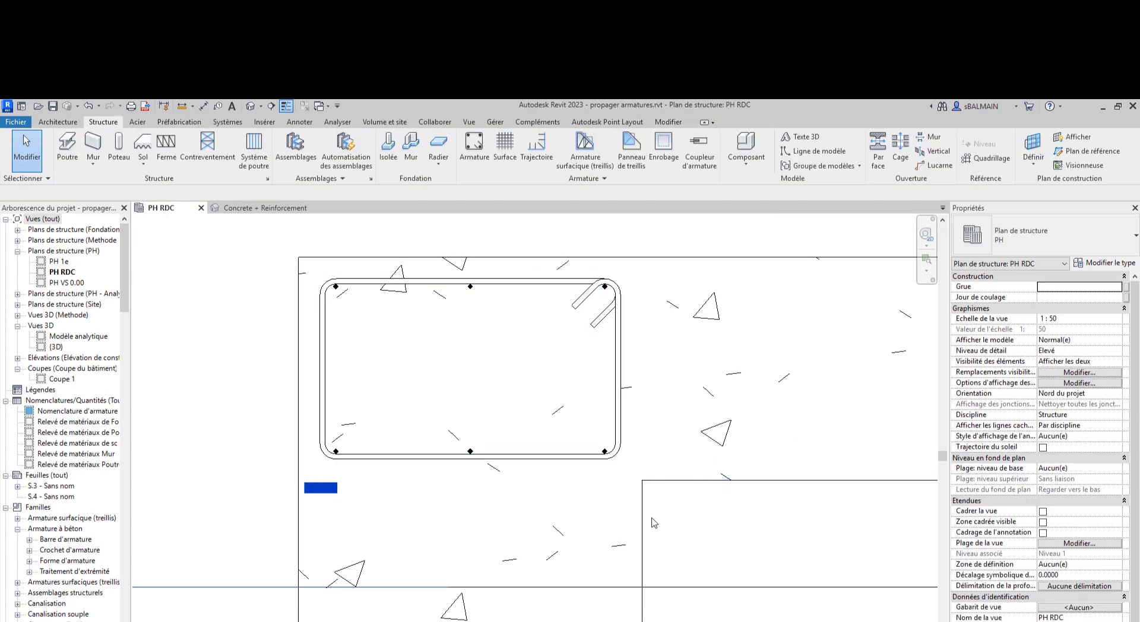
Step: Switch the vertical wall's type to BA18
{"action": "left_click", "coordinate": [644, 521]}
{"action": "left_click", "coordinate": [1032, 238]}
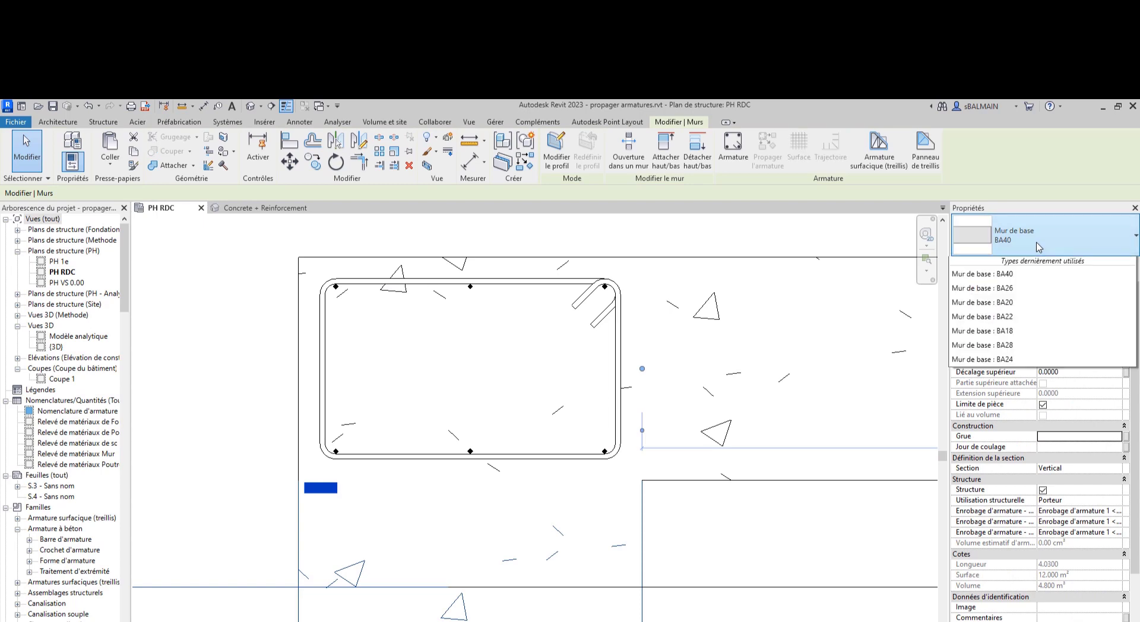
{"action": "scroll", "coordinate": [1027, 309], "scroll_direction": "up", "scroll_amount": 3}
{"action": "left_click", "coordinate": [1011, 325]}
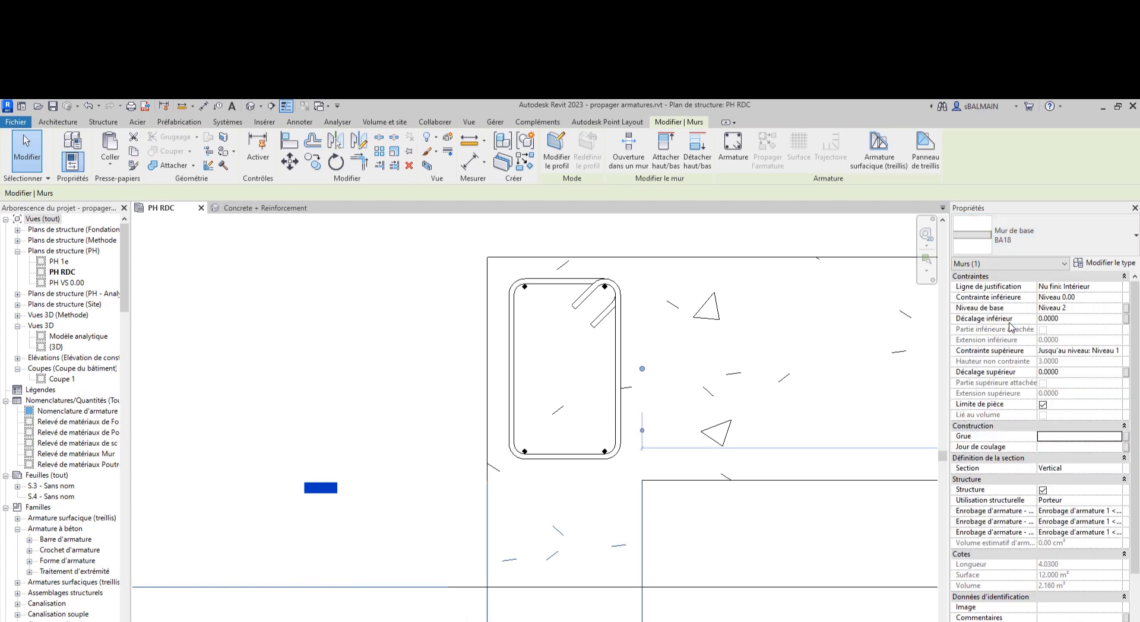
Step: Set the vertical wall's type to BA24
{"action": "left_click", "coordinate": [1033, 237]}
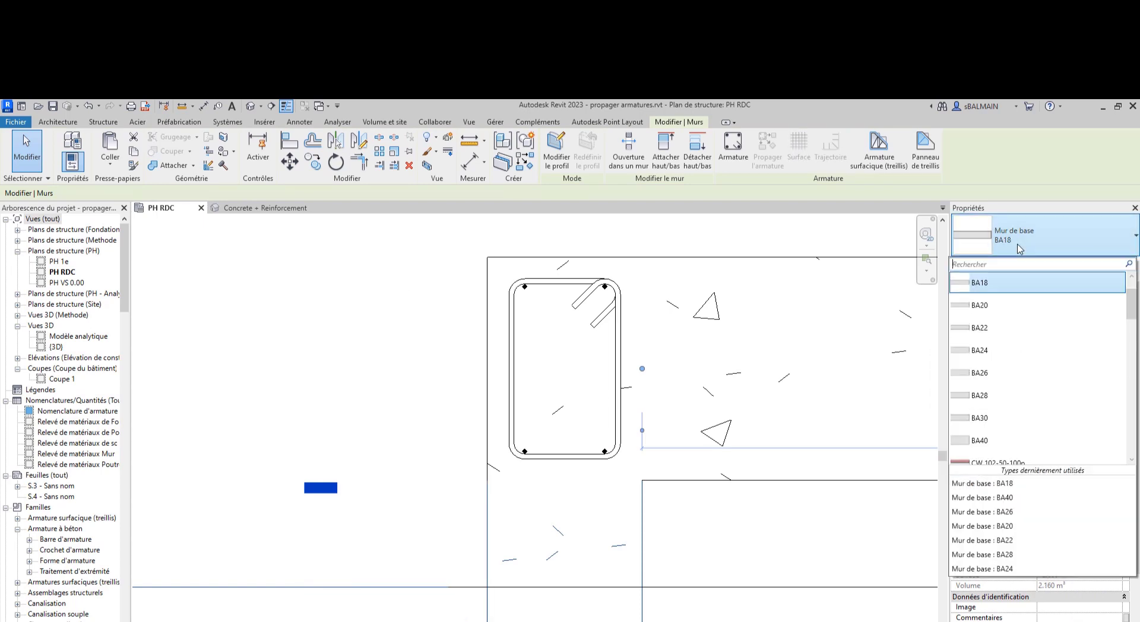
{"action": "left_click", "coordinate": [1004, 353]}
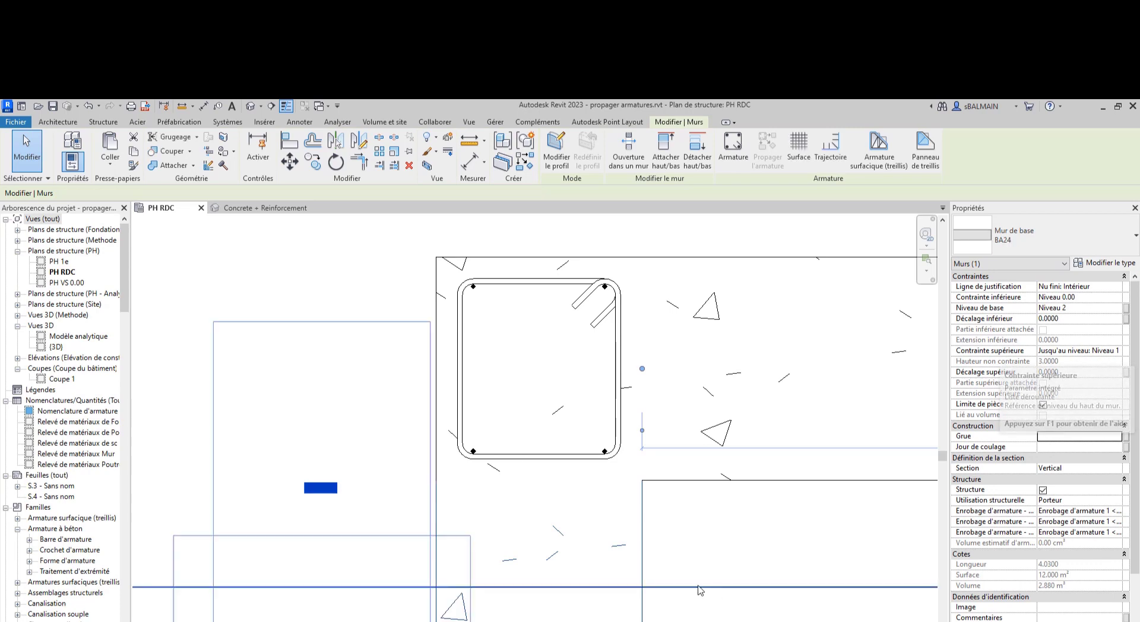
{"action": "left_click", "coordinate": [699, 593]}
Step: Set the type of the horizontal wall meeting the stirrup corner to BA24
{"action": "scroll", "coordinate": [699, 593], "scroll_direction": "down", "scroll_amount": 3}
{"action": "middle_click_drag", "start_coordinate": [826, 528], "coordinate": [576, 465]}
{"action": "left_click", "coordinate": [539, 427]}
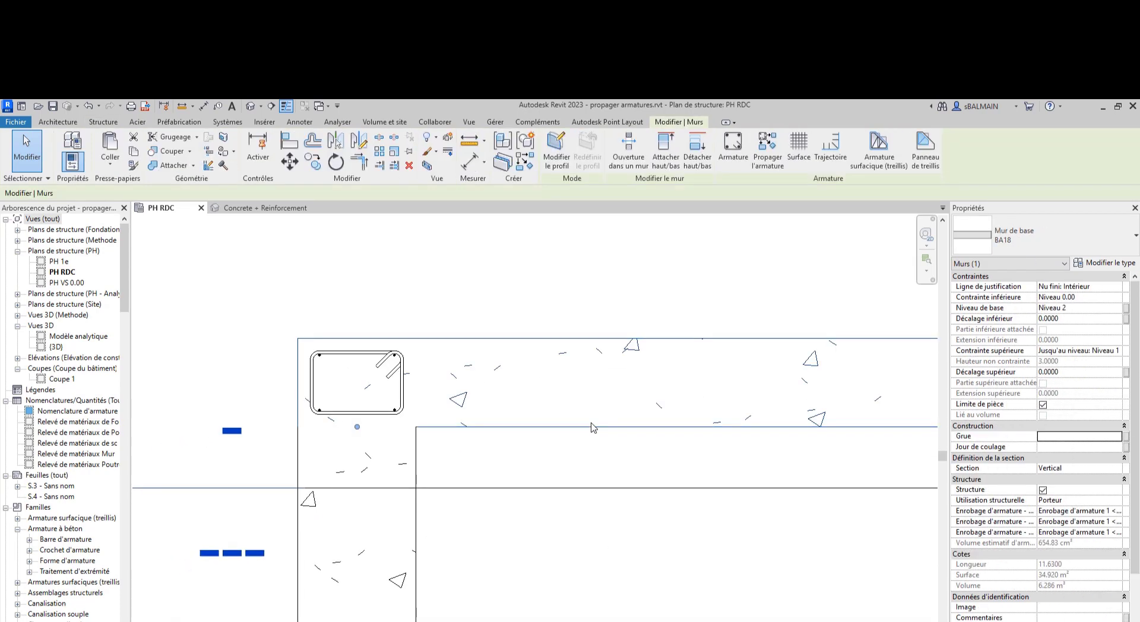
{"action": "left_click", "coordinate": [1062, 238]}
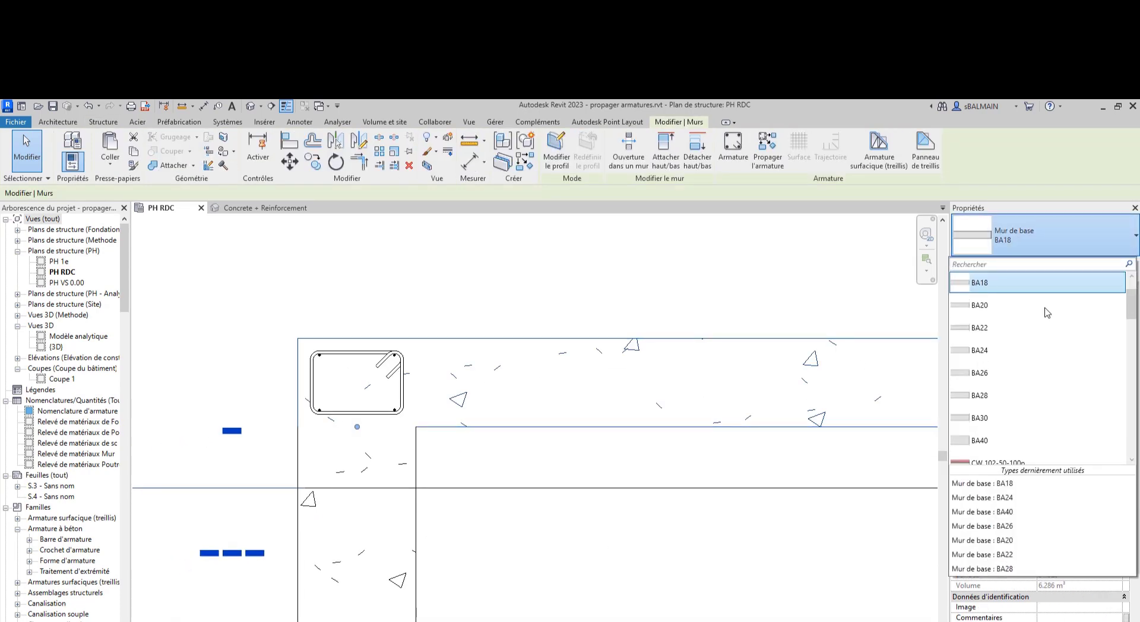
{"action": "left_click", "coordinate": [1032, 352]}
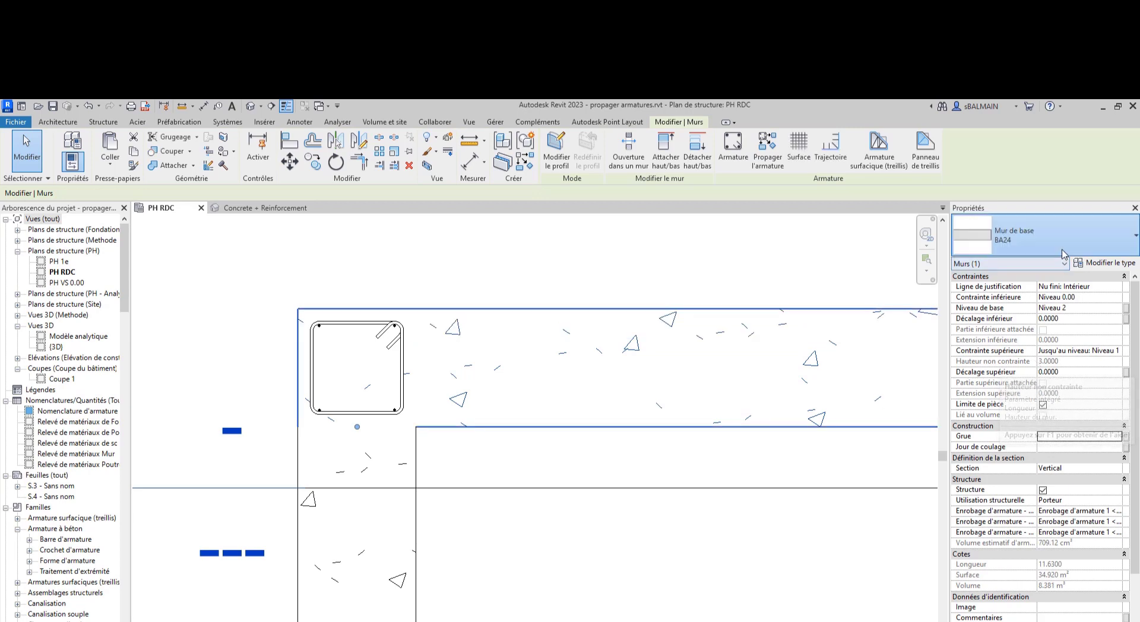
Step: Set the type of the upper horizontal wall meeting the stirrup corner to BA18
{"action": "left_click", "coordinate": [1045, 237]}
{"action": "left_click", "coordinate": [1018, 322]}
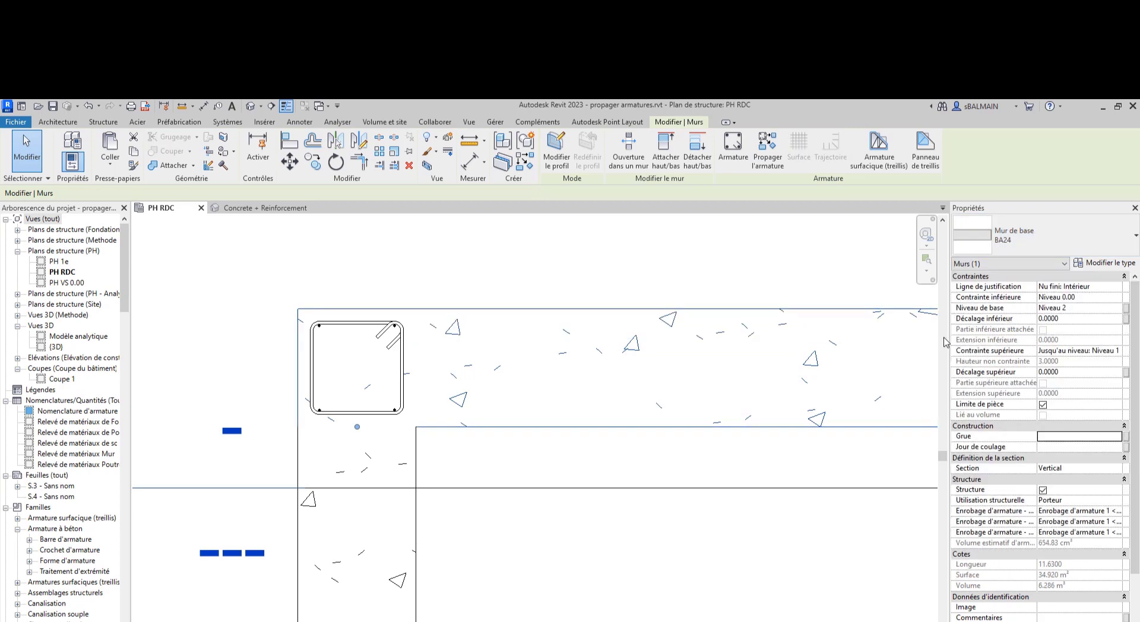
{"action": "left_click", "coordinate": [750, 585]}
{"action": "scroll", "coordinate": [750, 584], "scroll_direction": "down", "scroll_amount": 3}
{"action": "middle_click_drag", "start_coordinate": [751, 584], "coordinate": [651, 457]}
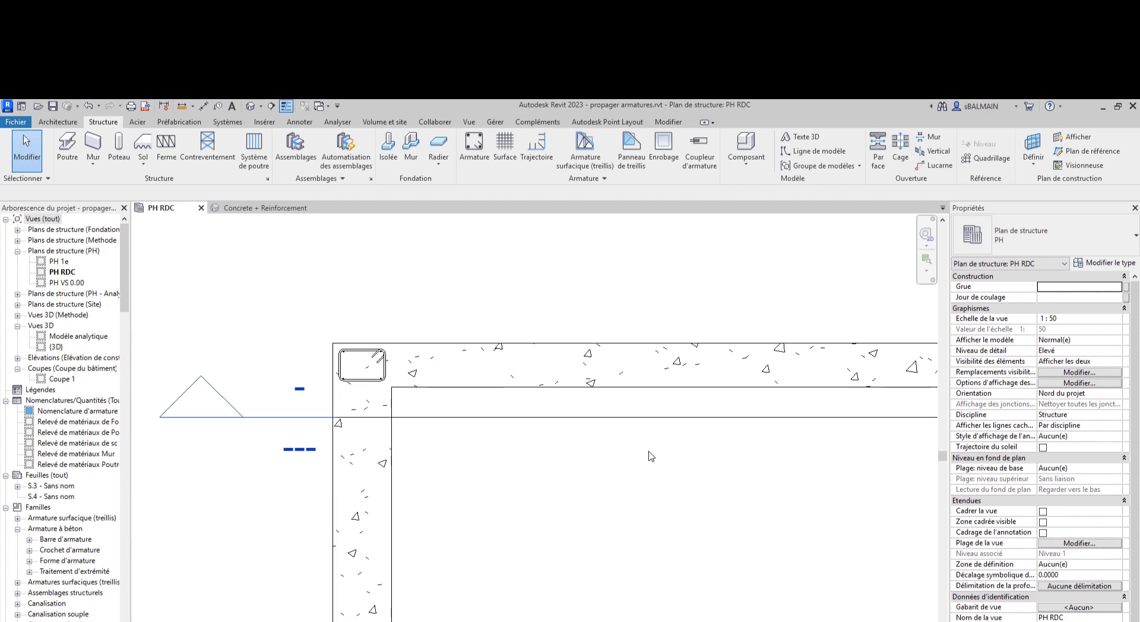
Step: Propagate the corner's stirrup and vertical bars to the building's other wall corners, aligning them by host
{"action": "scroll", "coordinate": [689, 464], "scroll_direction": "down", "scroll_amount": 4}
{"action": "mouse_move", "coordinate": [802, 516]}
{"action": "middle_mouse_down"}
{"action": "mouse_move", "coordinate": [412, 453]}
{"action": "mouse_move", "coordinate": [351, 485]}
{"action": "mouse_move", "coordinate": [580, 491]}
{"action": "middle_mouse_up"}
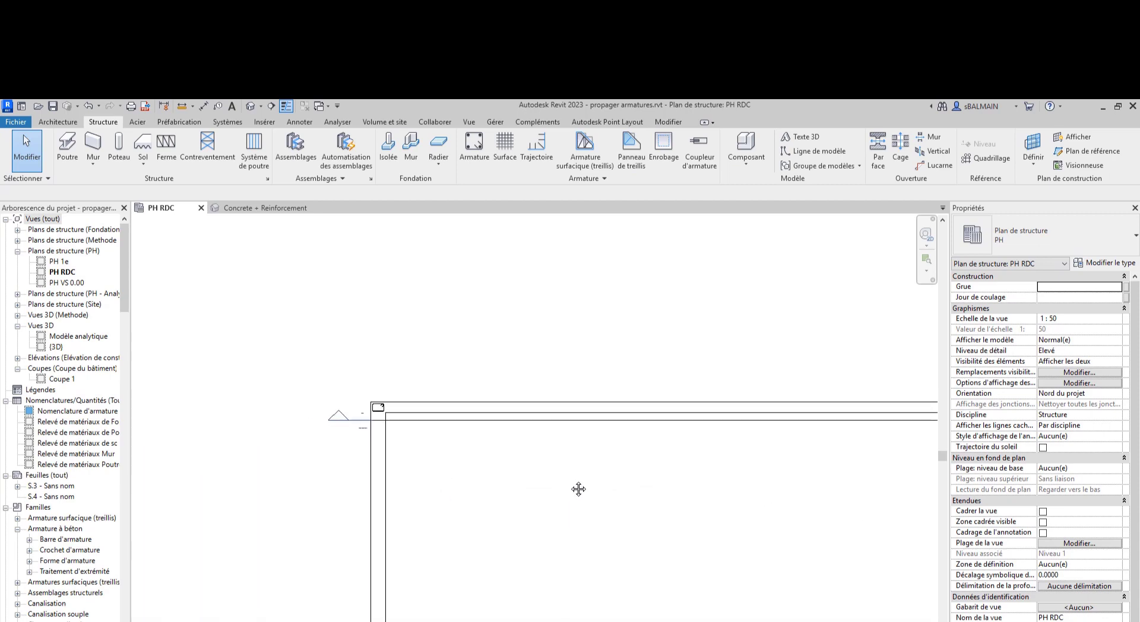
{"action": "scroll", "coordinate": [392, 409], "scroll_direction": "up", "scroll_amount": 3}
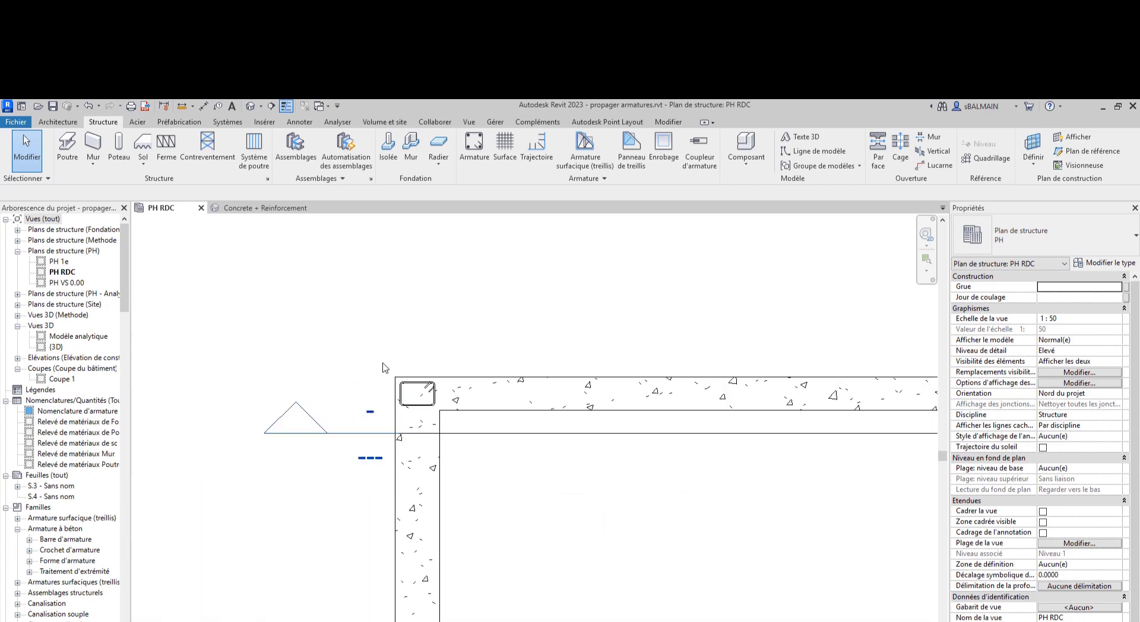
{"action": "left_click_drag", "start_coordinate": [372, 357], "coordinate": [458, 422]}
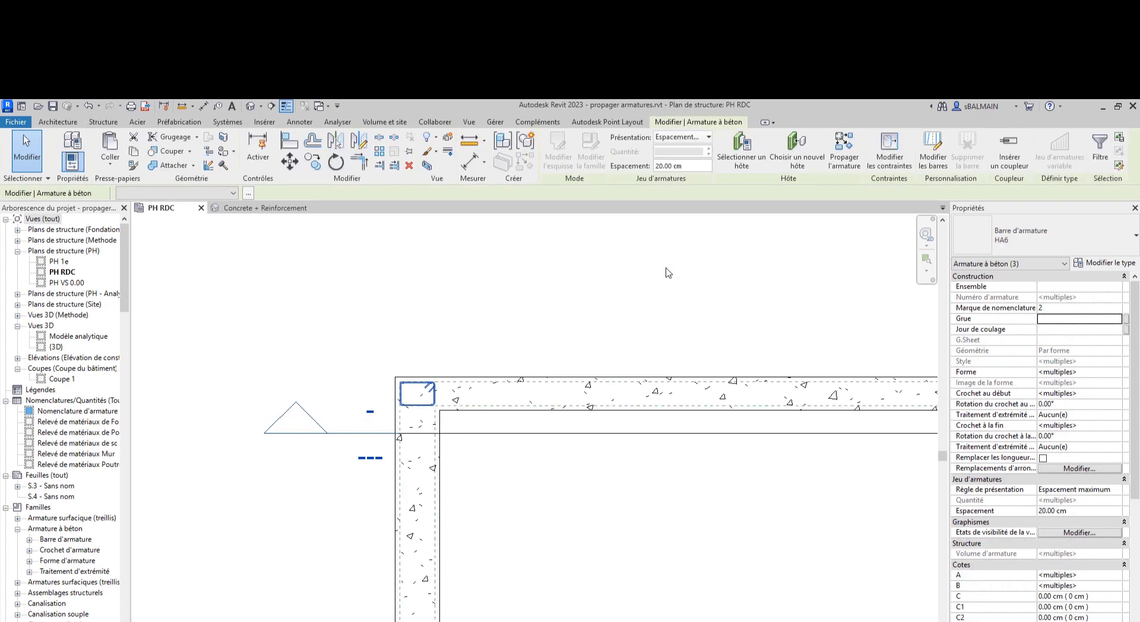
{"action": "left_click", "coordinate": [843, 154]}
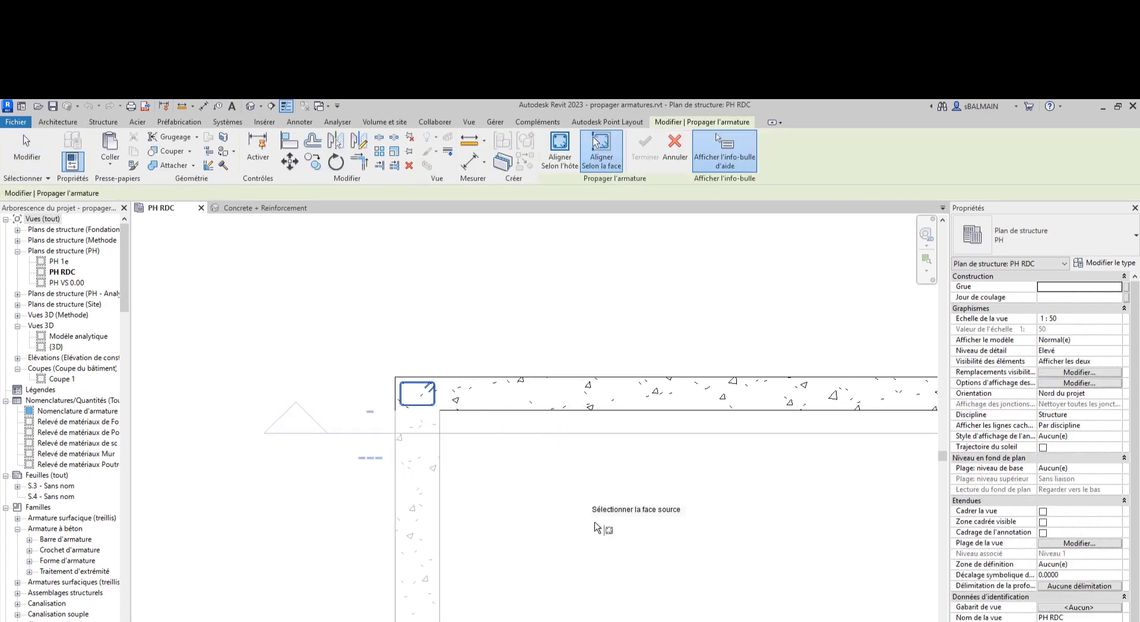
{"action": "scroll", "coordinate": [597, 527], "scroll_direction": "down", "scroll_amount": 3}
{"action": "middle_click_drag", "start_coordinate": [707, 557], "coordinate": [181, 434]}
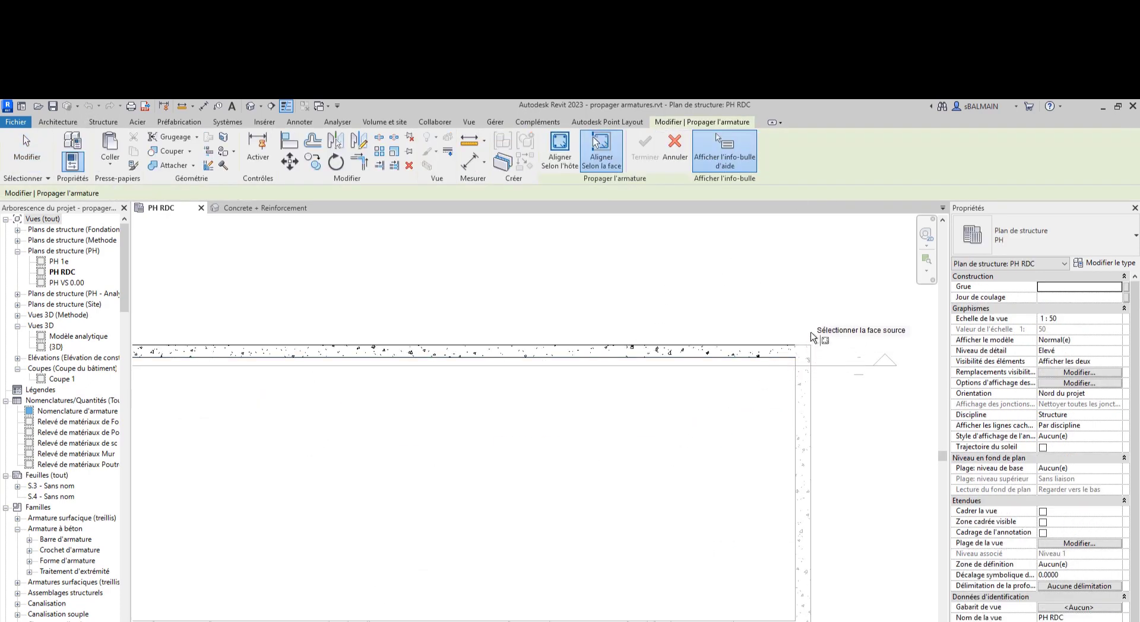
{"action": "left_click", "coordinate": [560, 150]}
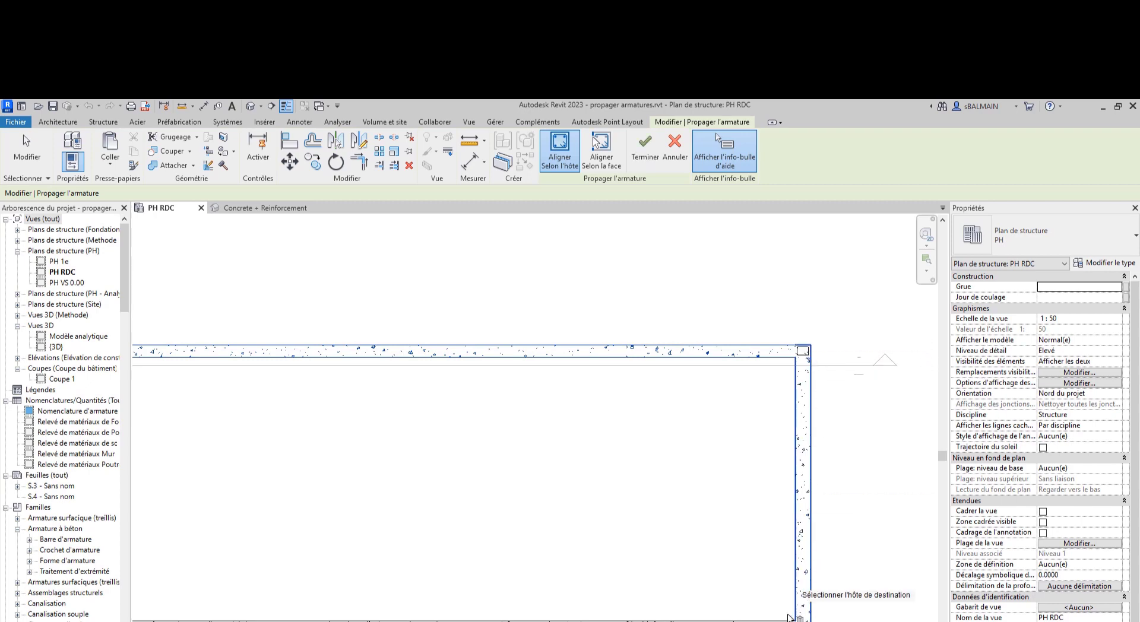
{"action": "middle_click_drag", "start_coordinate": [454, 581], "coordinate": [920, 508]}
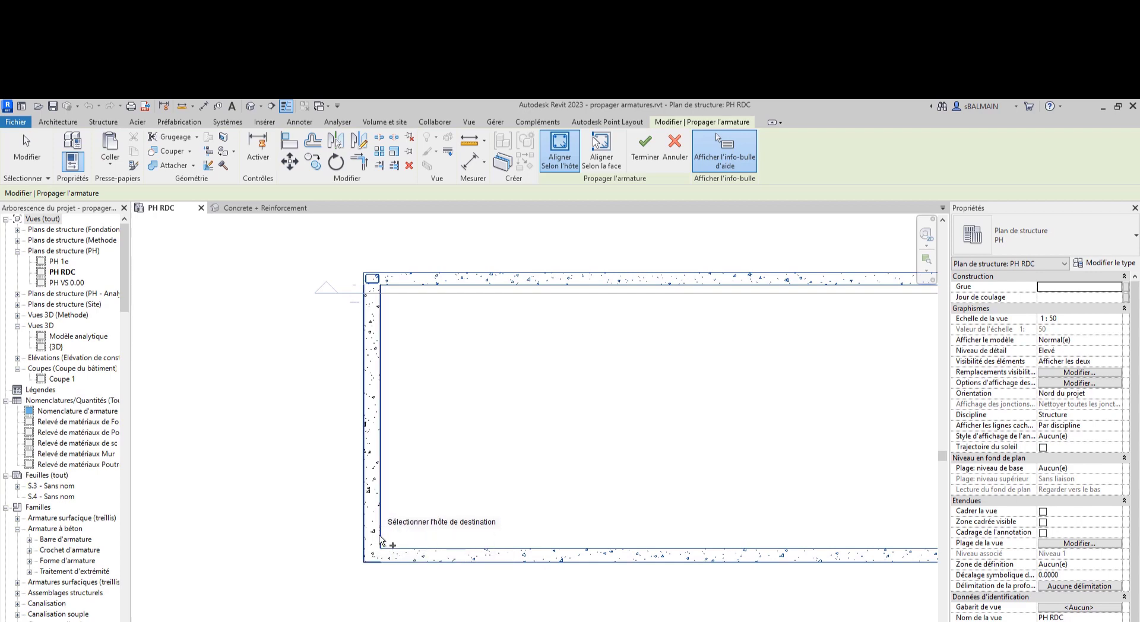
{"action": "left_click", "coordinate": [641, 148]}
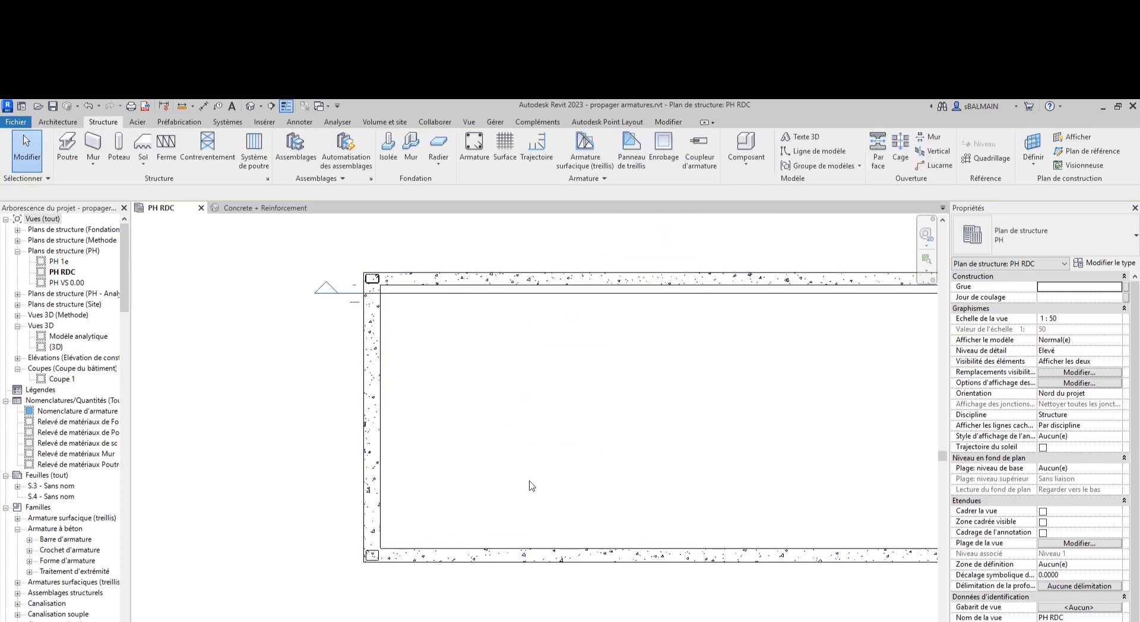
Step: Set the type of the lower horizontal wall at the lower-left corner to BA30
{"action": "scroll", "coordinate": [339, 578], "scroll_direction": "up", "scroll_amount": 5}
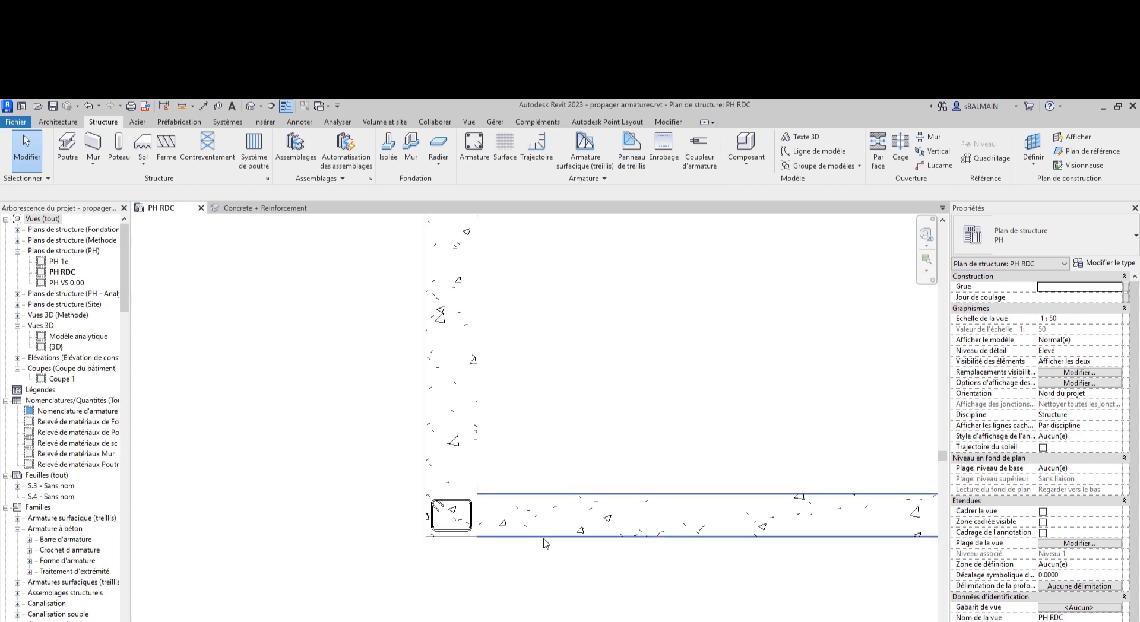
{"action": "left_click", "coordinate": [544, 536]}
{"action": "left_click", "coordinate": [1048, 254]}
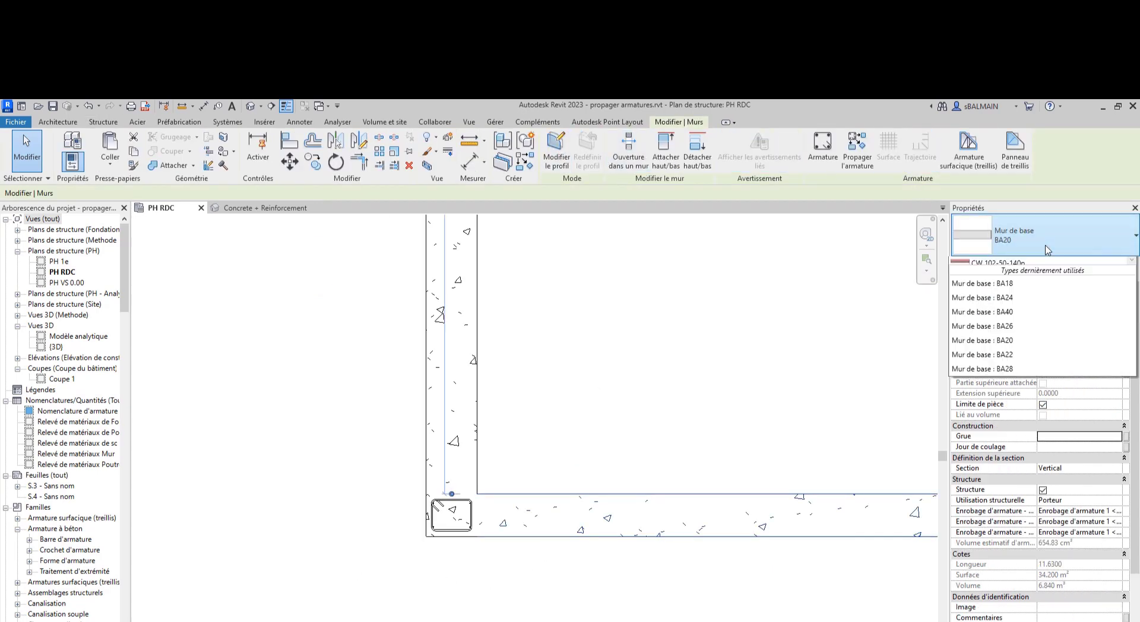
{"action": "left_click", "coordinate": [976, 394]}
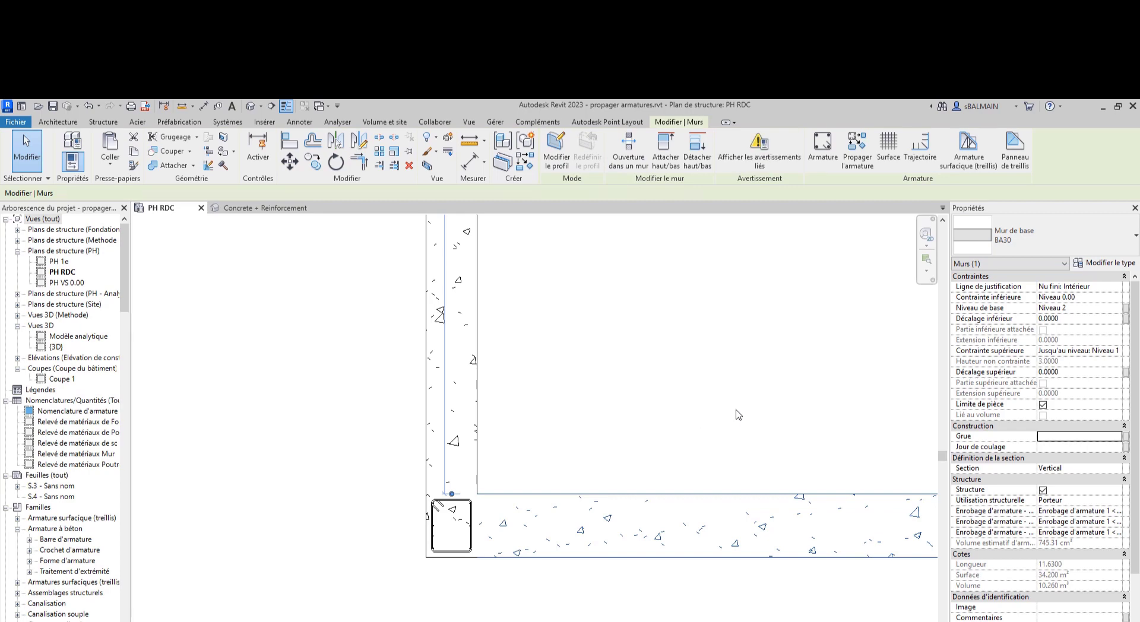
{"action": "left_click", "coordinate": [1040, 244]}
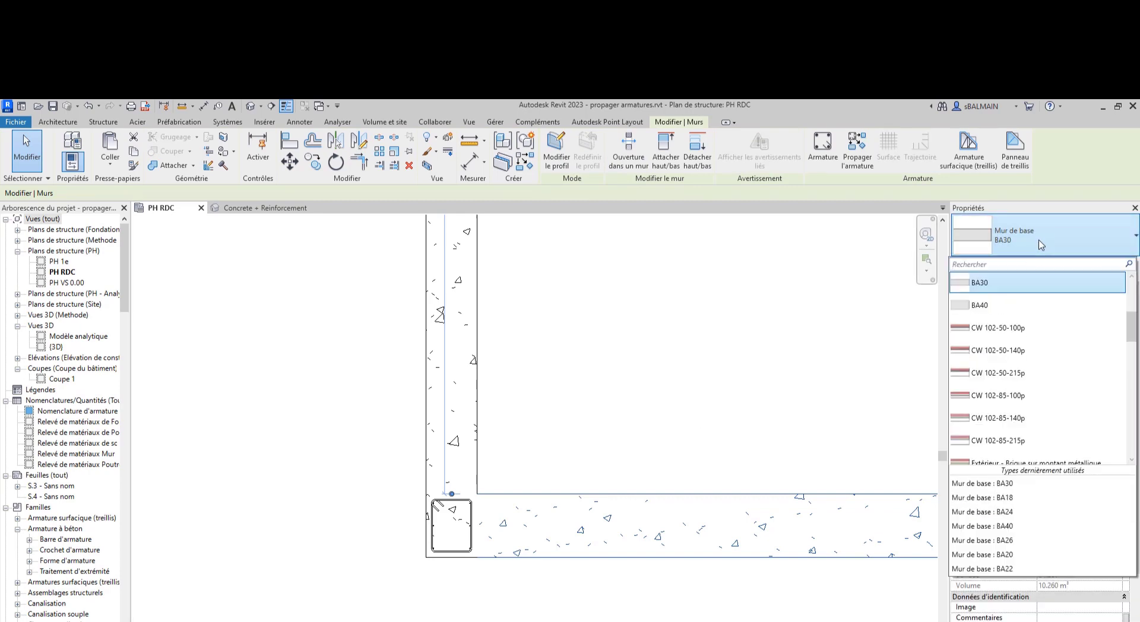
{"action": "left_click", "coordinate": [1040, 245]}
{"action": "left_click", "coordinate": [1040, 246]}
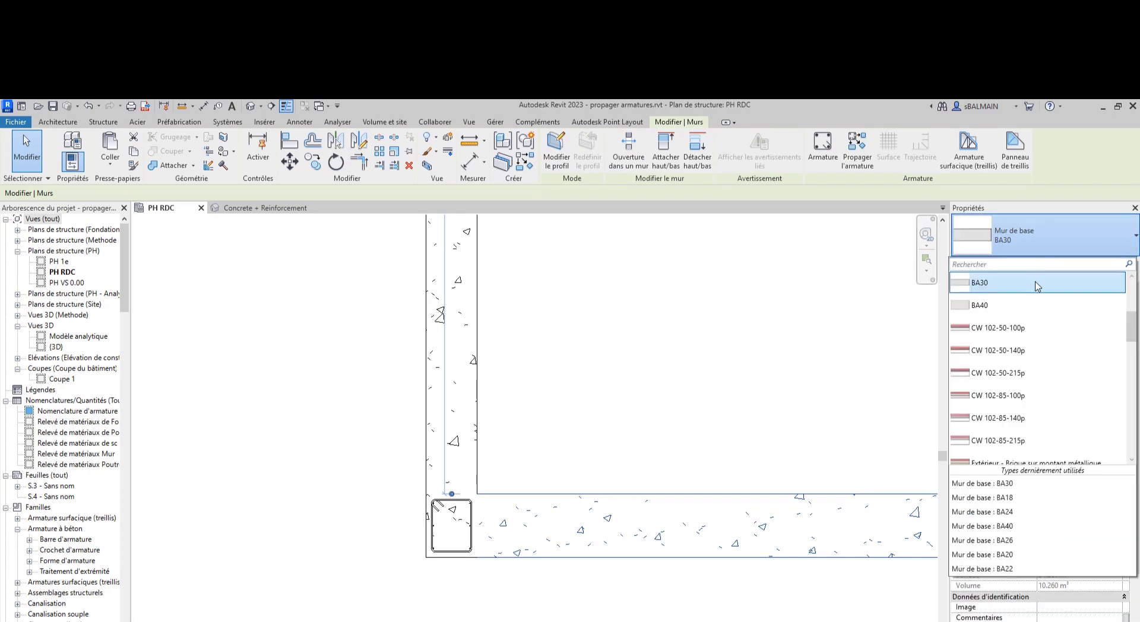
{"action": "left_click", "coordinate": [723, 312]}
Step: Set the type of the left vertical wall to BA18
{"action": "left_click", "coordinate": [478, 404]}
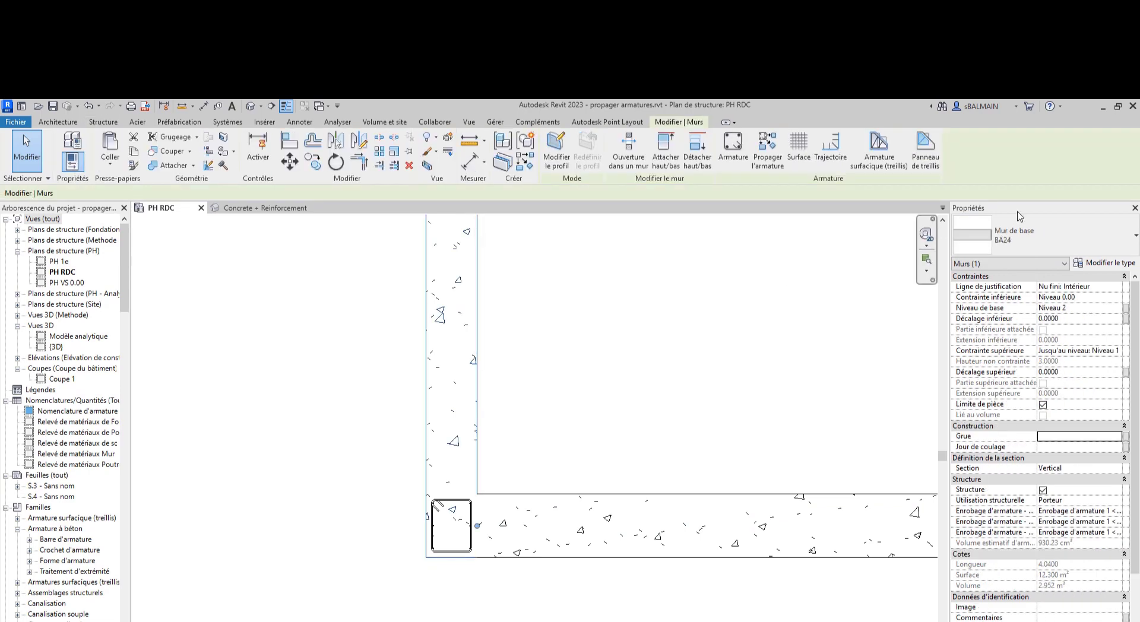
{"action": "left_click", "coordinate": [1043, 240]}
{"action": "scroll", "coordinate": [1032, 291], "scroll_direction": "up", "scroll_amount": 2}
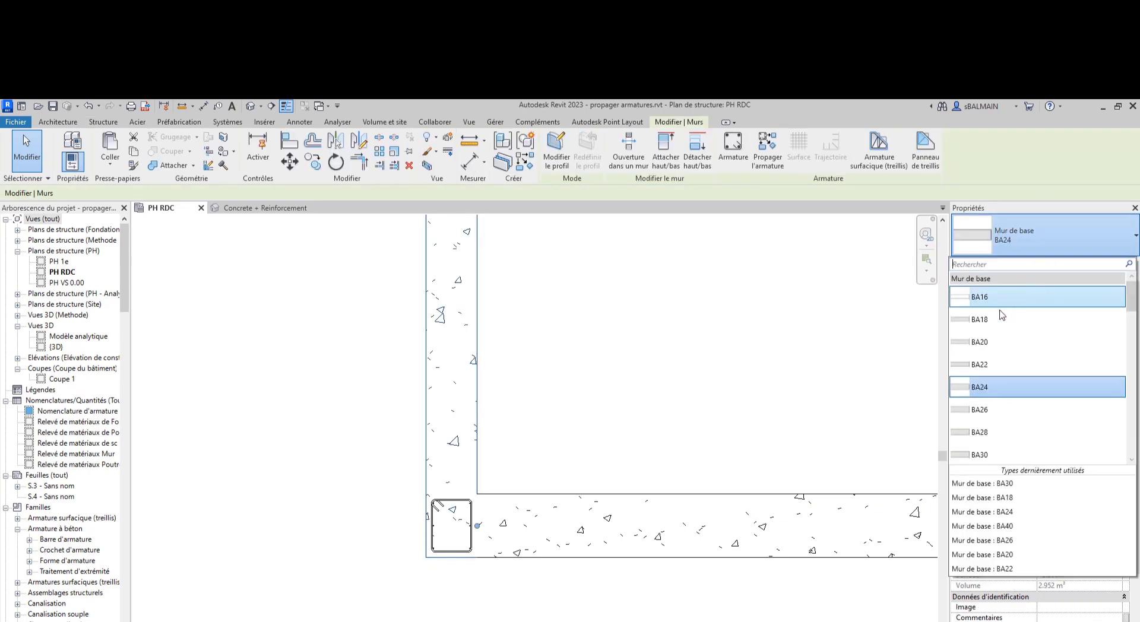
{"action": "left_click", "coordinate": [994, 326]}
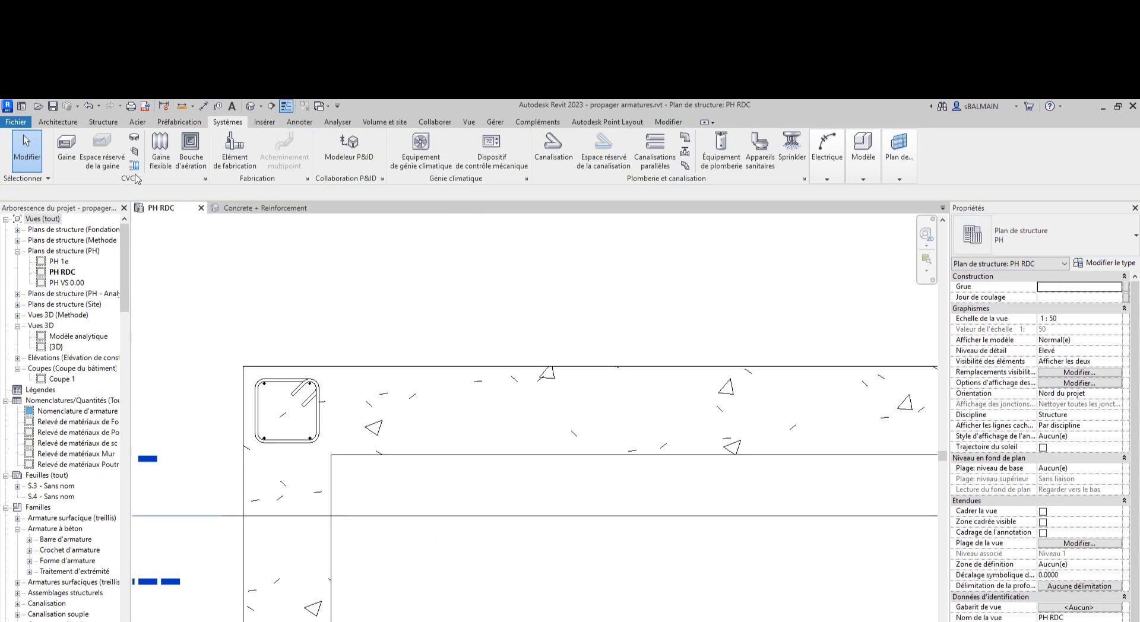
Step: Start a sketched rebar hosted by the upper horizontal wall, using bar type HA6
{"action": "left_click", "coordinate": [115, 123]}
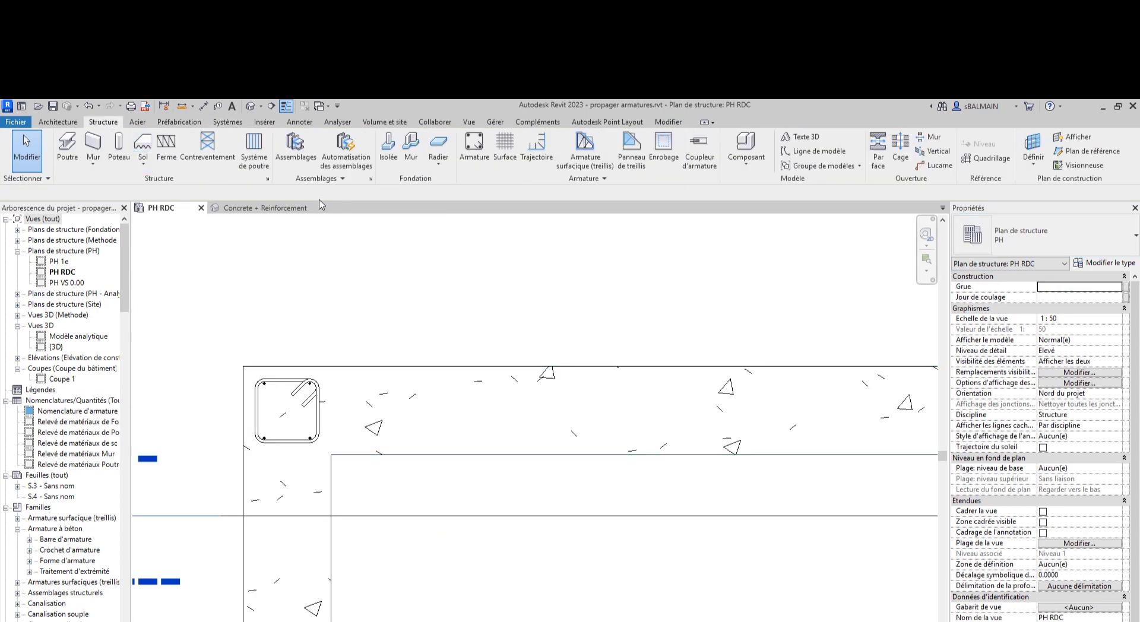
{"action": "left_click", "coordinate": [474, 155]}
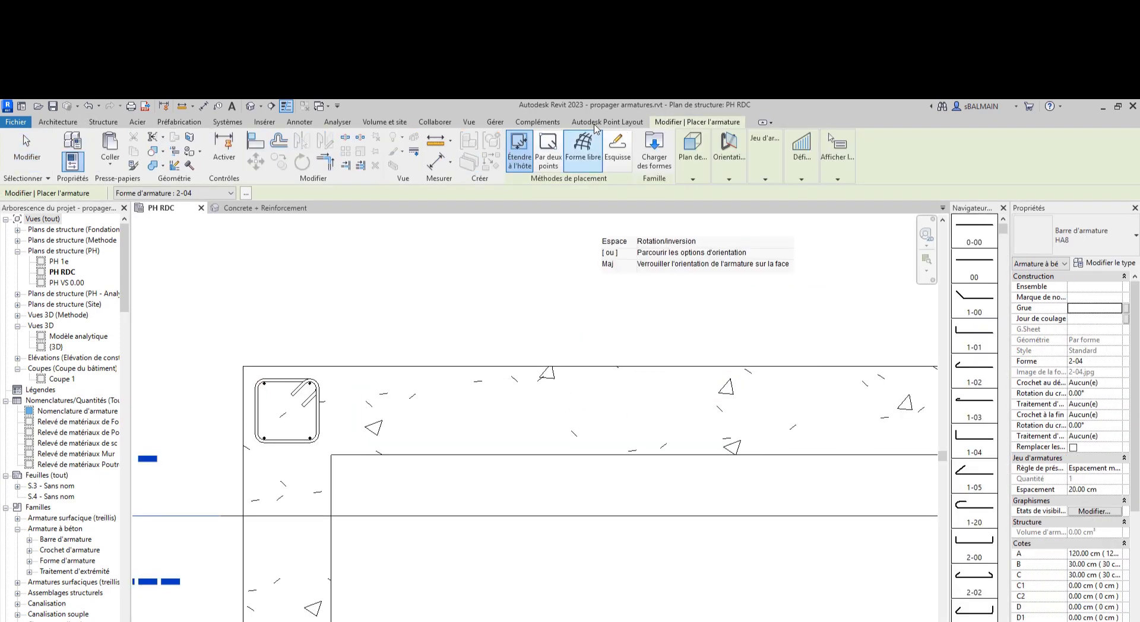
{"action": "left_click", "coordinate": [616, 151]}
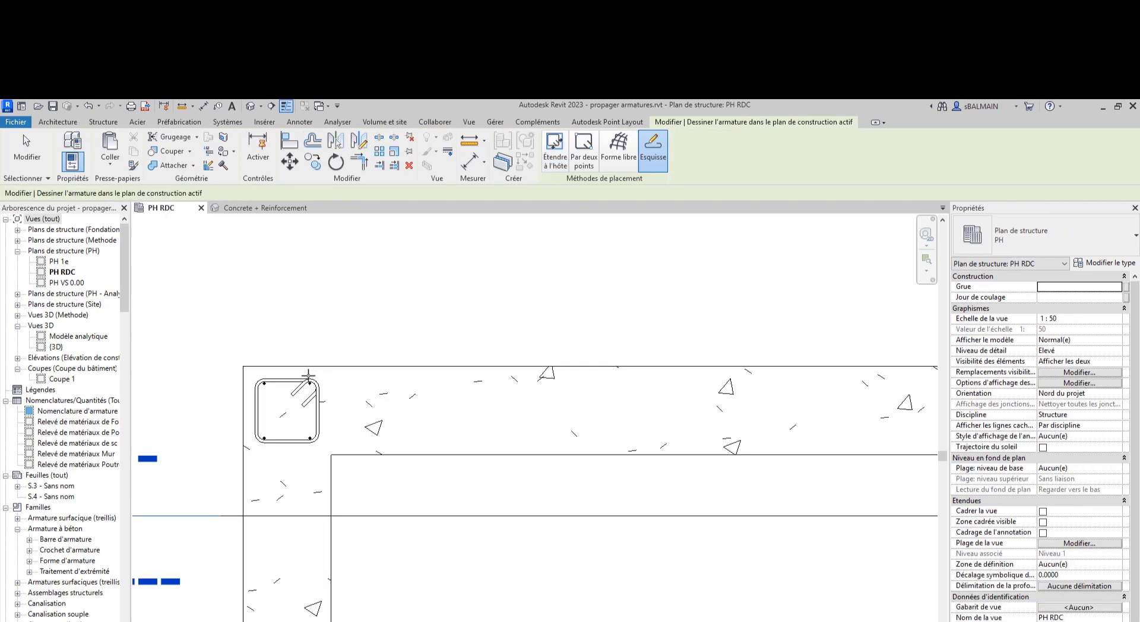
{"action": "left_click", "coordinate": [386, 373]}
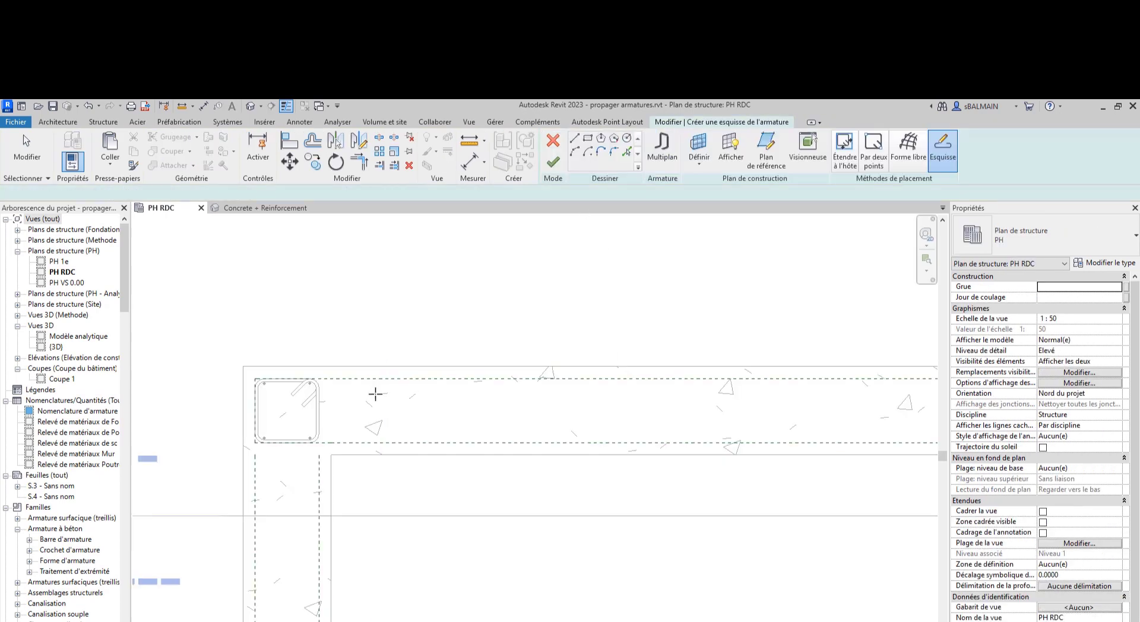
{"action": "left_click", "coordinate": [1060, 237]}
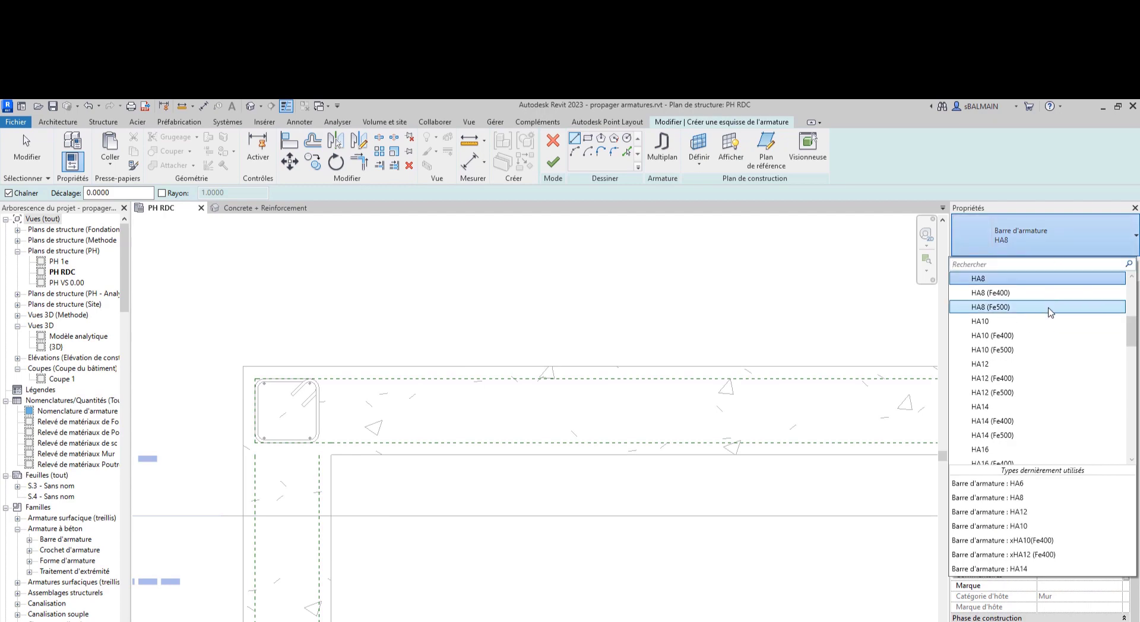
{"action": "scroll", "coordinate": [1048, 308], "scroll_direction": "up", "scroll_amount": 1}
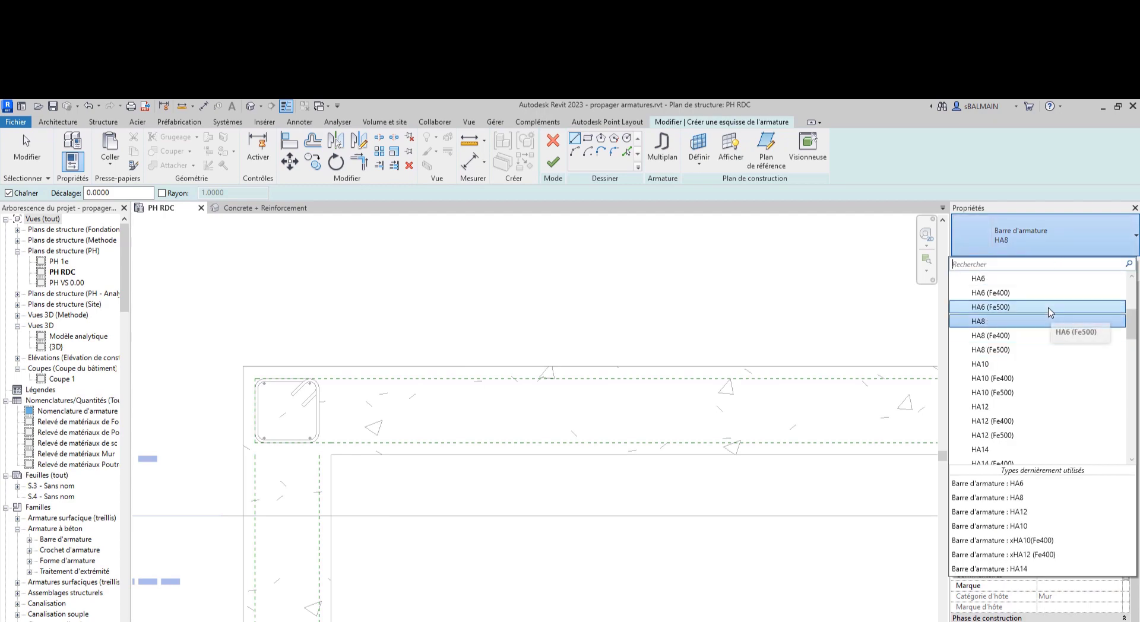
{"action": "left_click", "coordinate": [1027, 280]}
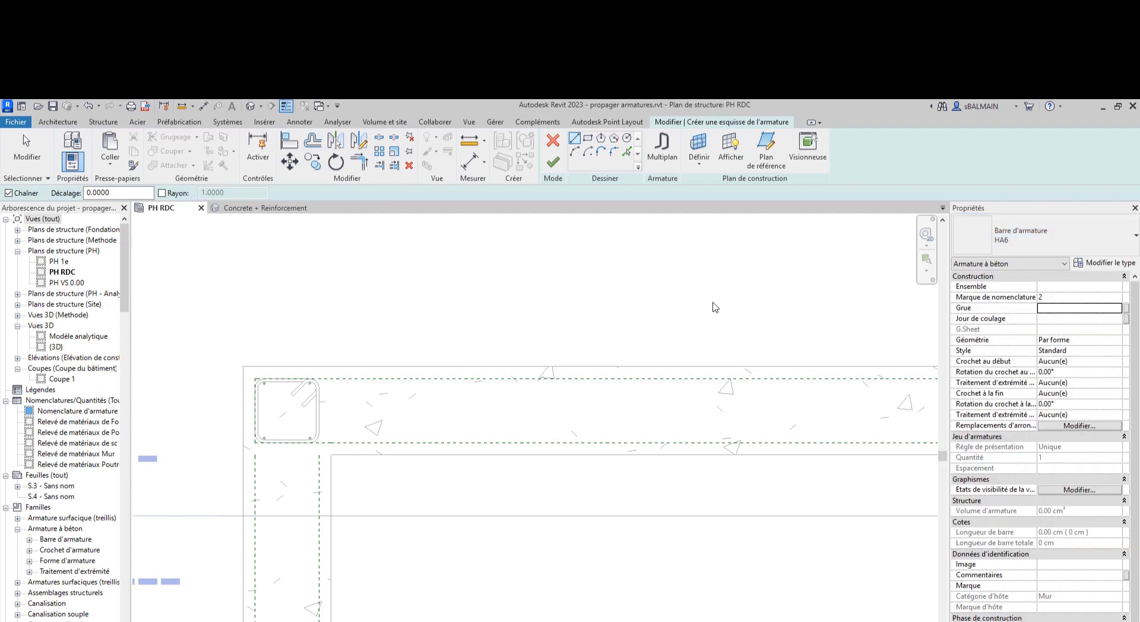
Step: Sketch a U-shaped bar along the wall cover around the corner stirrup, with 29 cm legs and a 13 cm back, and finish it
{"action": "left_click", "coordinate": [398, 378]}
{"action": "left_click", "coordinate": [255, 379]}
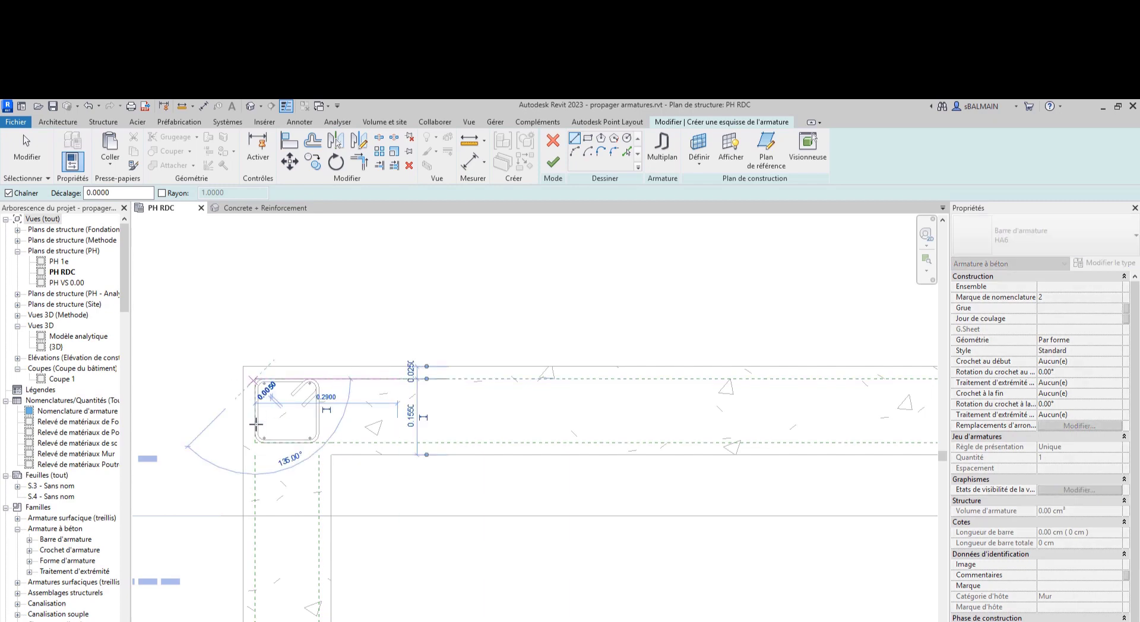
{"action": "left_click", "coordinate": [256, 442]}
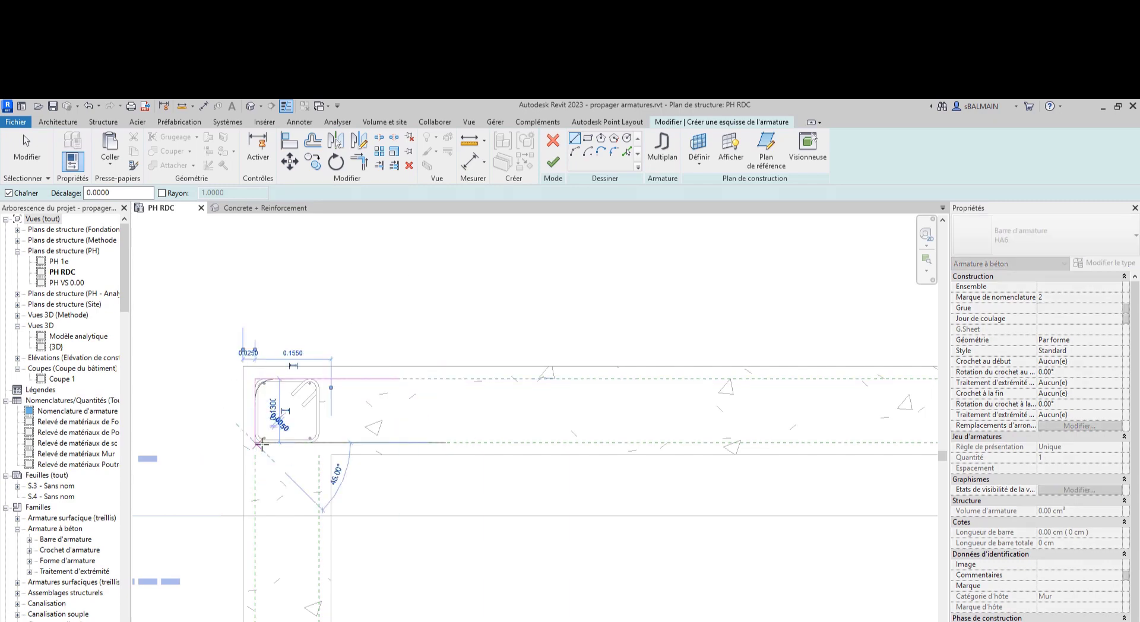
{"action": "left_click", "coordinate": [396, 443]}
{"action": "key", "text": "Escape"}
{"action": "key", "text": "Escape"}
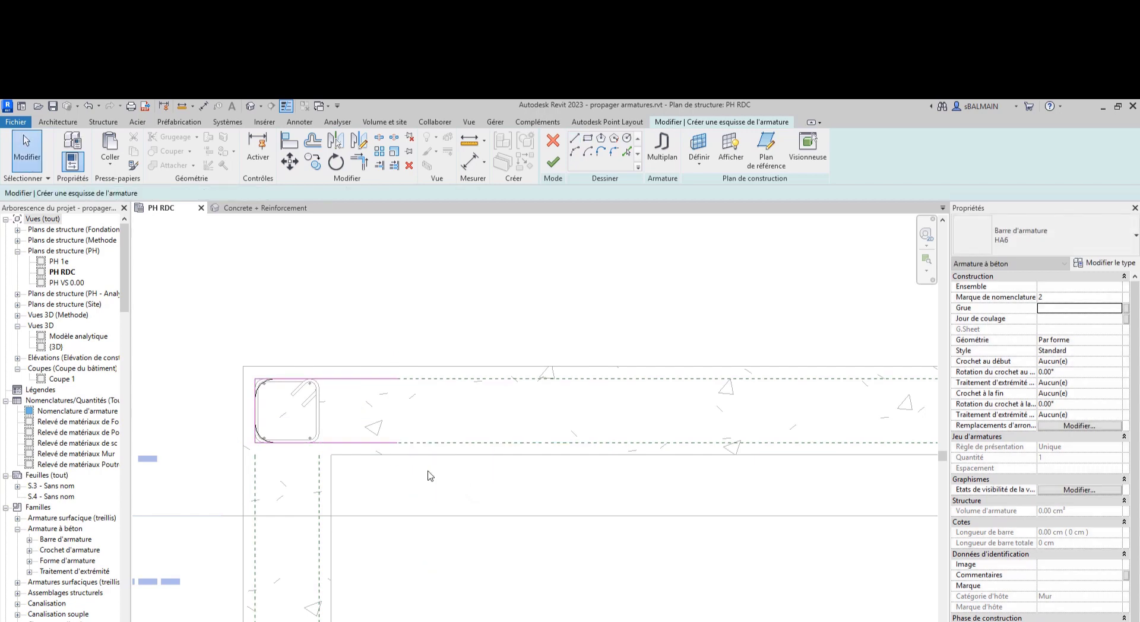
{"action": "left_click", "coordinate": [552, 161]}
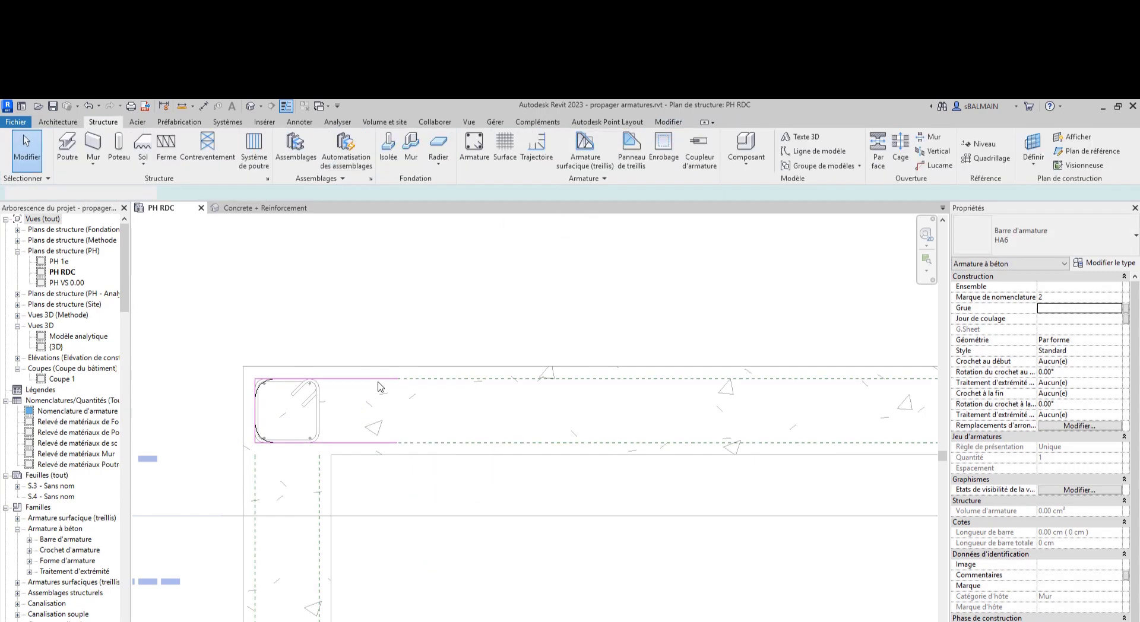
Step: Distribute the U-shaped bar with the Espacement maximum layout at 20 cm spacing
{"action": "key", "text": "Escape"}
{"action": "left_click", "coordinate": [341, 440]}
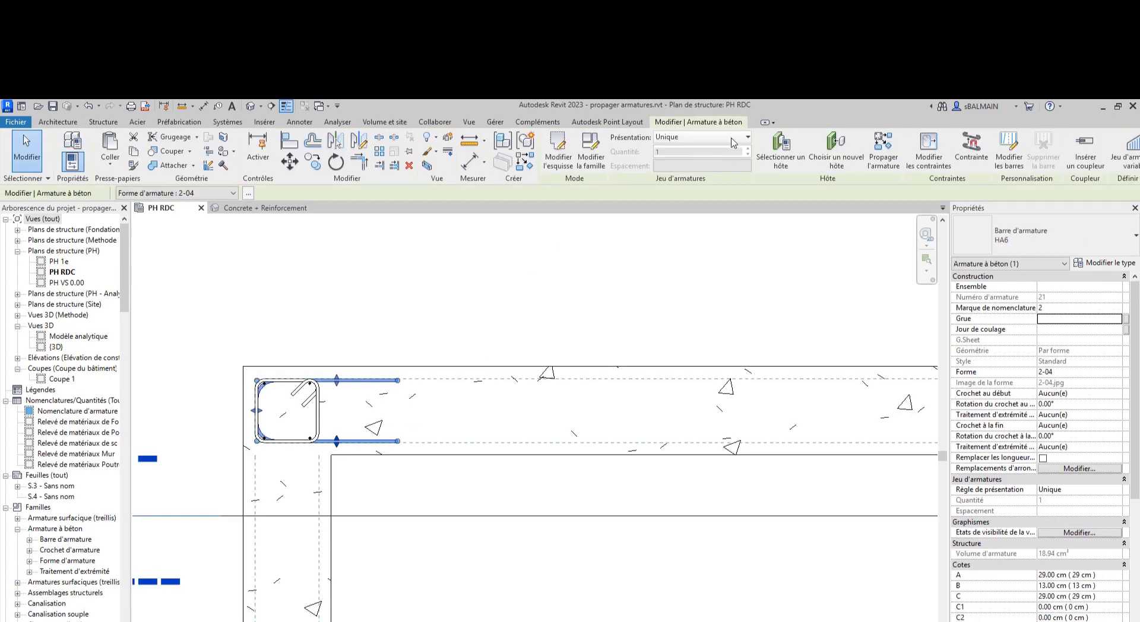
{"action": "left_click", "coordinate": [691, 137]}
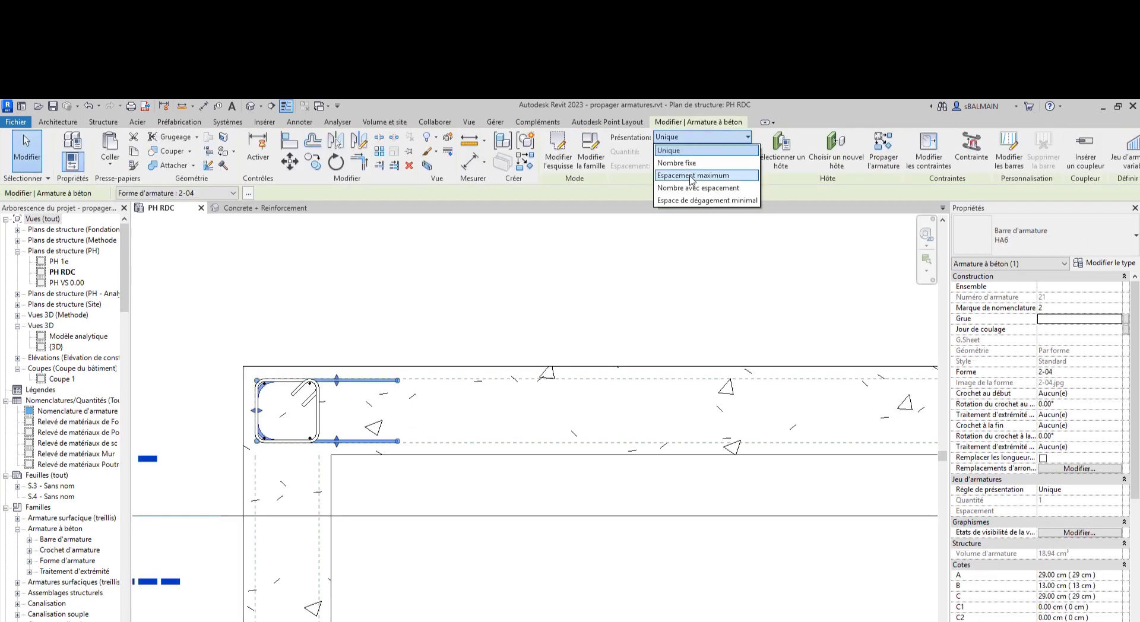
{"action": "left_click", "coordinate": [692, 176]}
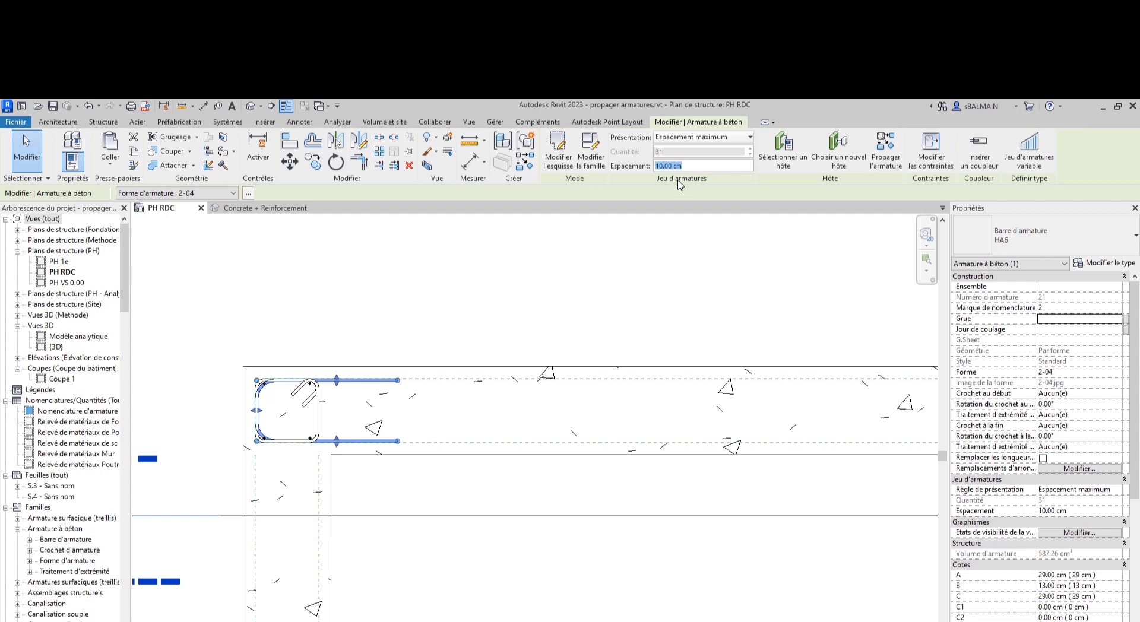
{"action": "left_click", "coordinate": [583, 258]}
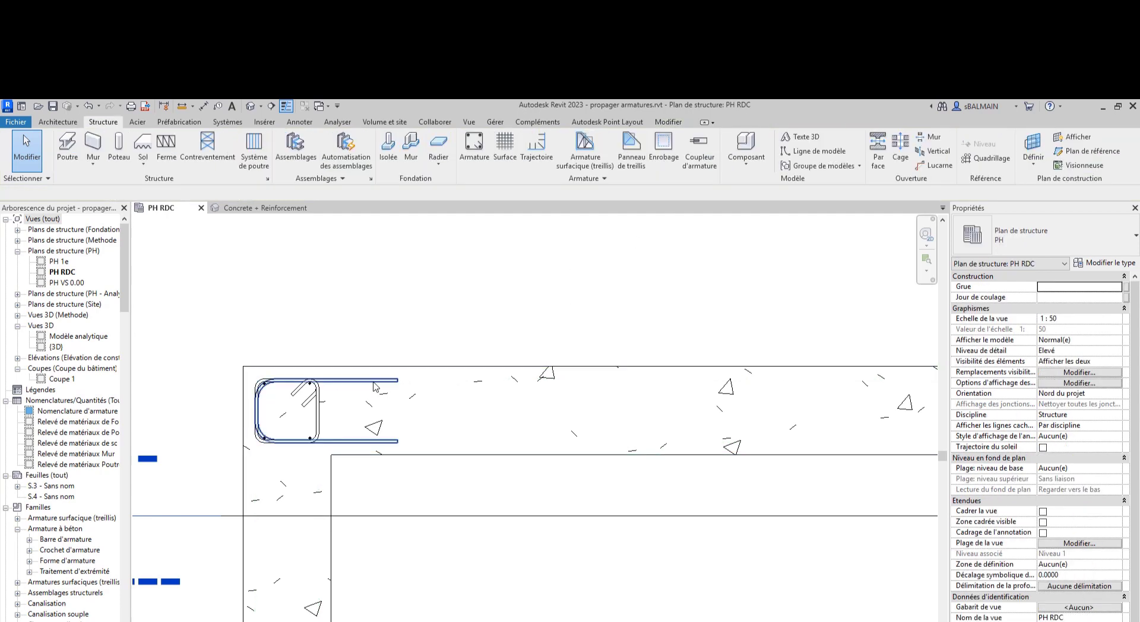
{"action": "key", "text": "ctrl+z"}
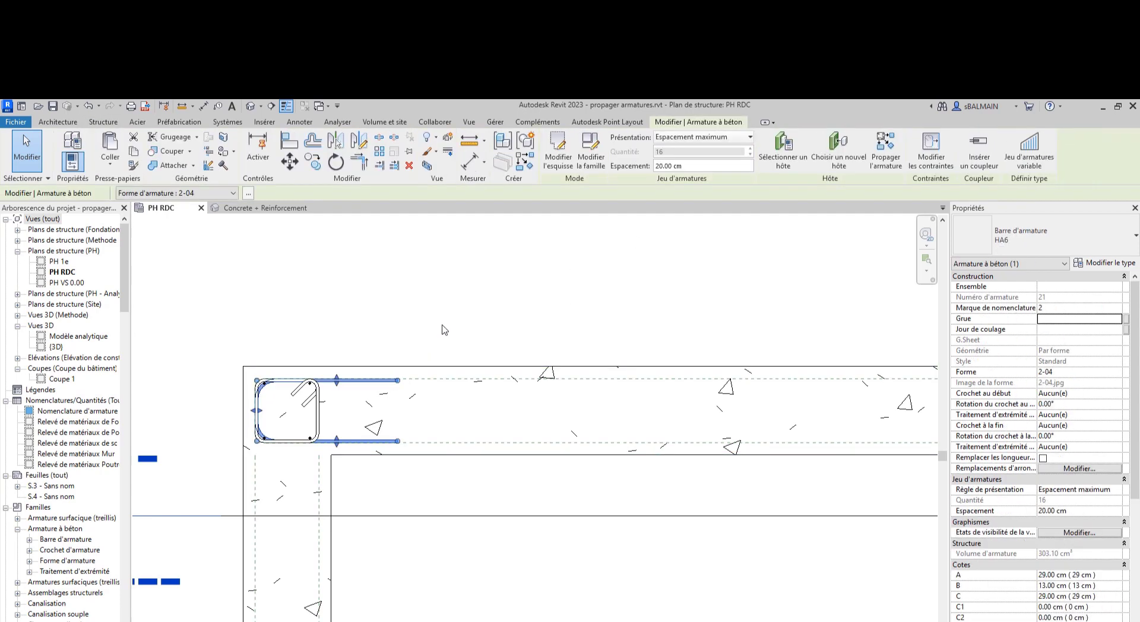
Step: Start propagating the U-shaped bars by face, from the upper wall's outer left end face to the outer left face of the lower-left corner
{"action": "left_click", "coordinate": [885, 148]}
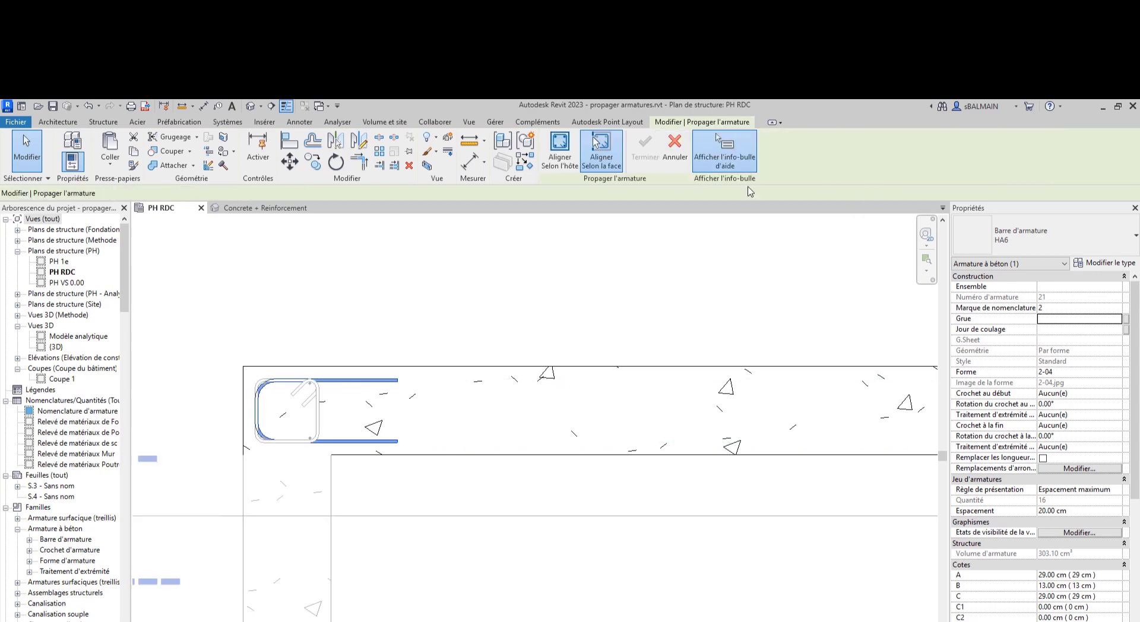
{"action": "left_click", "coordinate": [246, 399]}
{"action": "scroll", "coordinate": [799, 356], "scroll_direction": "down", "scroll_amount": 3}
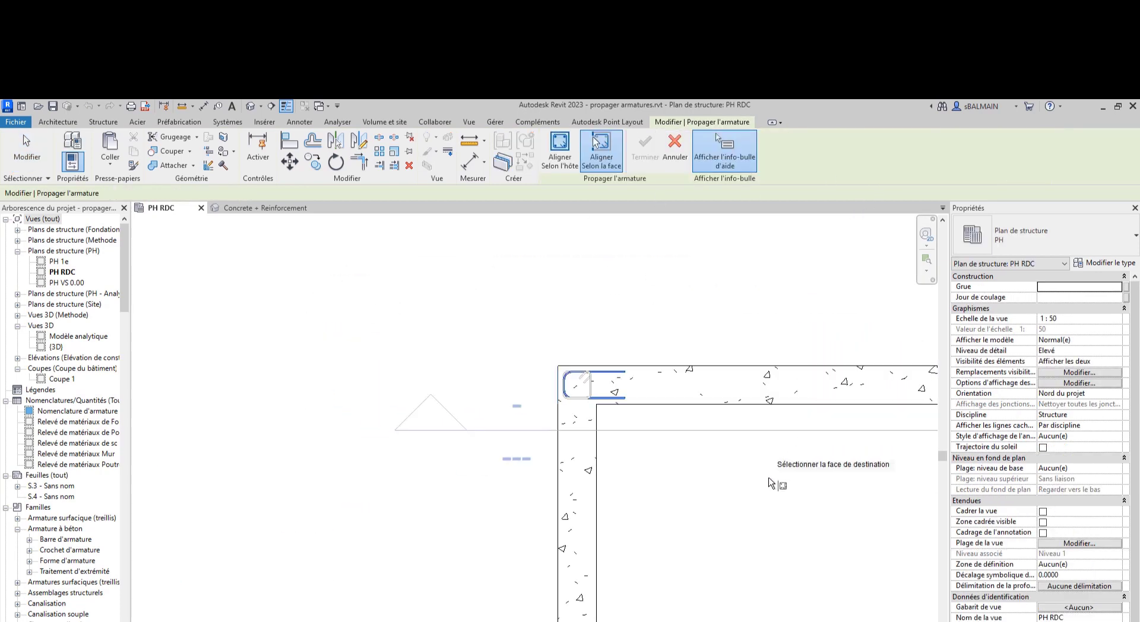
{"action": "scroll", "coordinate": [769, 499], "scroll_direction": "down", "scroll_amount": 3}
{"action": "middle_click_drag", "start_coordinate": [769, 547], "coordinate": [651, 267]}
{"action": "scroll", "coordinate": [554, 551], "scroll_direction": "up", "scroll_amount": 3}
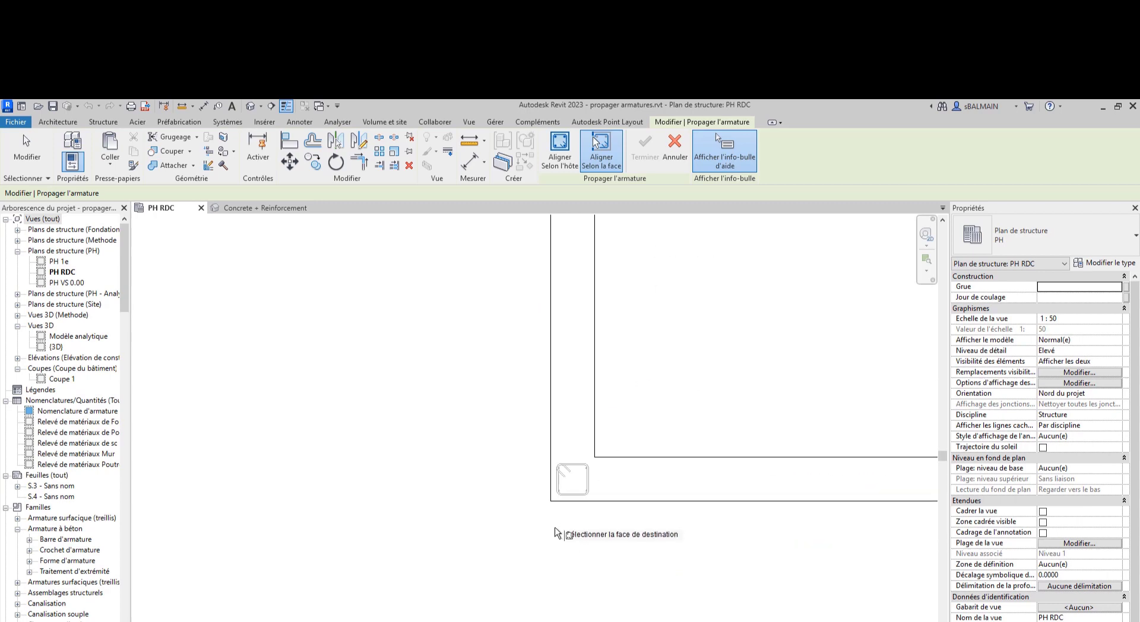
{"action": "left_click", "coordinate": [552, 485]}
Step: Propagate the U-shaped bars to the lower outer face of the lower-right corner
{"action": "scroll", "coordinate": [736, 543], "scroll_direction": "down", "scroll_amount": 2}
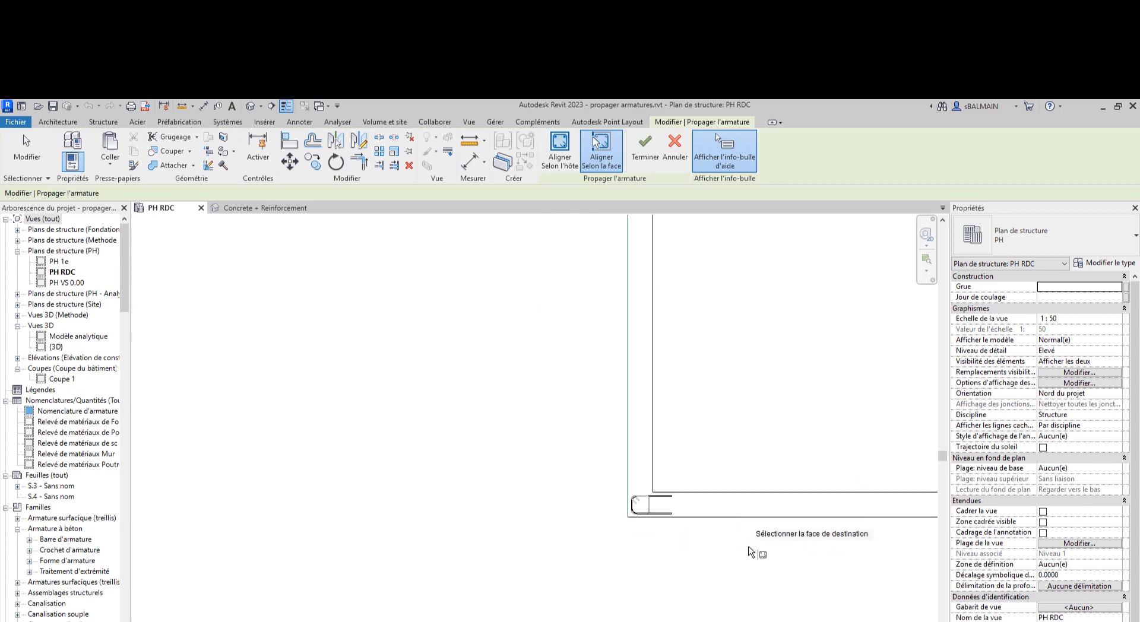
{"action": "middle_click_drag", "start_coordinate": [752, 549], "coordinate": [216, 539]}
{"action": "scroll", "coordinate": [587, 521], "scroll_direction": "down", "scroll_amount": 3}
{"action": "middle_click_drag", "start_coordinate": [735, 547], "coordinate": [172, 532]}
{"action": "scroll", "coordinate": [402, 485], "scroll_direction": "up", "scroll_amount": 4}
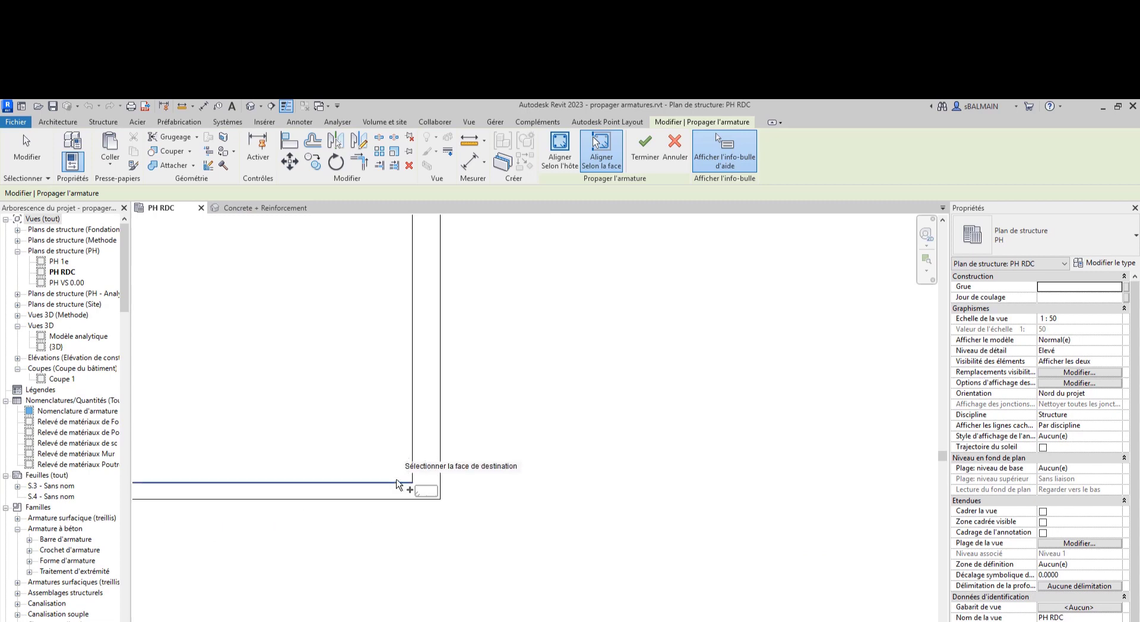
{"action": "scroll", "coordinate": [651, 508], "scroll_direction": "up", "scroll_amount": 3}
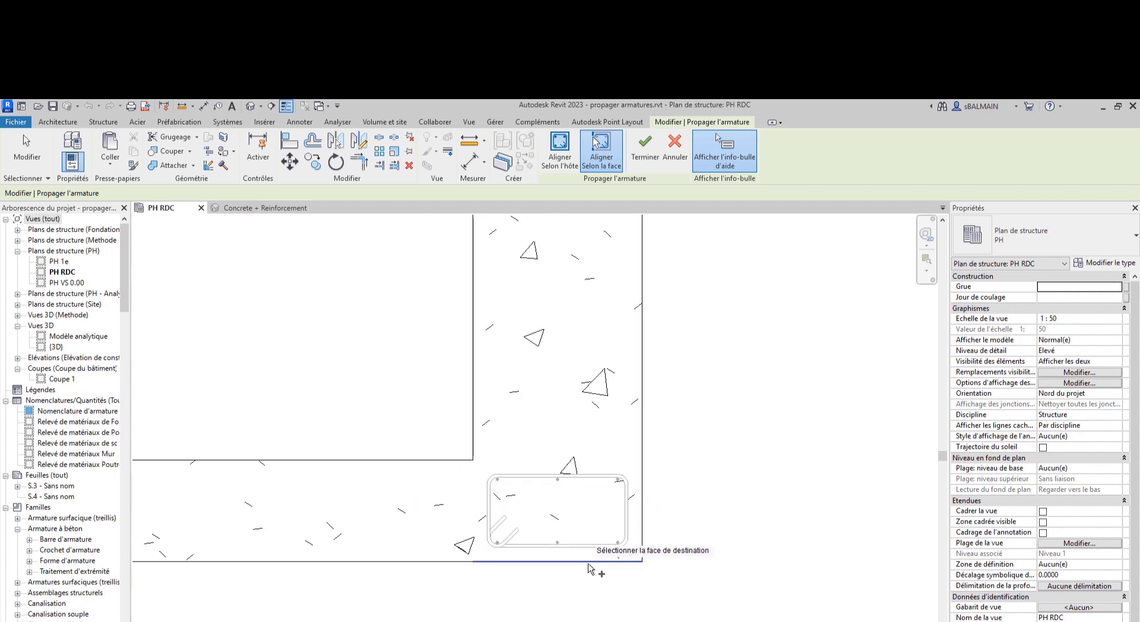
Step: Propagate the U-shaped bars to the upper outer face of the upper-right corner and finish the propagation
{"action": "scroll", "coordinate": [625, 377], "scroll_direction": "down", "scroll_amount": 2}
{"action": "middle_click_drag", "start_coordinate": [704, 319], "coordinate": [624, 516]}
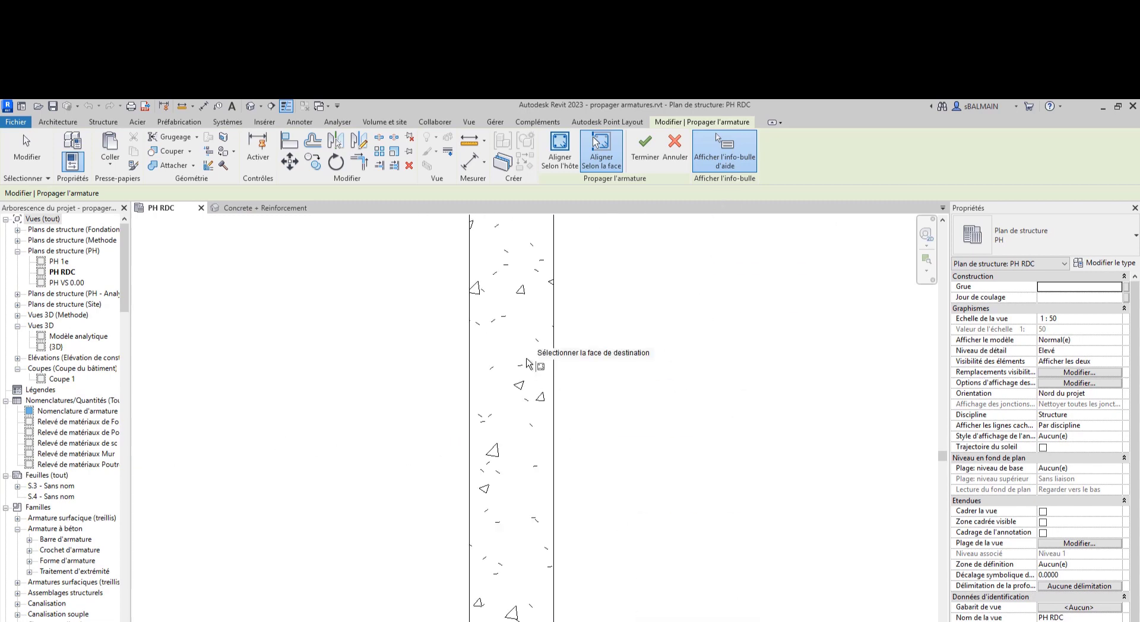
{"action": "scroll", "coordinate": [527, 366], "scroll_direction": "down", "scroll_amount": 2}
{"action": "middle_click_drag", "start_coordinate": [561, 310], "coordinate": [639, 516]}
{"action": "middle_click_drag", "start_coordinate": [579, 340], "coordinate": [597, 462]}
{"action": "scroll", "coordinate": [616, 373], "scroll_direction": "up", "scroll_amount": 3}
{"action": "scroll", "coordinate": [617, 376], "scroll_direction": "up", "scroll_amount": 1}
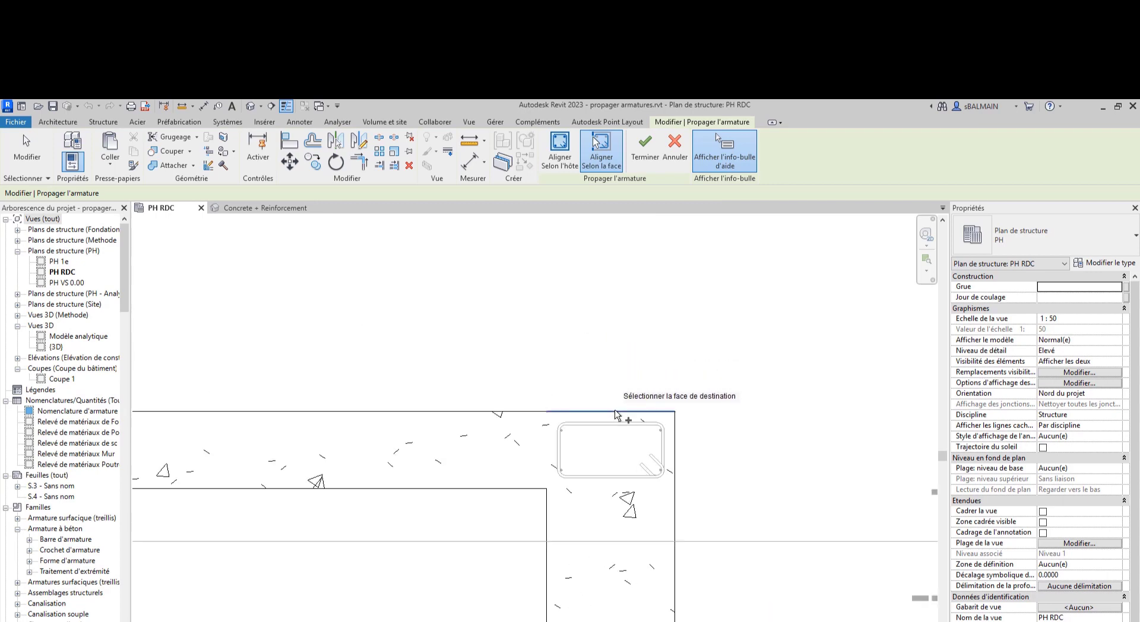
{"action": "key", "text": "Return"}
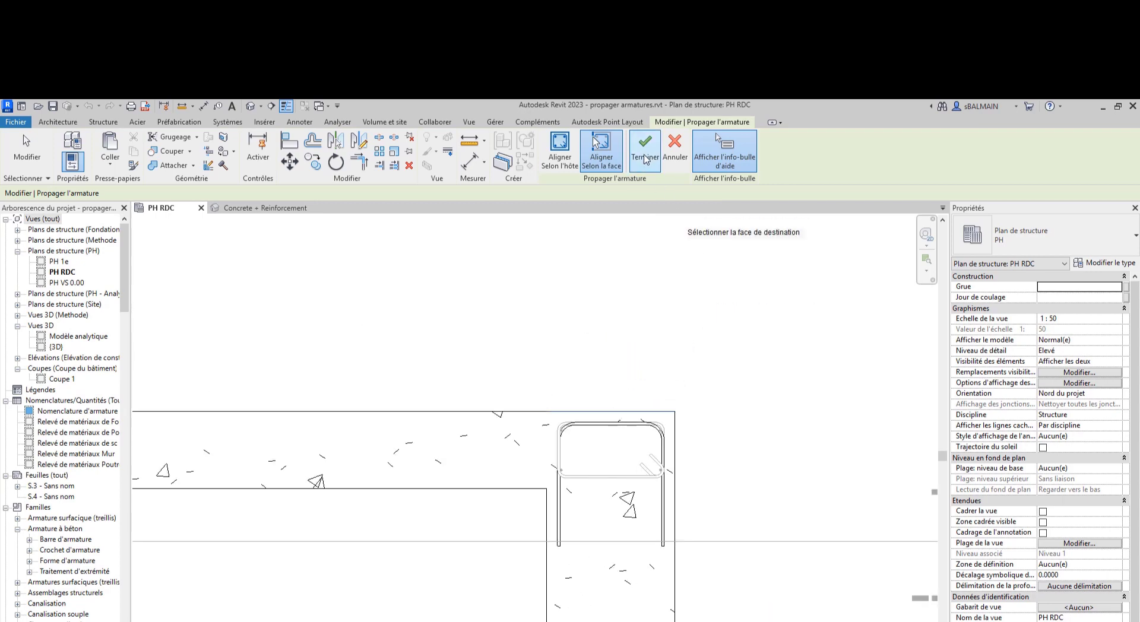
Step: Set the type of the right vertical wall to BA18
{"action": "scroll", "coordinate": [743, 583], "scroll_direction": "down", "scroll_amount": 1}
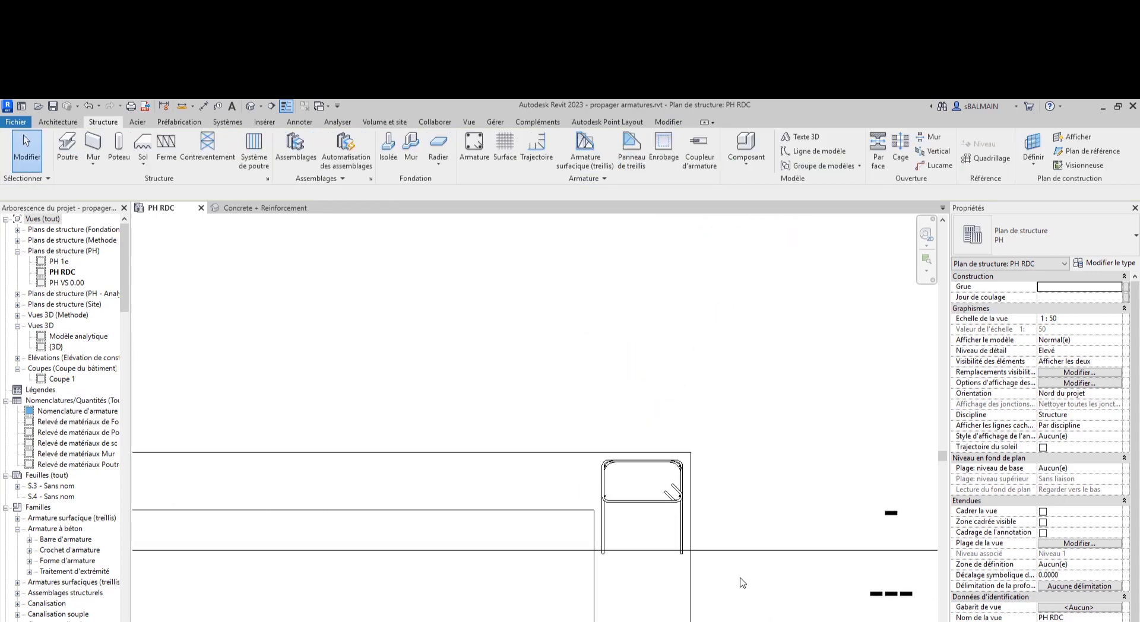
{"action": "left_click", "coordinate": [692, 588]}
{"action": "middle_click_drag", "start_coordinate": [738, 576], "coordinate": [710, 453]}
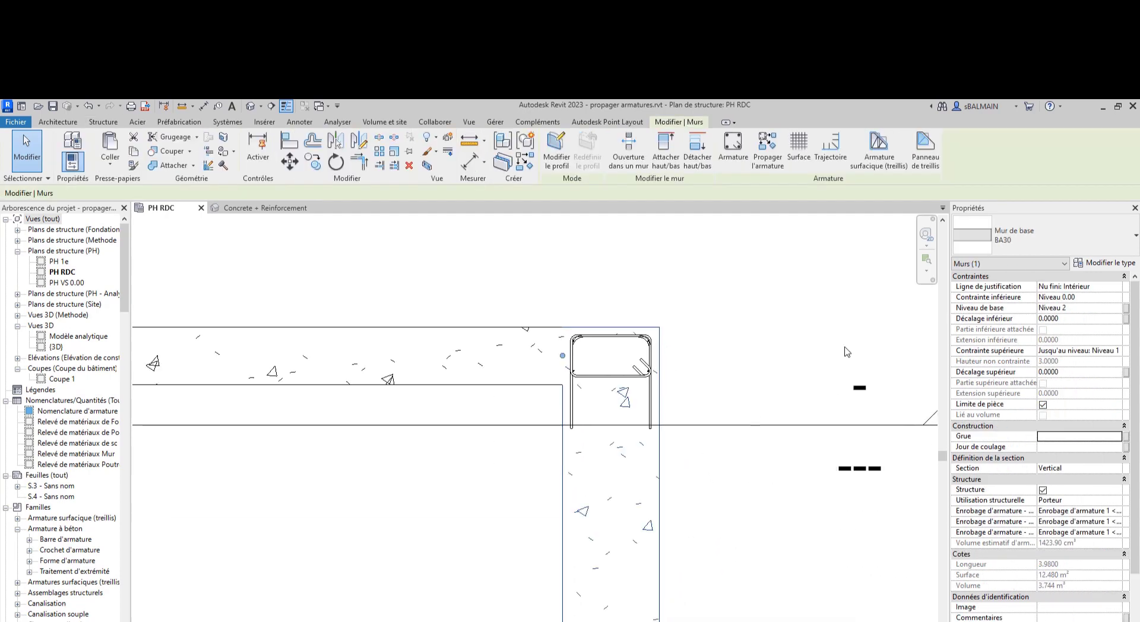
{"action": "left_click", "coordinate": [1032, 235]}
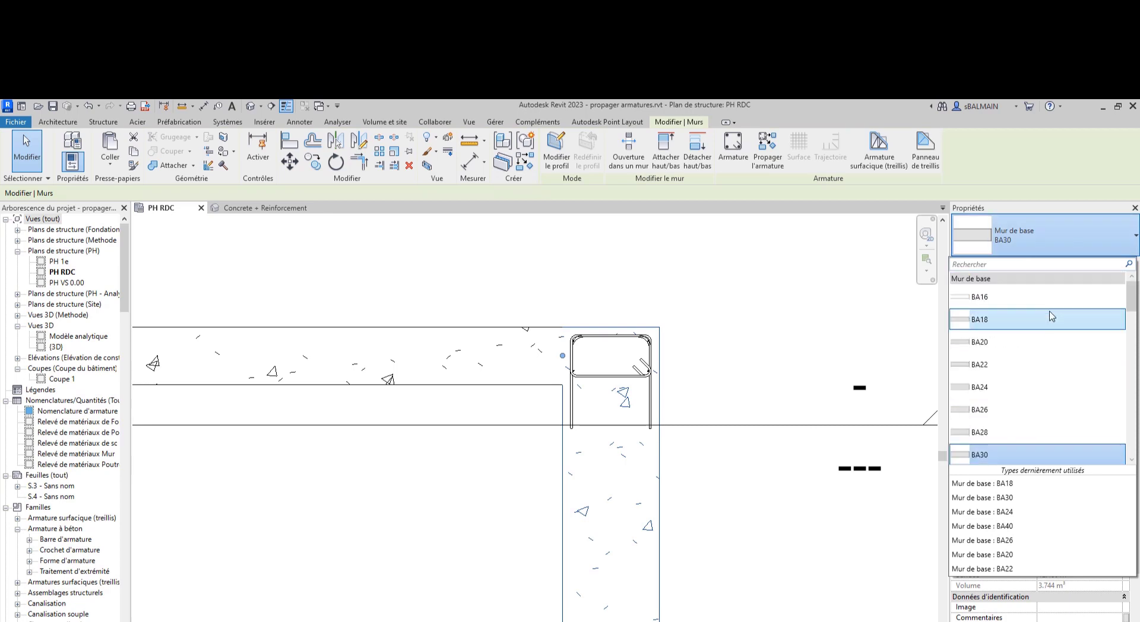
{"action": "left_click", "coordinate": [1029, 326]}
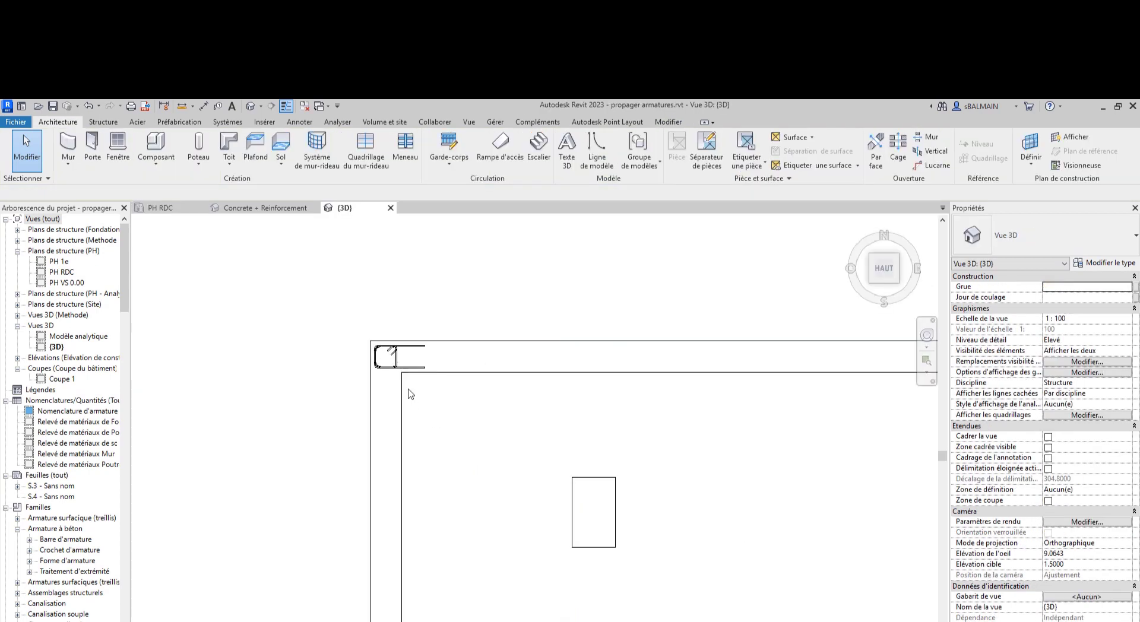
Step: Propagate the upper-left corner's stirrups and vertical bars, without the U-bars, by face from the wall's end face to the nearest column
{"action": "scroll", "coordinate": [386, 335], "scroll_direction": "up", "scroll_amount": 2}
{"action": "left_click_drag", "start_coordinate": [320, 320], "coordinate": [424, 440]}
{"action": "left_click_drag", "start_coordinate": [502, 497], "coordinate": [502, 498]}
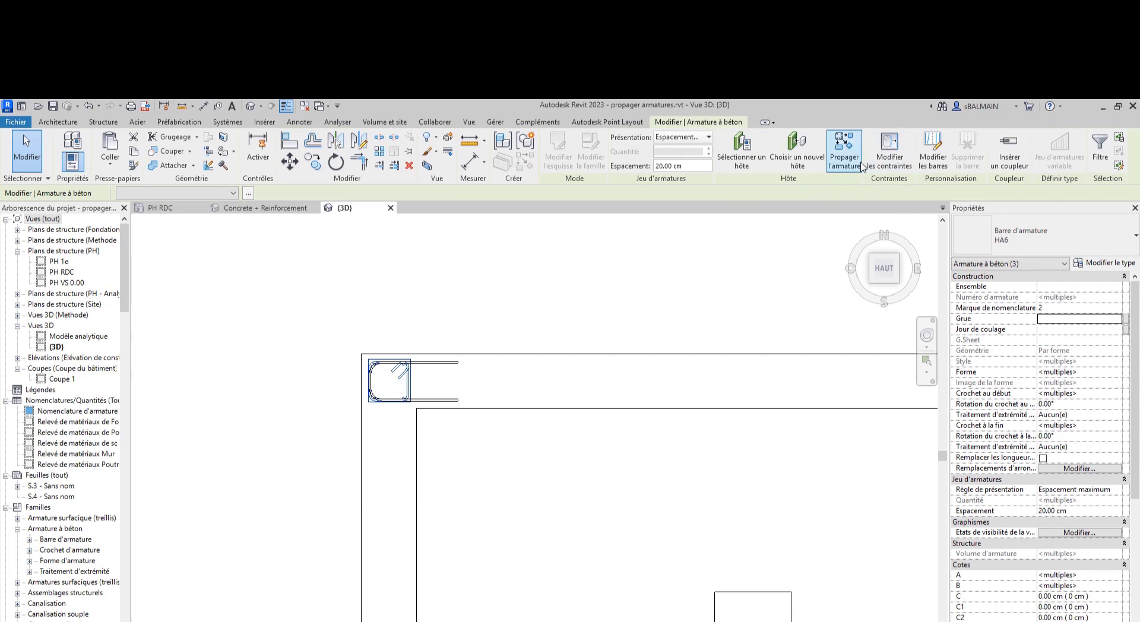
{"action": "left_click", "coordinate": [844, 149]}
{"action": "middle_click_drag", "start_coordinate": [821, 539], "coordinate": [777, 466]}
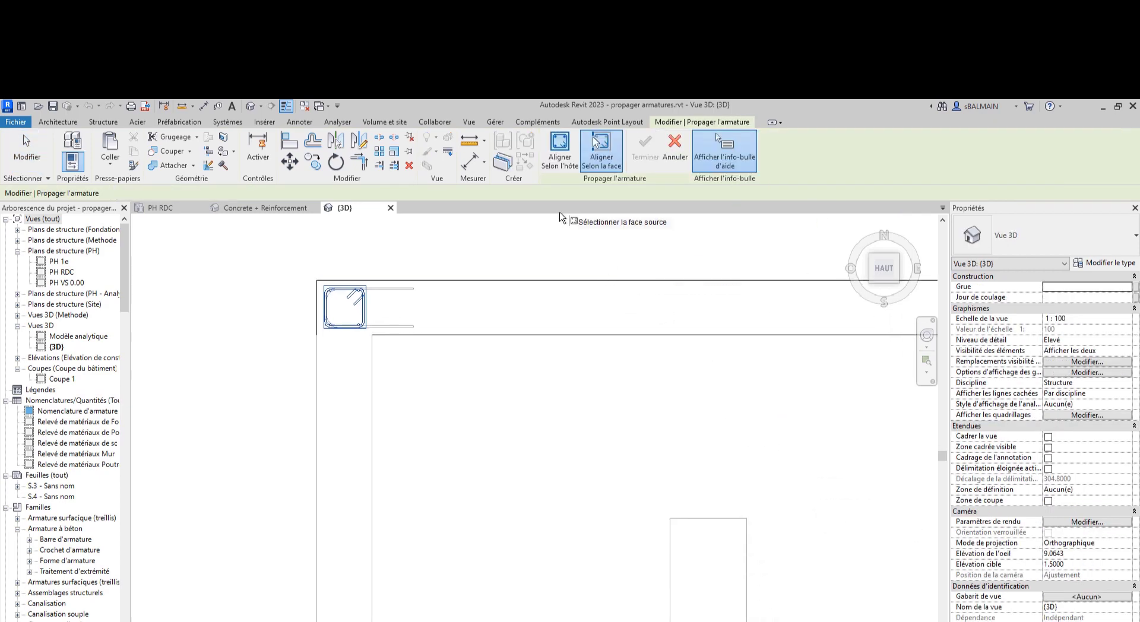
{"action": "left_click", "coordinate": [316, 306]}
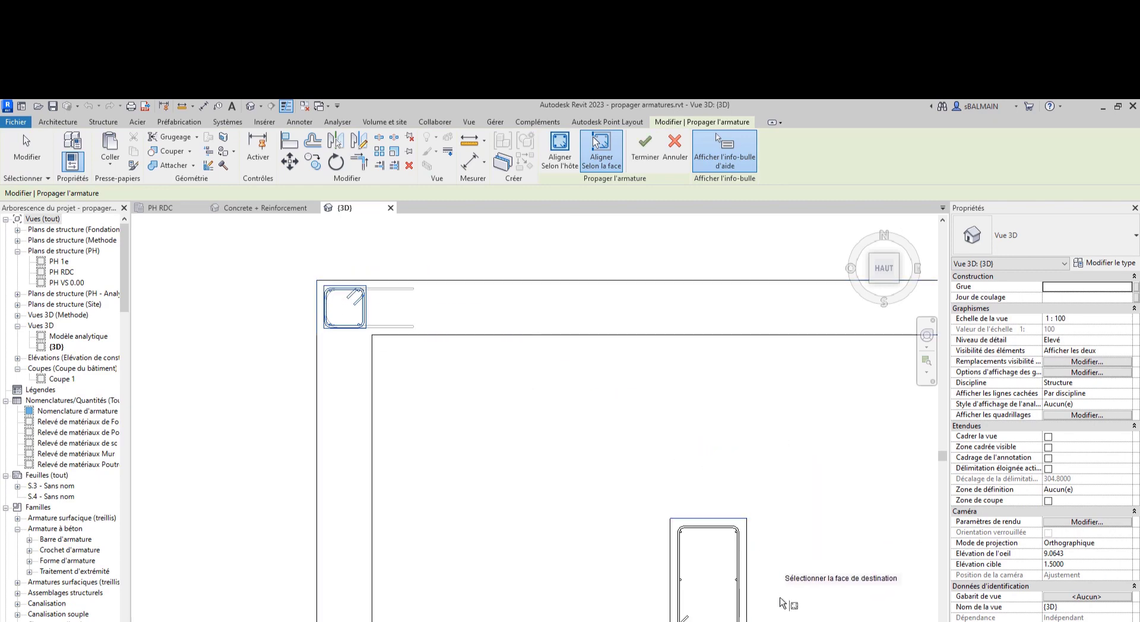
{"action": "scroll", "coordinate": [751, 597], "scroll_direction": "up", "scroll_amount": 5}
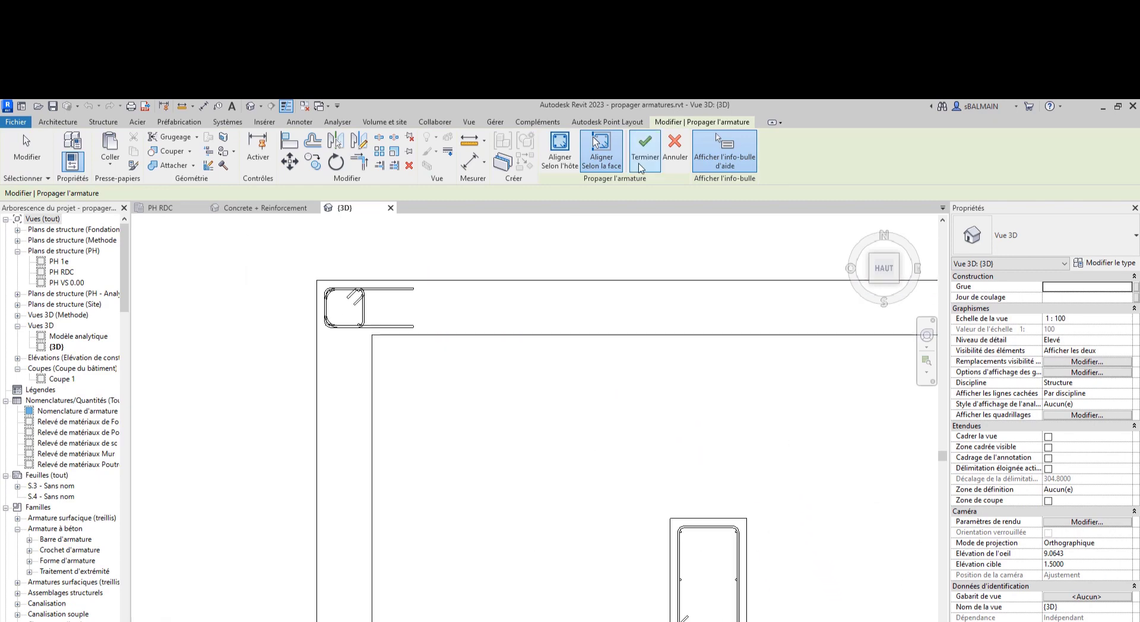
{"action": "left_click", "coordinate": [640, 168]}
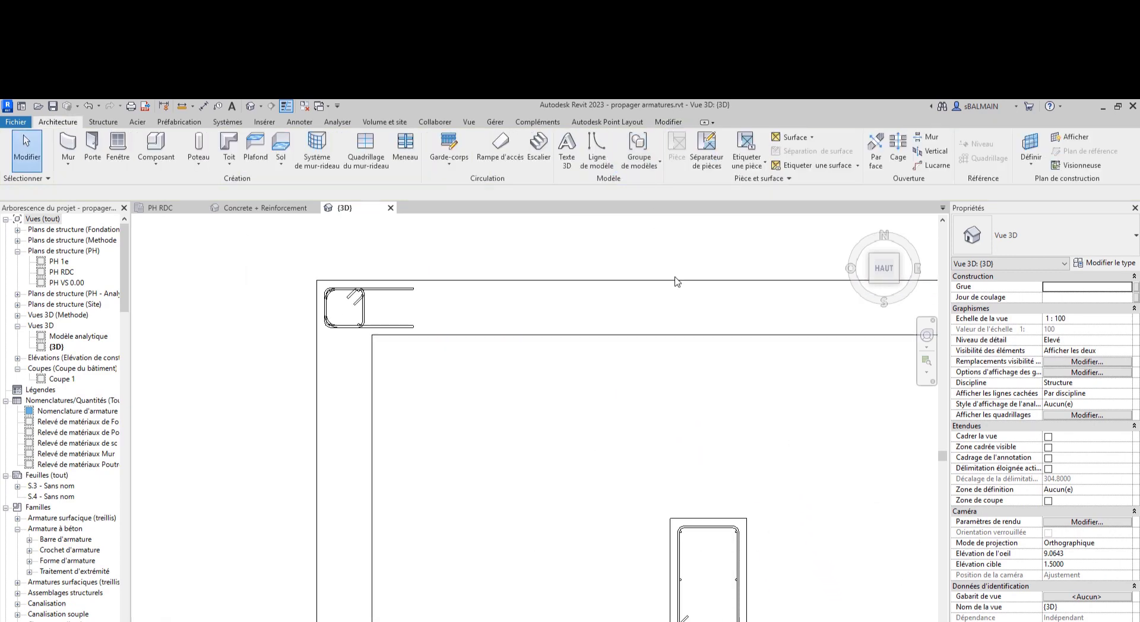
Step: Set the type of the empty column below the reinforced one to 45x50 and move it beside the reinforced column
{"action": "middle_click_drag", "start_coordinate": [771, 527], "coordinate": [688, 431]}
{"action": "scroll", "coordinate": [678, 488], "scroll_direction": "up", "scroll_amount": 2}
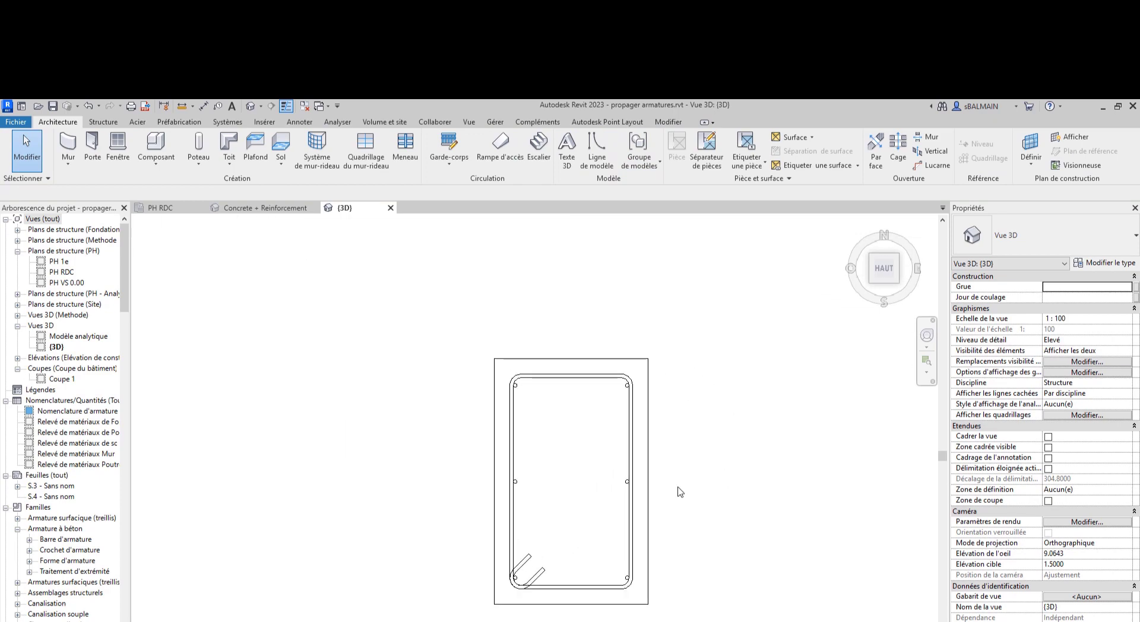
{"action": "scroll", "coordinate": [679, 491], "scroll_direction": "down", "scroll_amount": 3}
{"action": "middle_click_drag", "start_coordinate": [773, 515], "coordinate": [588, 399]}
{"action": "scroll", "coordinate": [593, 401], "scroll_direction": "down", "scroll_amount": 3}
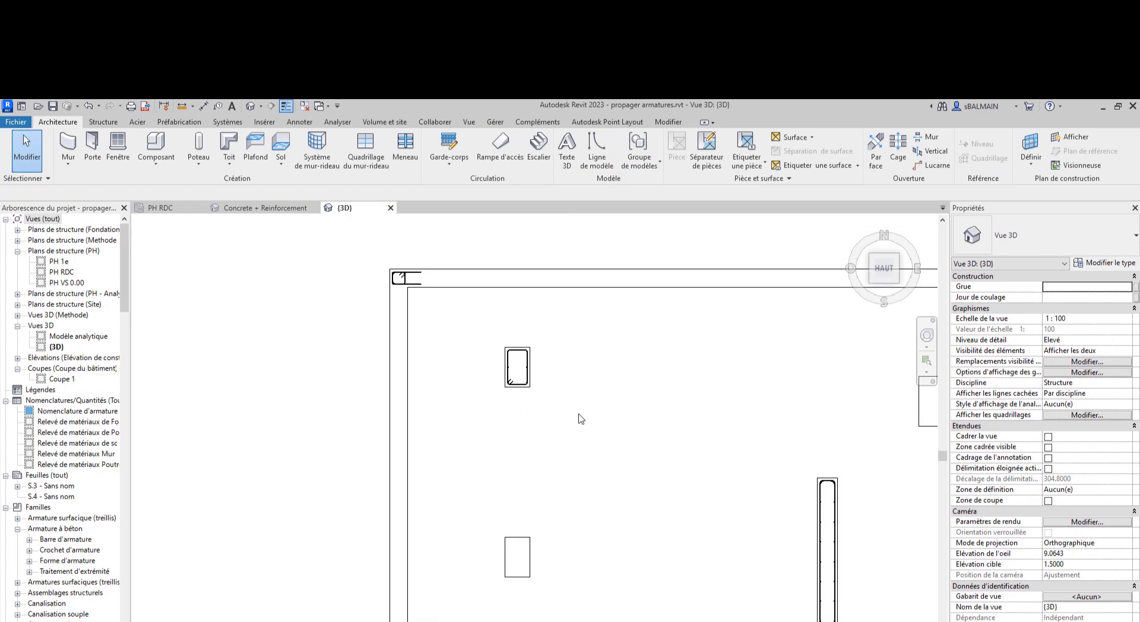
{"action": "middle_click_drag", "start_coordinate": [632, 432], "coordinate": [498, 459]}
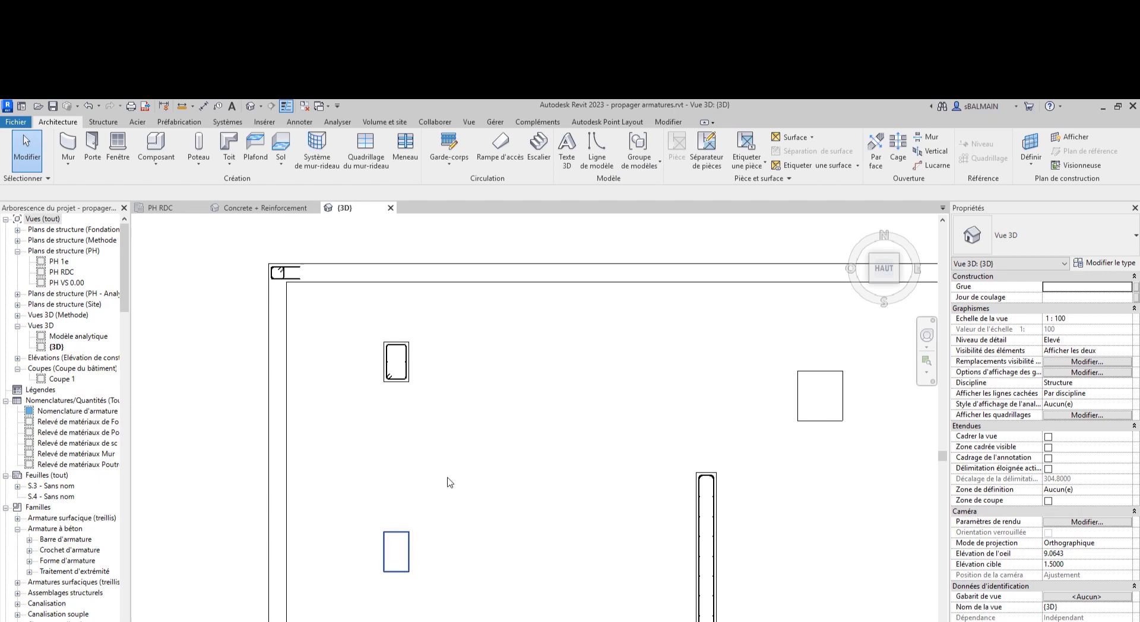
{"action": "middle_click_drag", "start_coordinate": [429, 450], "coordinate": [559, 386]}
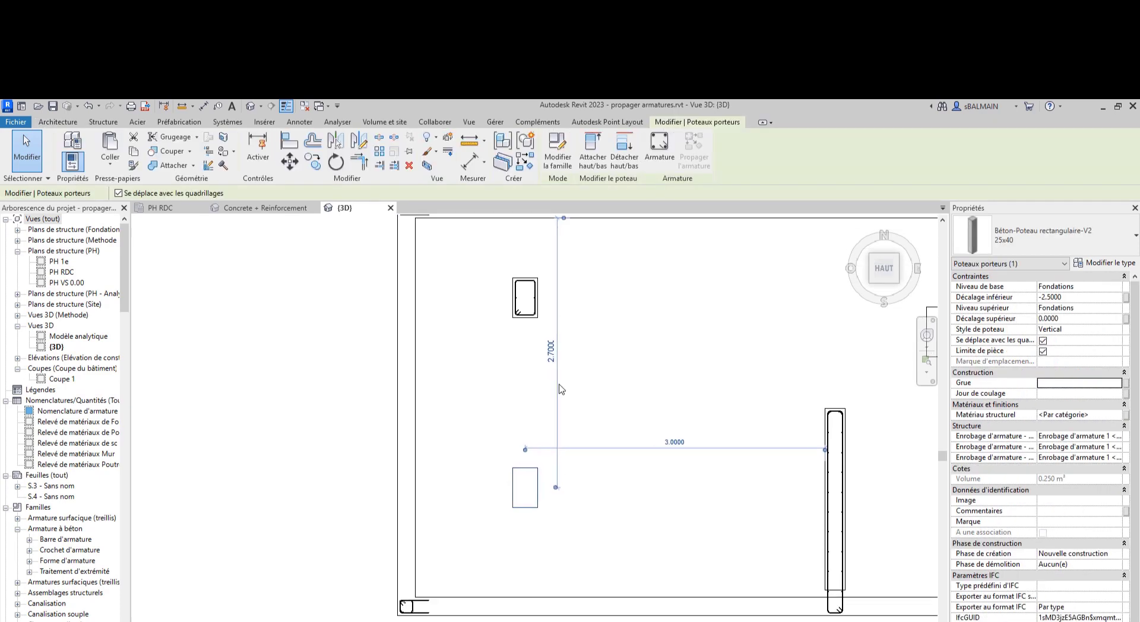
{"action": "left_click", "coordinate": [1013, 244]}
{"action": "left_click", "coordinate": [1014, 333]}
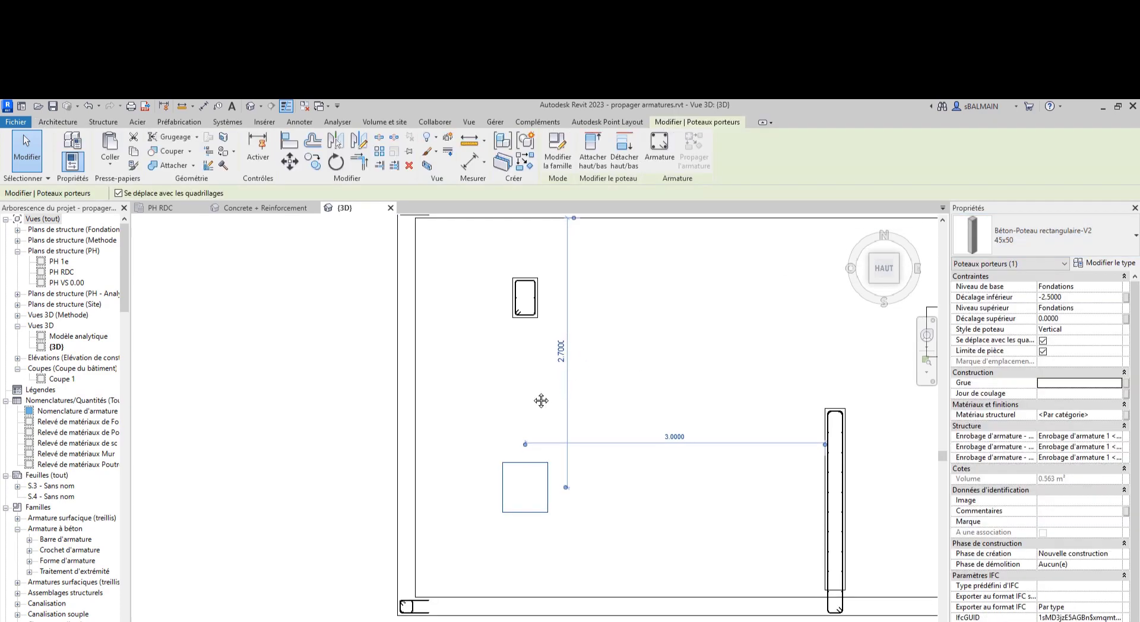
{"action": "middle_click_drag", "start_coordinate": [540, 400], "coordinate": [560, 386]}
{"action": "left_click_drag", "start_coordinate": [609, 353], "coordinate": [595, 231]}
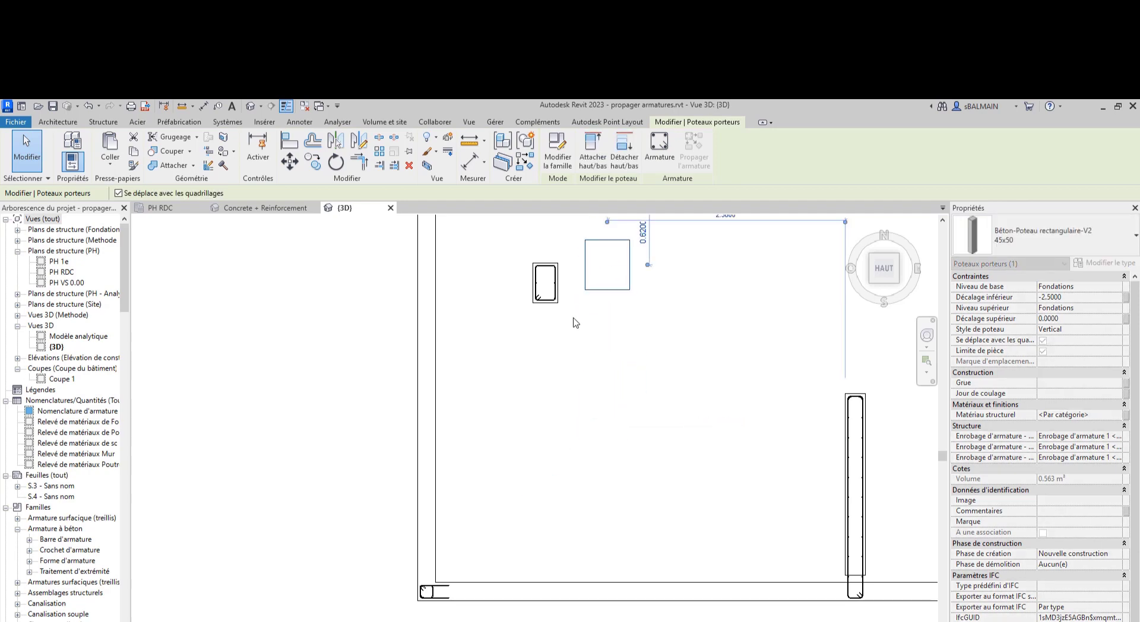
Step: Propagate the reinforced 25x40 column's rebar by host to the neighbouring 45x50 column
{"action": "middle_click_drag", "start_coordinate": [575, 322], "coordinate": [552, 464]}
{"action": "scroll", "coordinate": [550, 434], "scroll_direction": "up", "scroll_amount": 3}
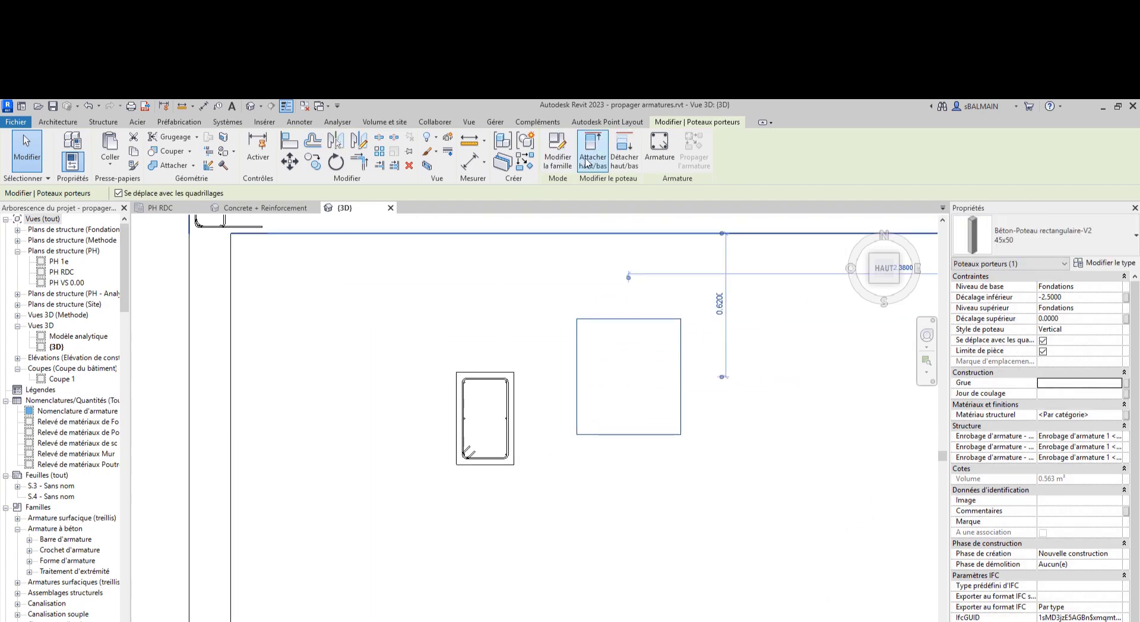
{"action": "left_click", "coordinate": [508, 380]}
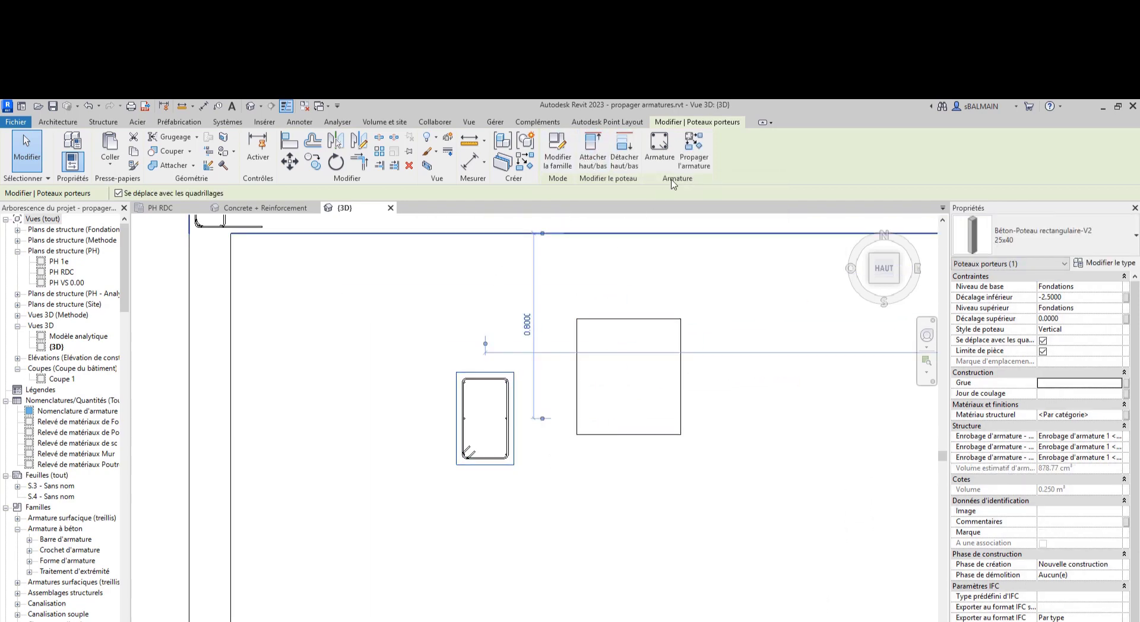
{"action": "left_click", "coordinate": [692, 153]}
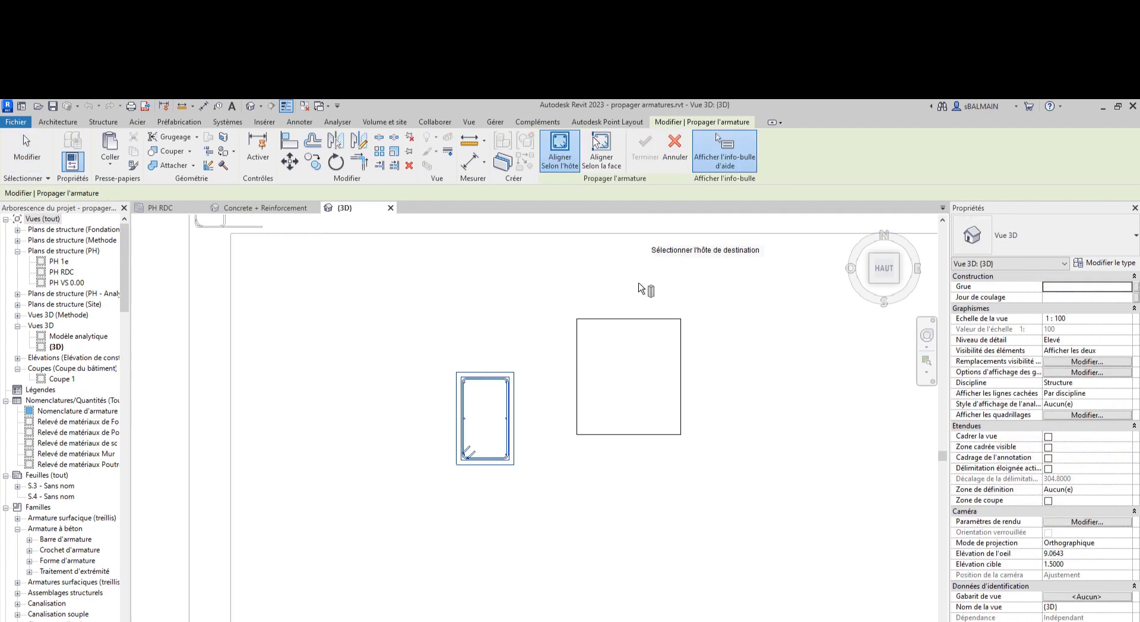
{"action": "left_click", "coordinate": [634, 322]}
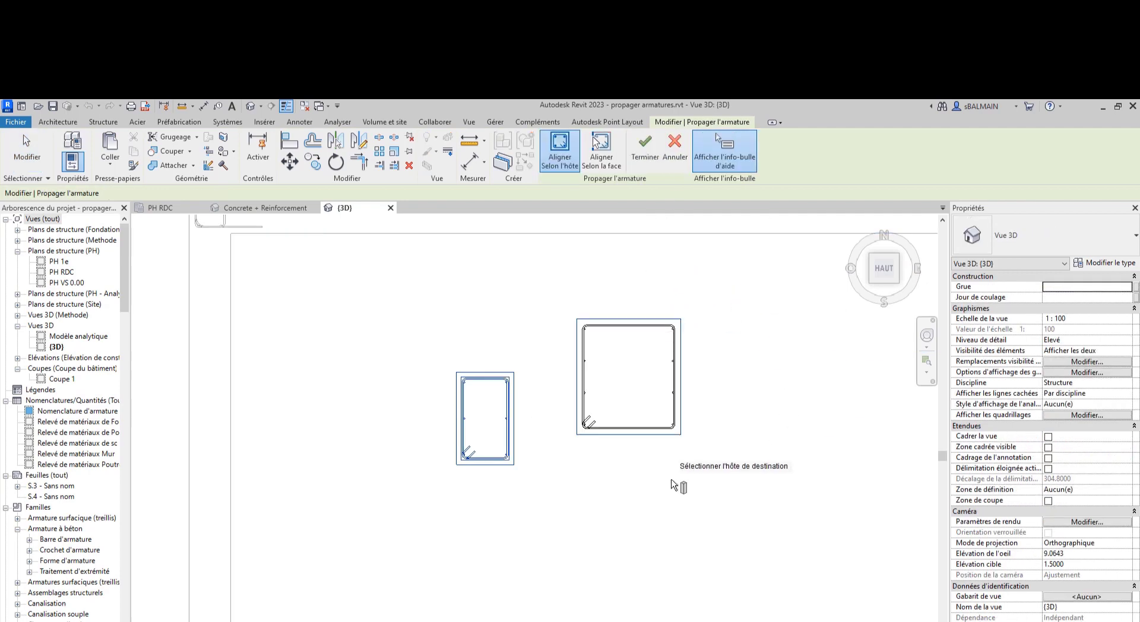
Step: Add the two remaining empty columns, right of the interior wall, as destination hosts and finish the propagation
{"action": "scroll", "coordinate": [735, 466], "scroll_direction": "down", "scroll_amount": 3}
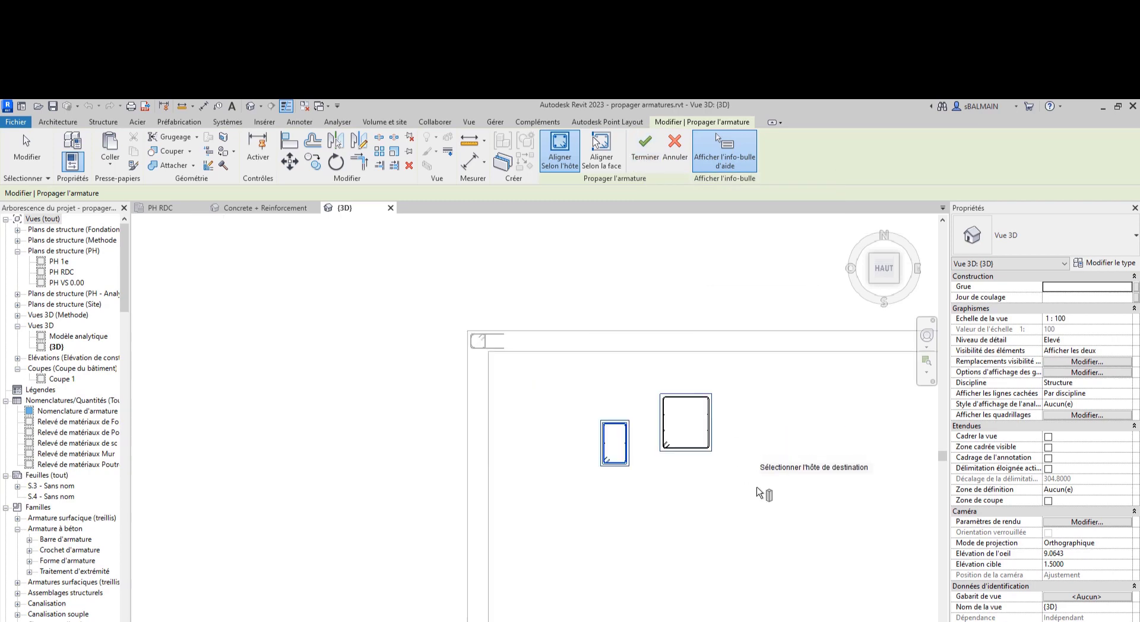
{"action": "middle_click_drag", "start_coordinate": [772, 507], "coordinate": [473, 340]}
{"action": "scroll", "coordinate": [533, 380], "scroll_direction": "down", "scroll_amount": 2}
{"action": "left_click", "coordinate": [850, 437]}
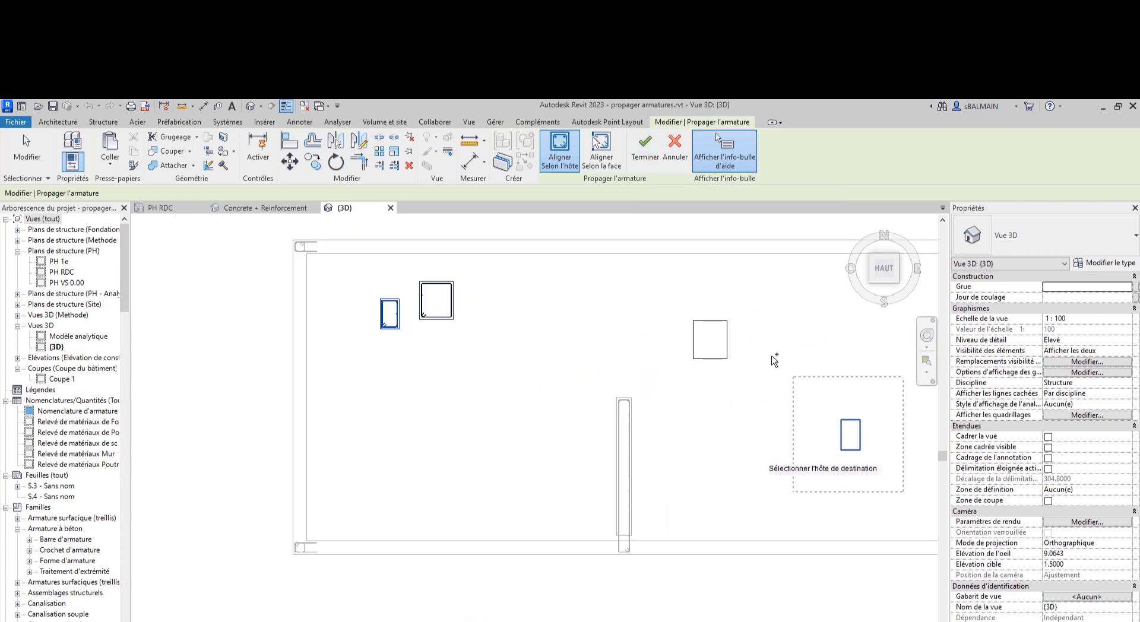
{"action": "left_click_drag", "start_coordinate": [683, 309], "coordinate": [684, 307]}
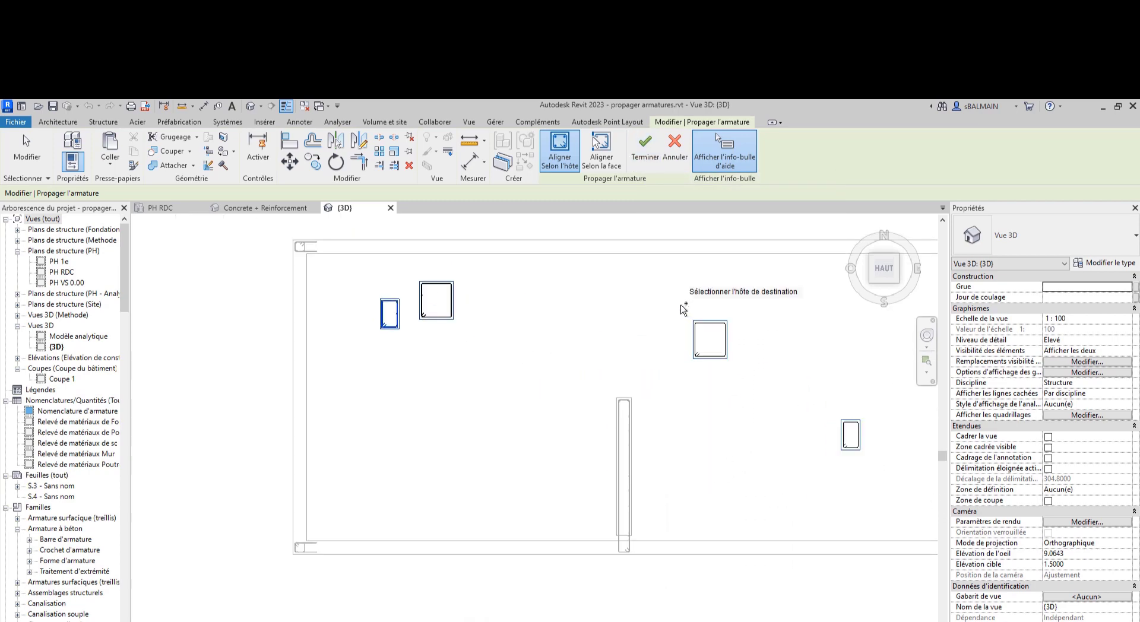
{"action": "left_click", "coordinate": [646, 156]}
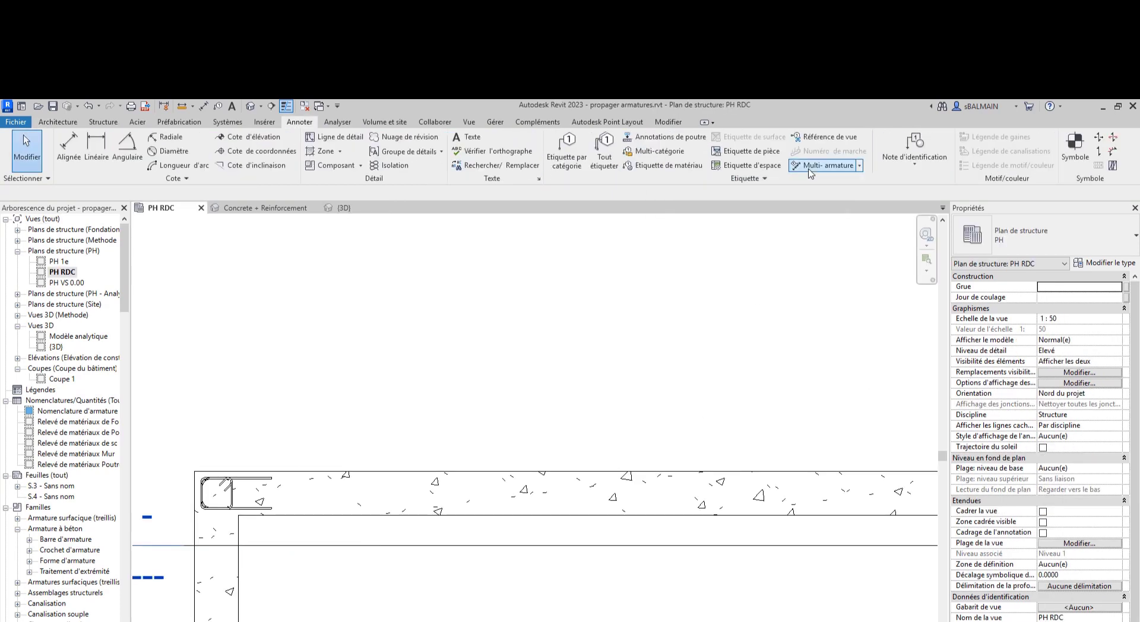
Step: Annotate the wall corner's vertical bars with a "Coupe d'armature à béton" multi-rebar annotation, placing its label above the wall
{"action": "left_click", "coordinate": [809, 168]}
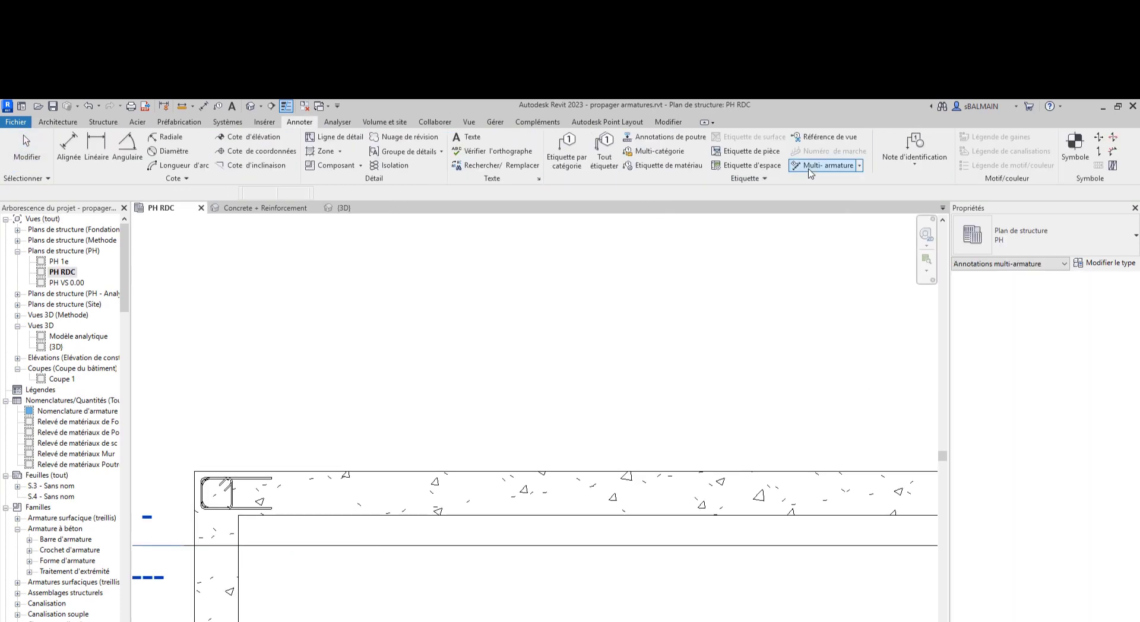
{"action": "left_click", "coordinate": [1004, 237]}
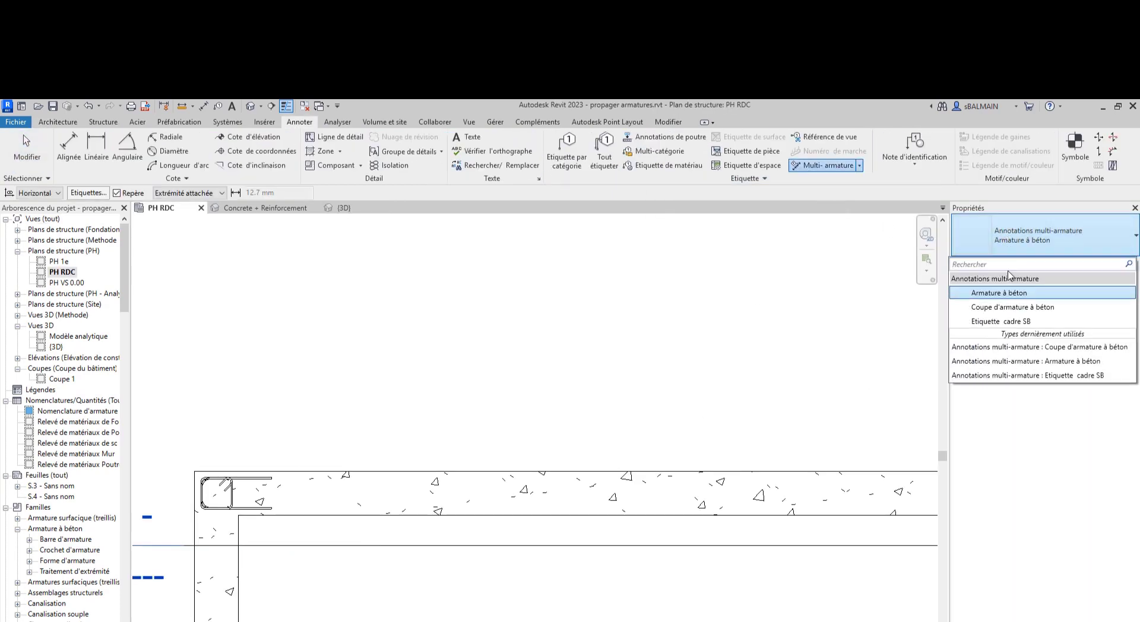
{"action": "left_click", "coordinate": [1021, 307]}
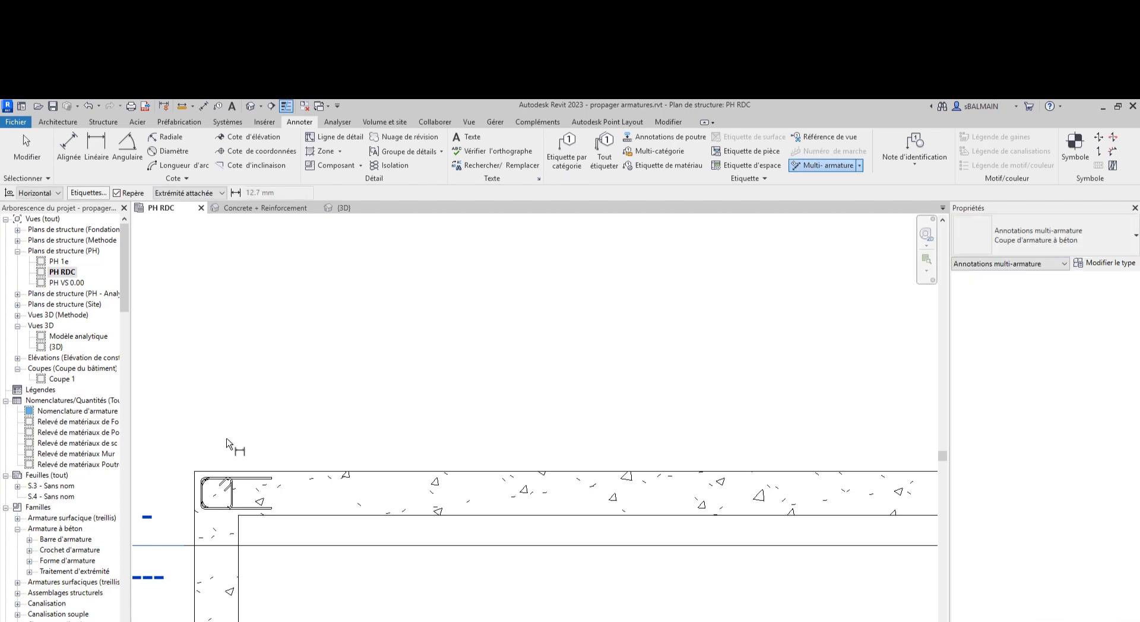
{"action": "scroll", "coordinate": [222, 457], "scroll_direction": "up", "scroll_amount": 2}
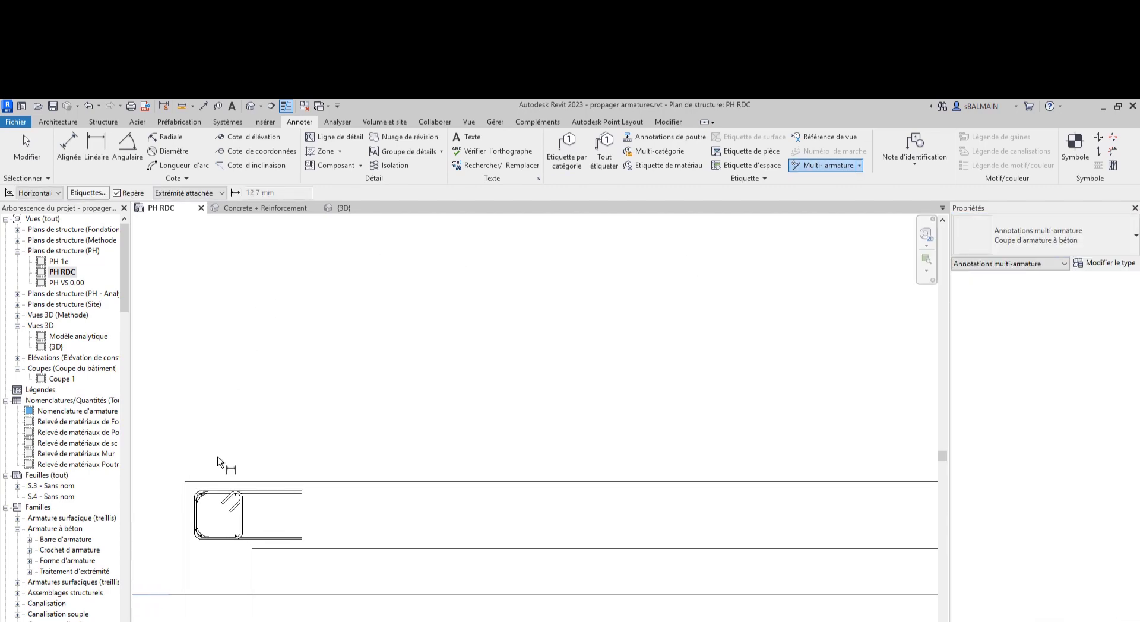
{"action": "left_click", "coordinate": [237, 538]}
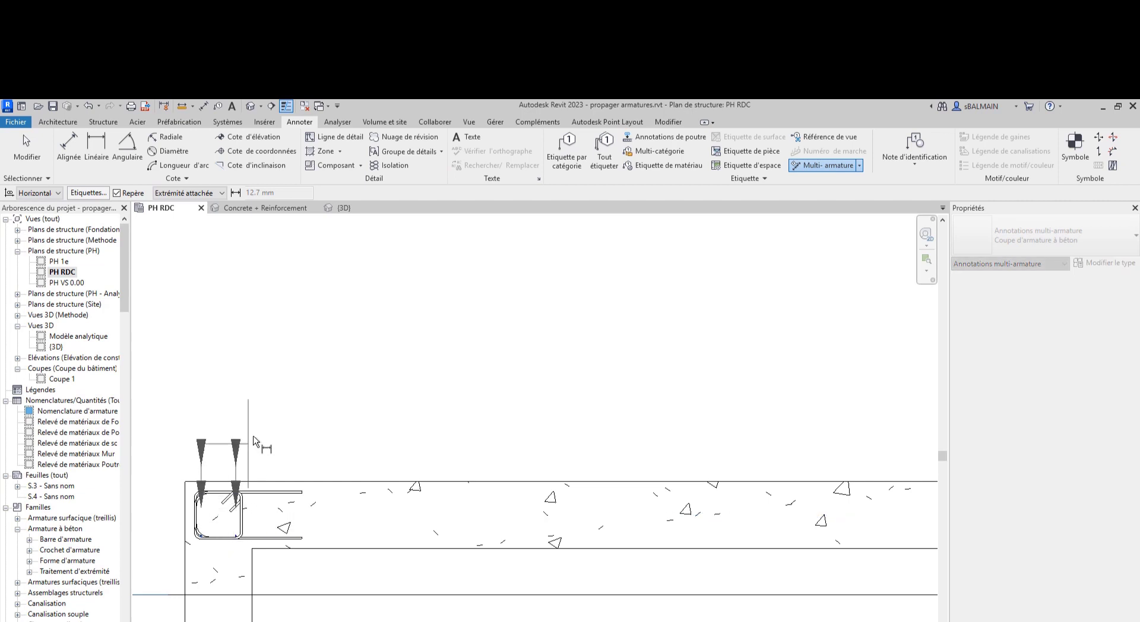
{"action": "left_click", "coordinate": [250, 397]}
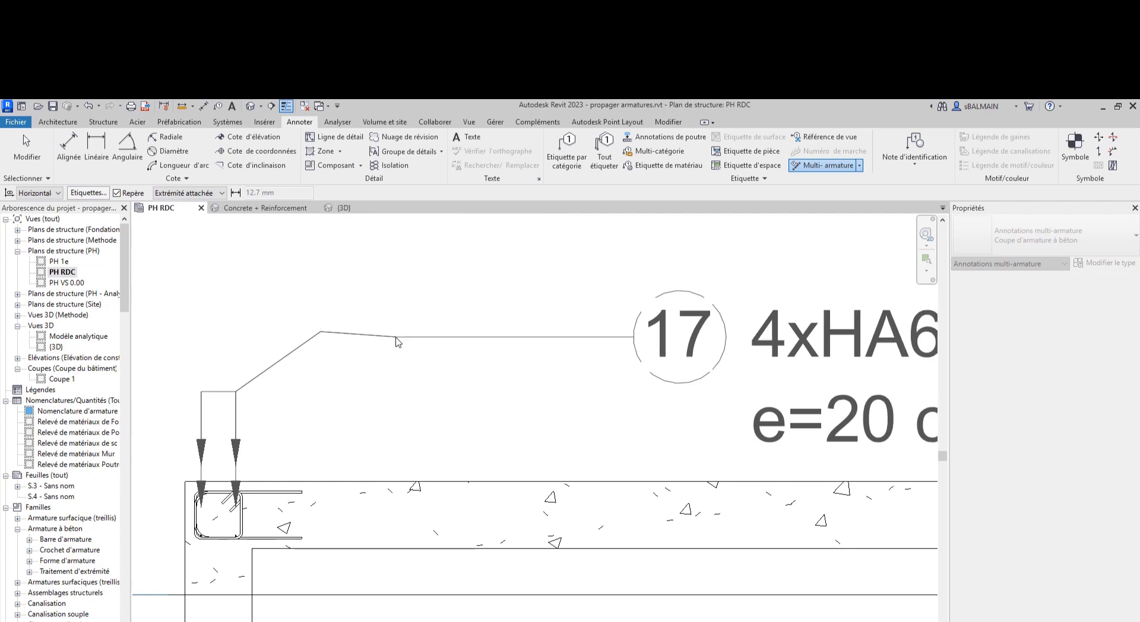
{"action": "left_click", "coordinate": [392, 332]}
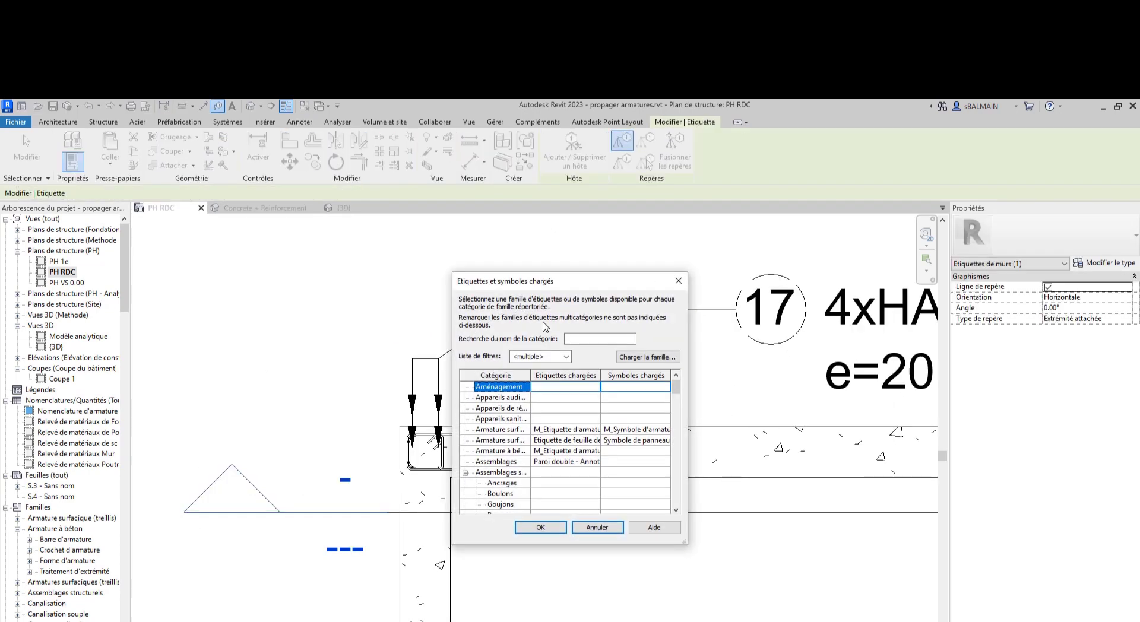
Step: Set the loaded tag for concrete rebar to "Coupe d'armature" and tag the wall corner's stirrup
{"action": "left_click", "coordinate": [597, 454]}
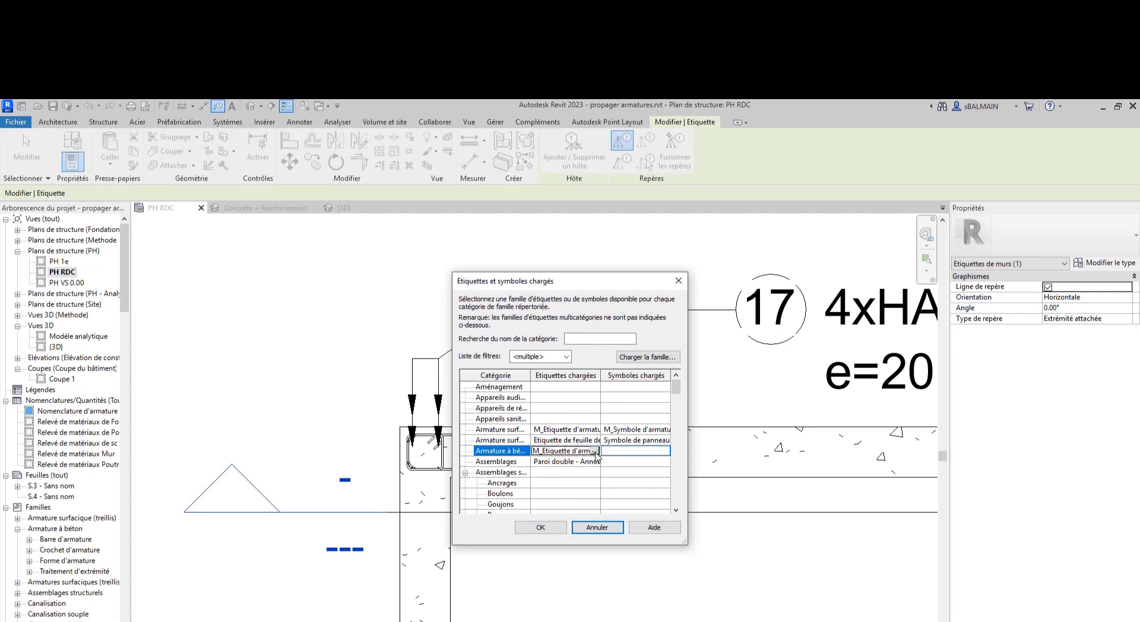
{"action": "left_click", "coordinate": [594, 451]}
{"action": "left_click", "coordinate": [641, 469]}
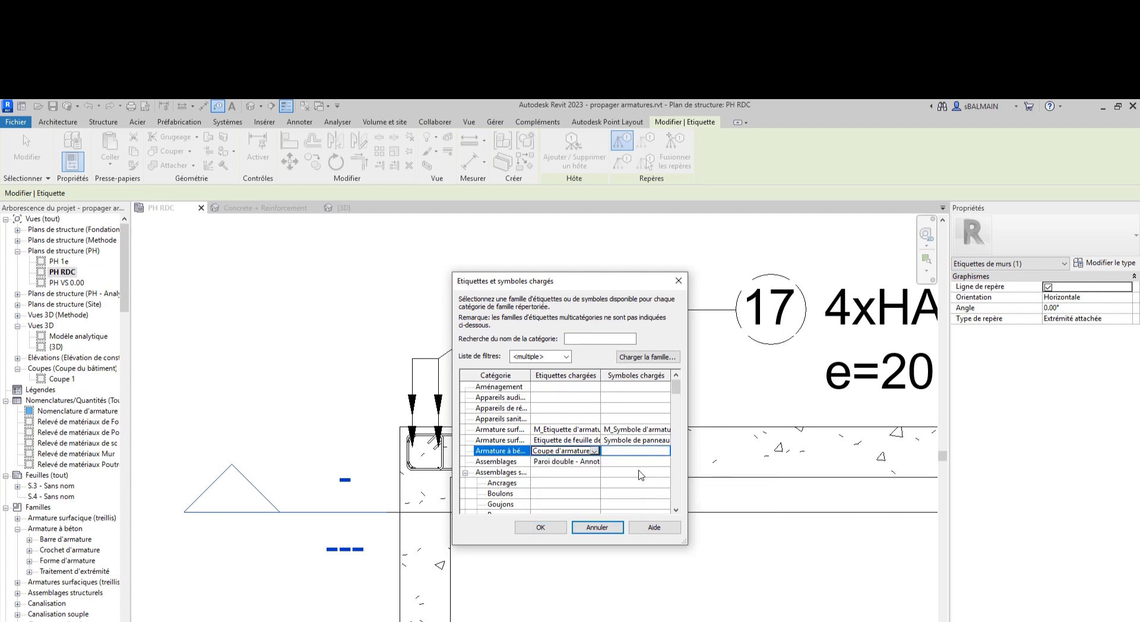
{"action": "left_click", "coordinate": [540, 526]}
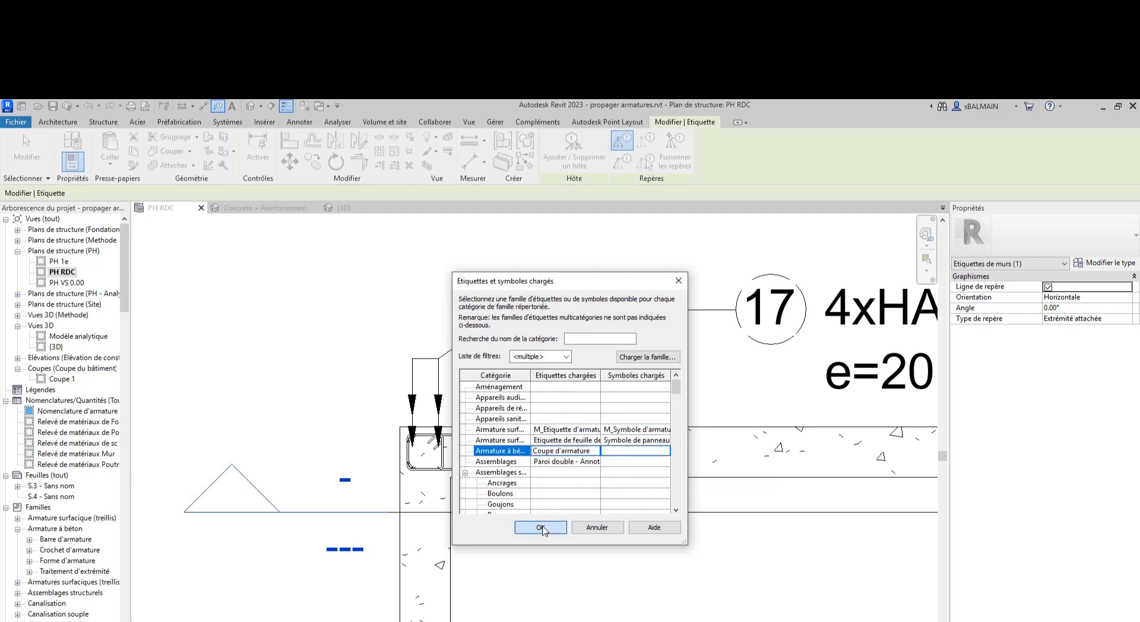
{"action": "left_click", "coordinate": [445, 466]}
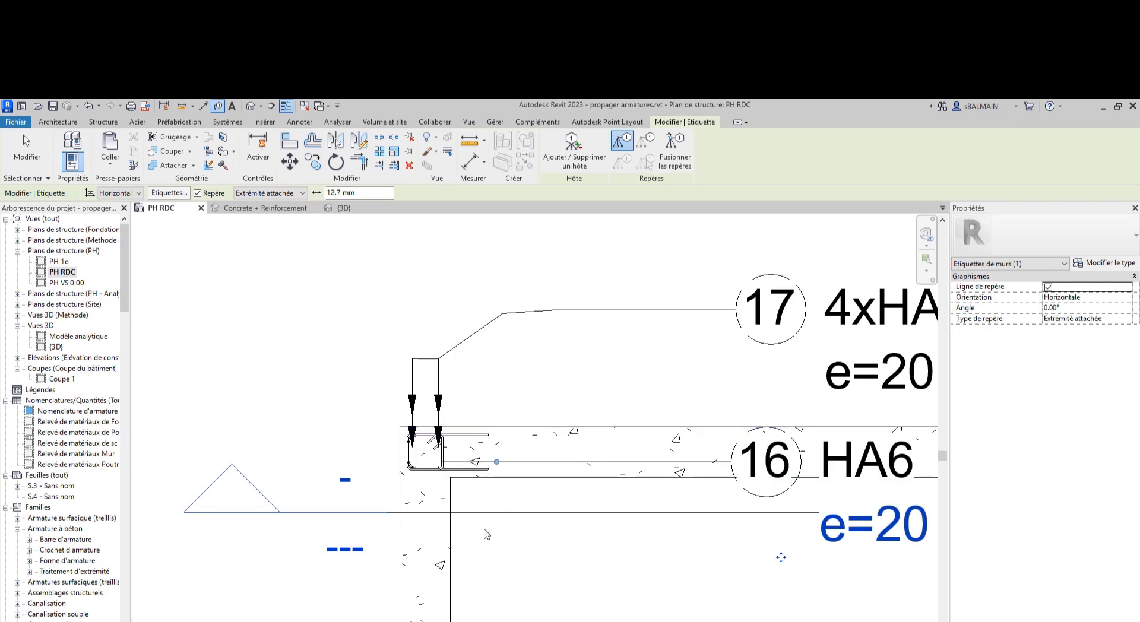
{"action": "key", "text": "Escape"}
{"action": "key", "text": "Escape"}
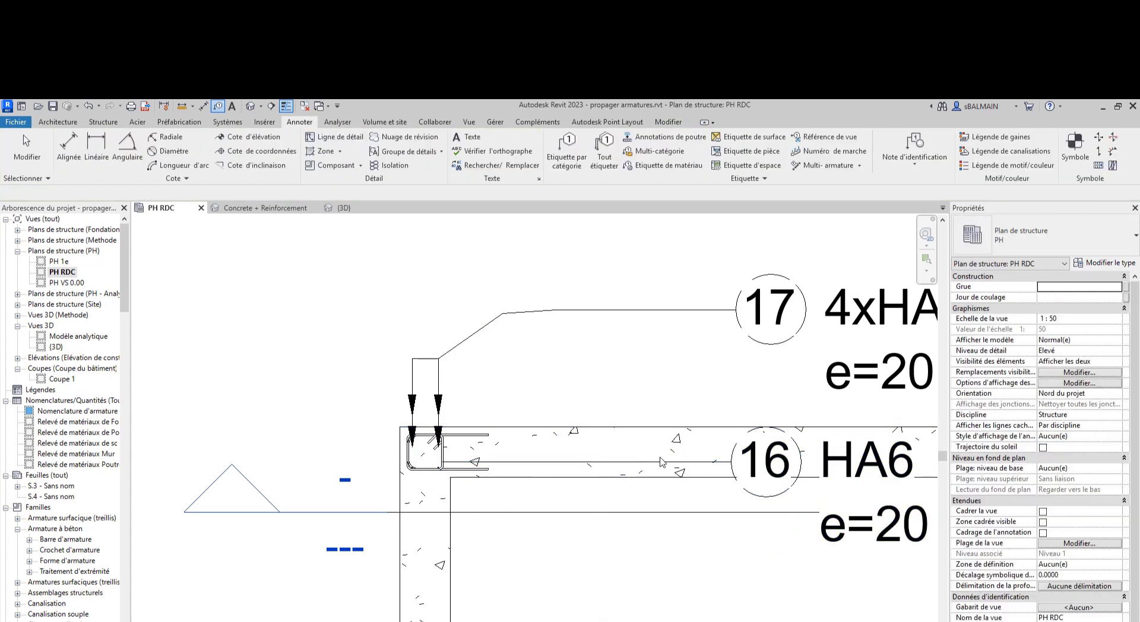
Step: Move the stirrup tag below the wall so its leader slopes down from the corner
{"action": "left_click", "coordinate": [503, 462]}
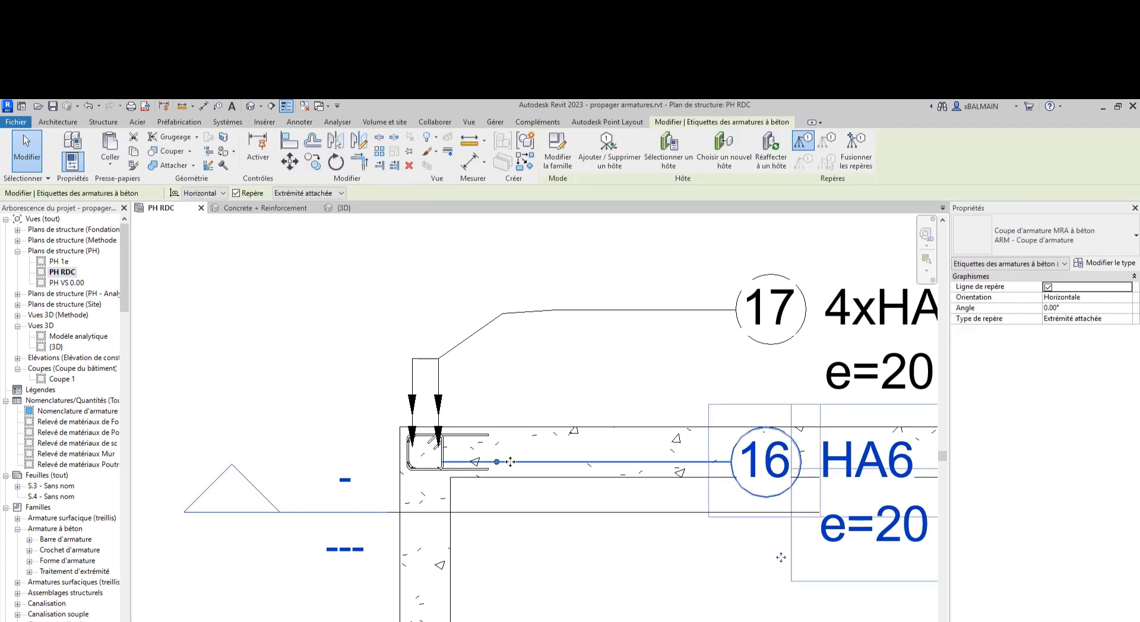
{"action": "left_click_drag", "start_coordinate": [497, 461], "coordinate": [476, 539]}
{"action": "left_click", "coordinate": [745, 618]}
{"action": "middle_click_drag", "start_coordinate": [745, 617], "coordinate": [519, 585]}
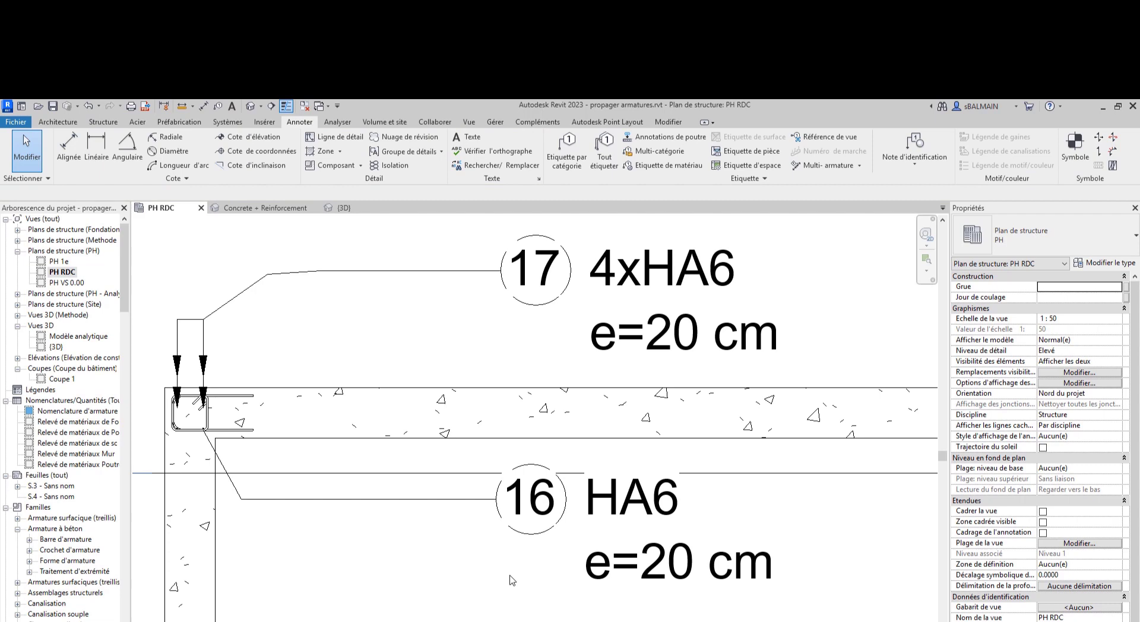
Step: Select the dimension within the vertical bars' multi-rebar annotation and shift its upper arrowheads slightly away from the wall
{"action": "left_click", "coordinate": [469, 503]}
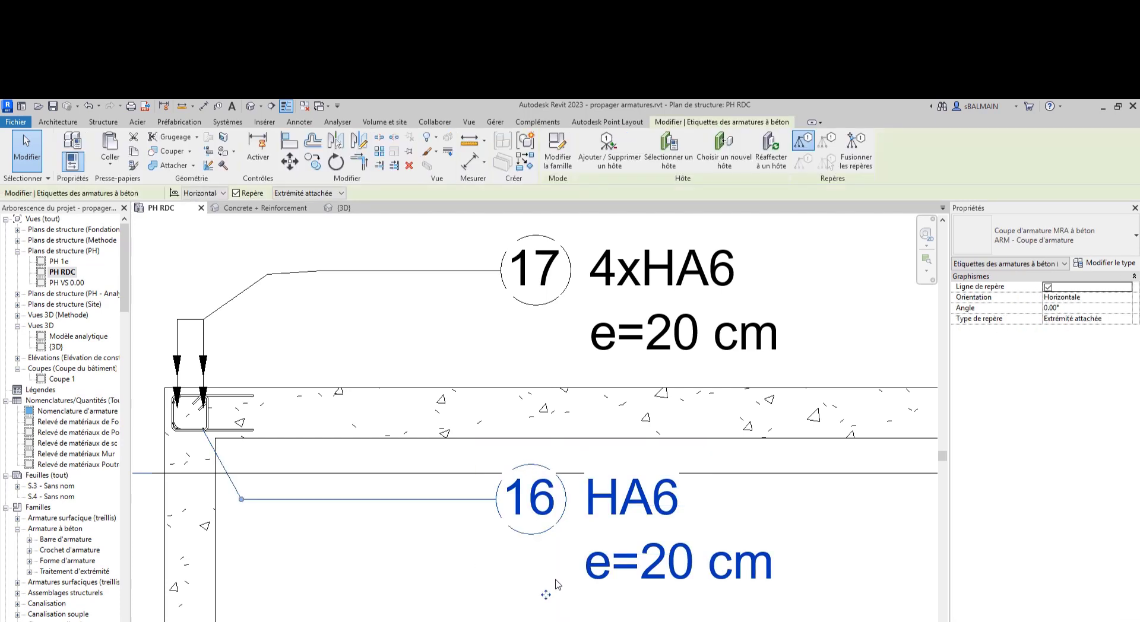
{"action": "left_click", "coordinate": [474, 349]}
{"action": "left_click", "coordinate": [495, 256]}
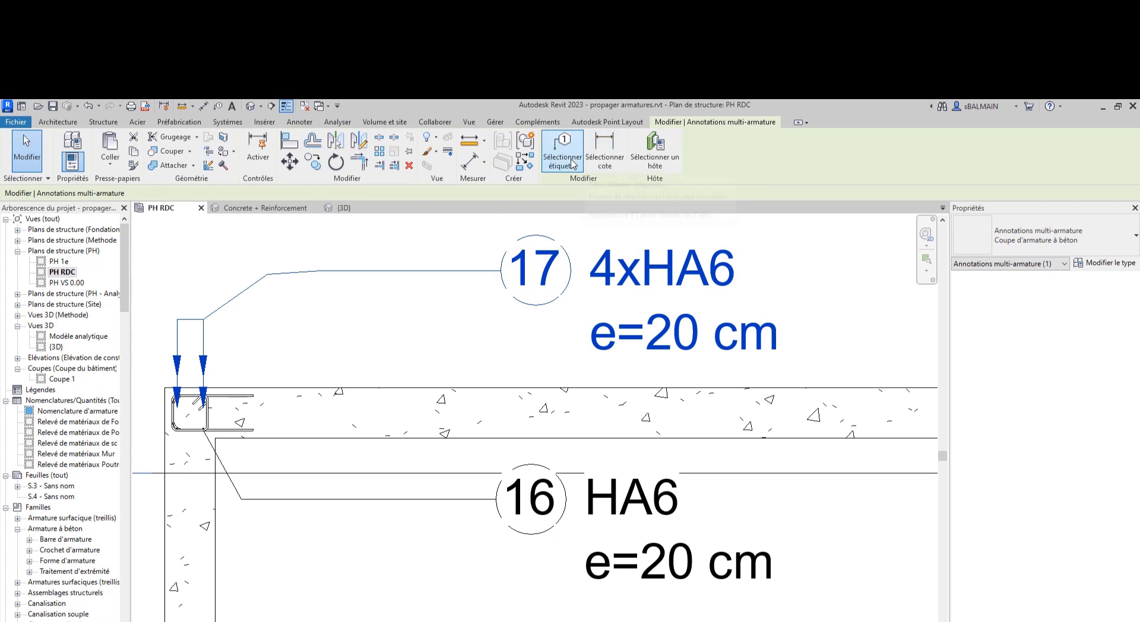
{"action": "left_click", "coordinate": [606, 160]}
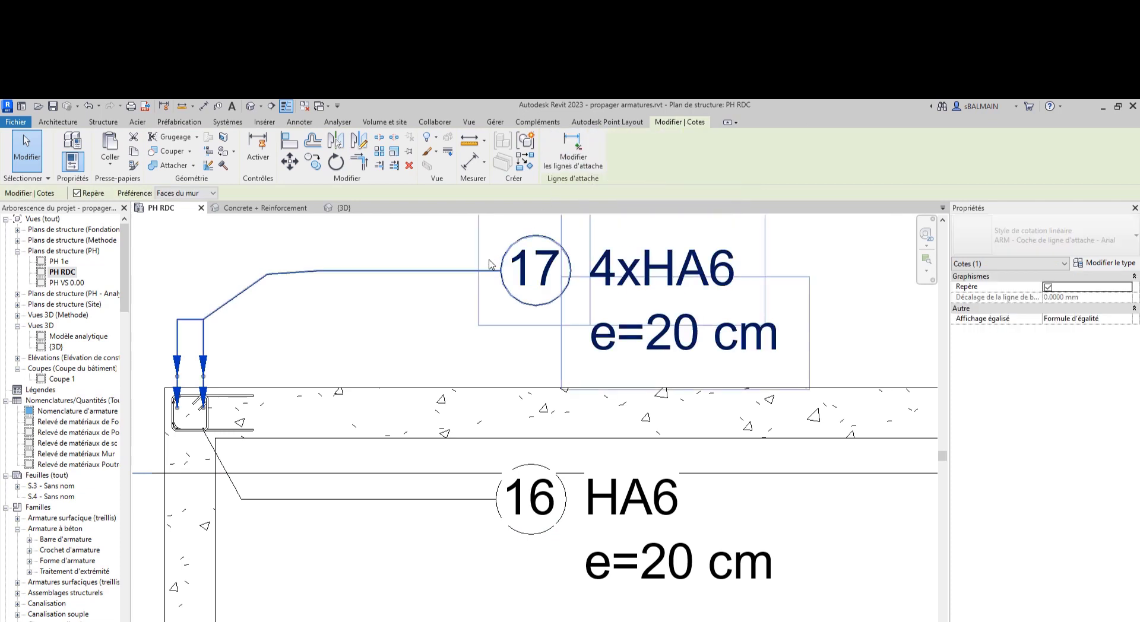
{"action": "left_click_drag", "start_coordinate": [203, 377], "coordinate": [177, 361]}
{"action": "left_click", "coordinate": [563, 169]}
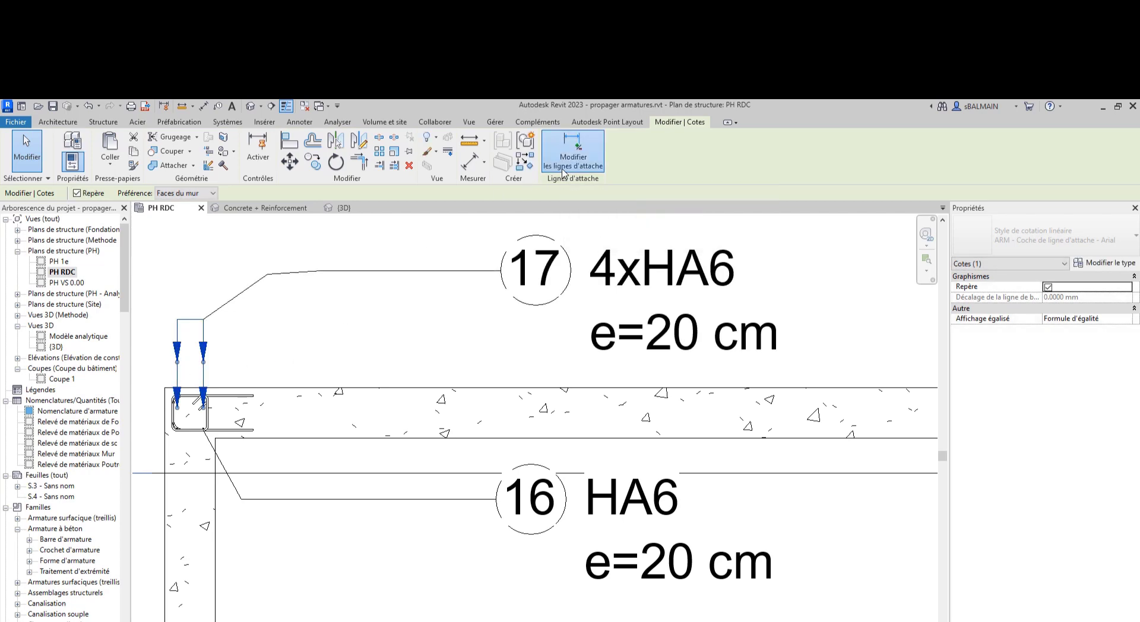
{"action": "left_click", "coordinate": [273, 336]}
{"action": "left_click", "coordinate": [558, 301]}
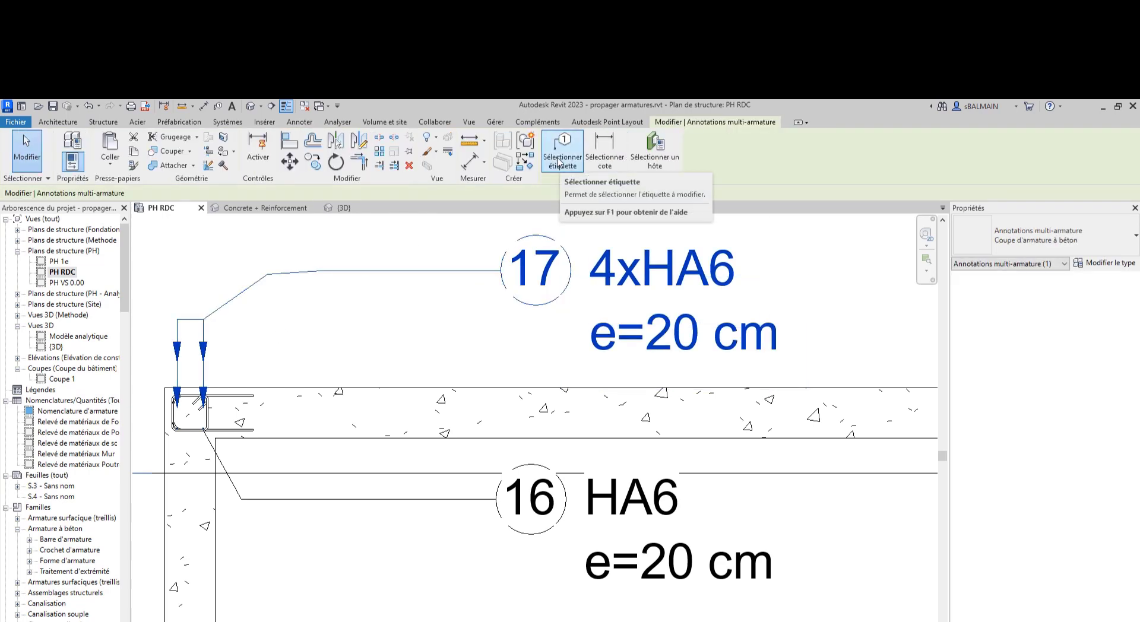
{"action": "left_click", "coordinate": [504, 611]}
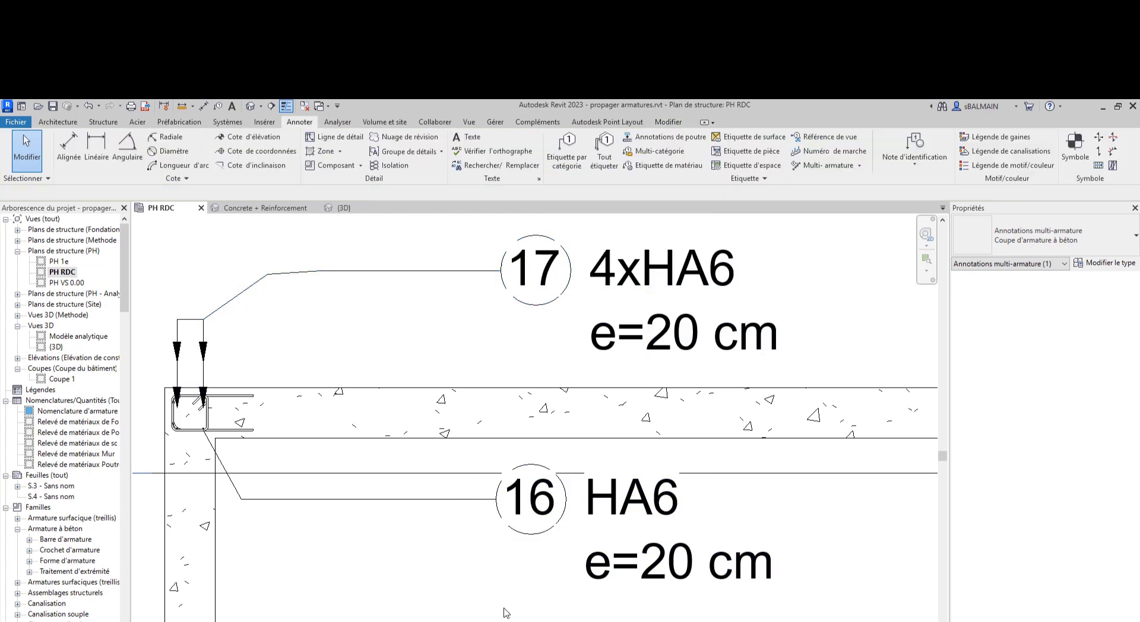
Step: Displace the wall corner's U-bars horizontally in the plan view so their bend sits outside the wall end
{"action": "scroll", "coordinate": [503, 611], "scroll_direction": "down", "scroll_amount": 2}
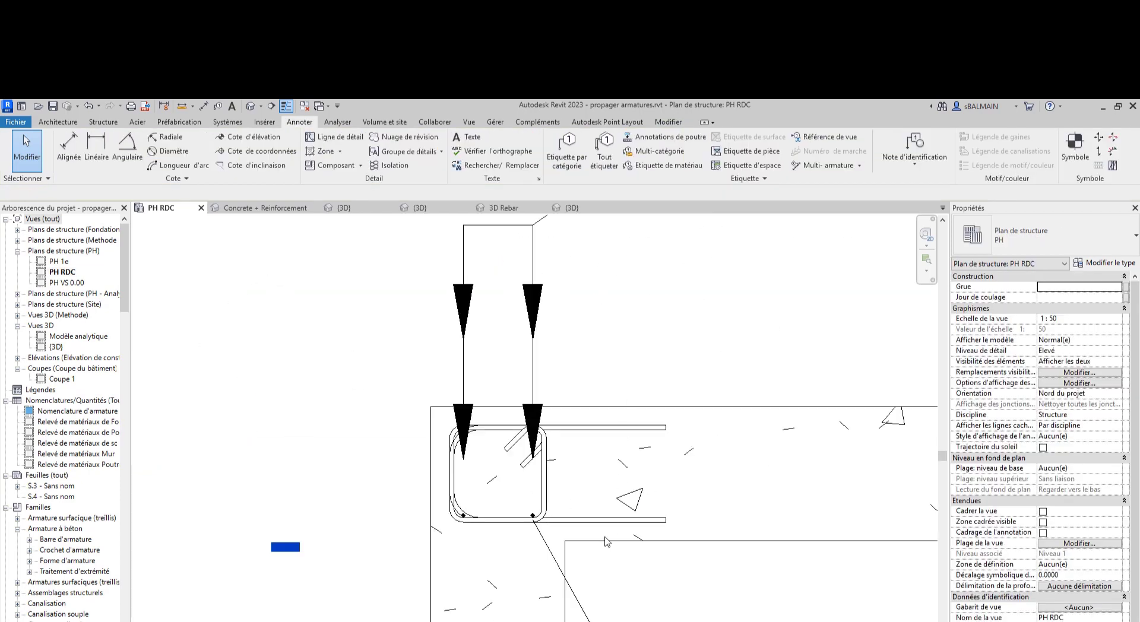
{"action": "left_click", "coordinate": [628, 428]}
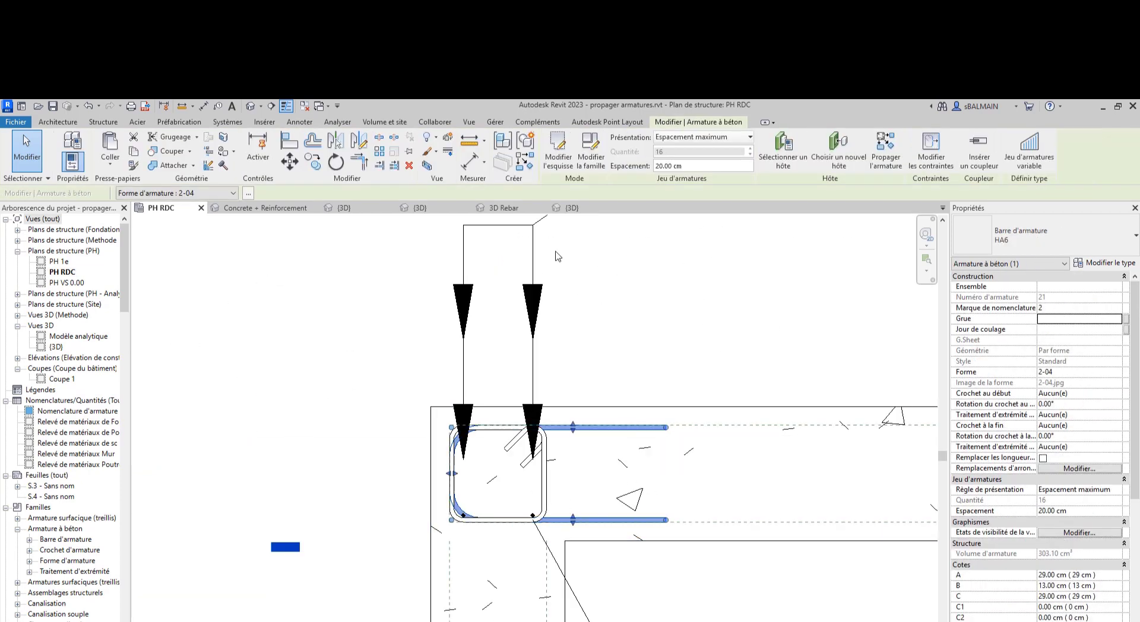
{"action": "left_click", "coordinate": [448, 138]}
{"action": "left_click_drag", "start_coordinate": [590, 473], "coordinate": [413, 472]}
{"action": "left_click", "coordinate": [409, 391]}
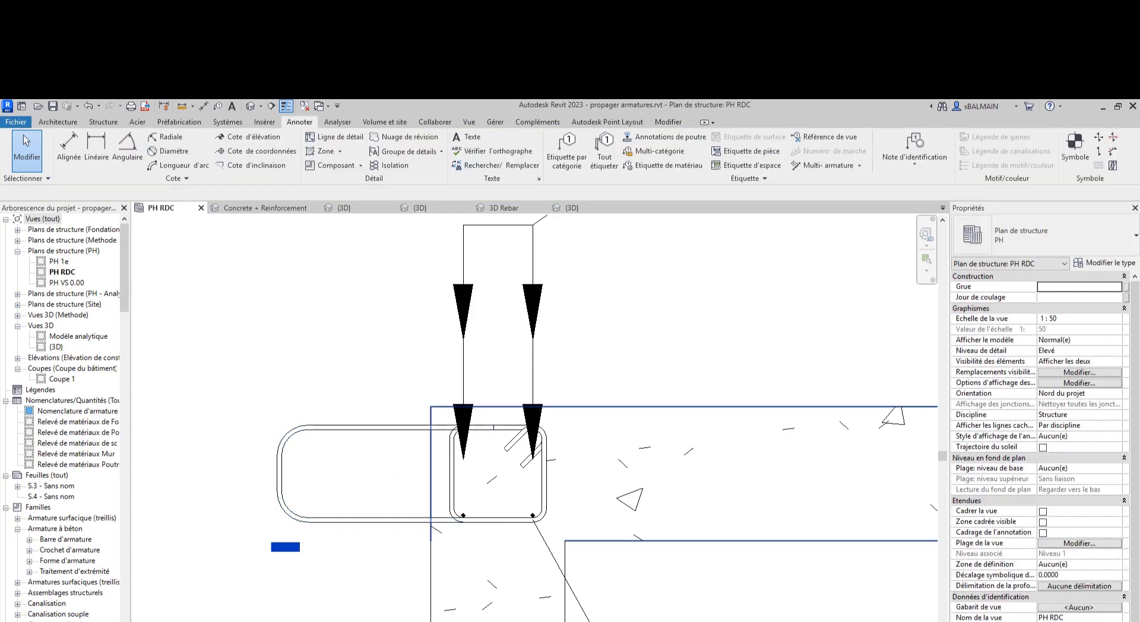
Step: Tag the displaced U-bars by category with a horizontal tag and an attached-end leader
{"action": "left_click", "coordinate": [564, 161]}
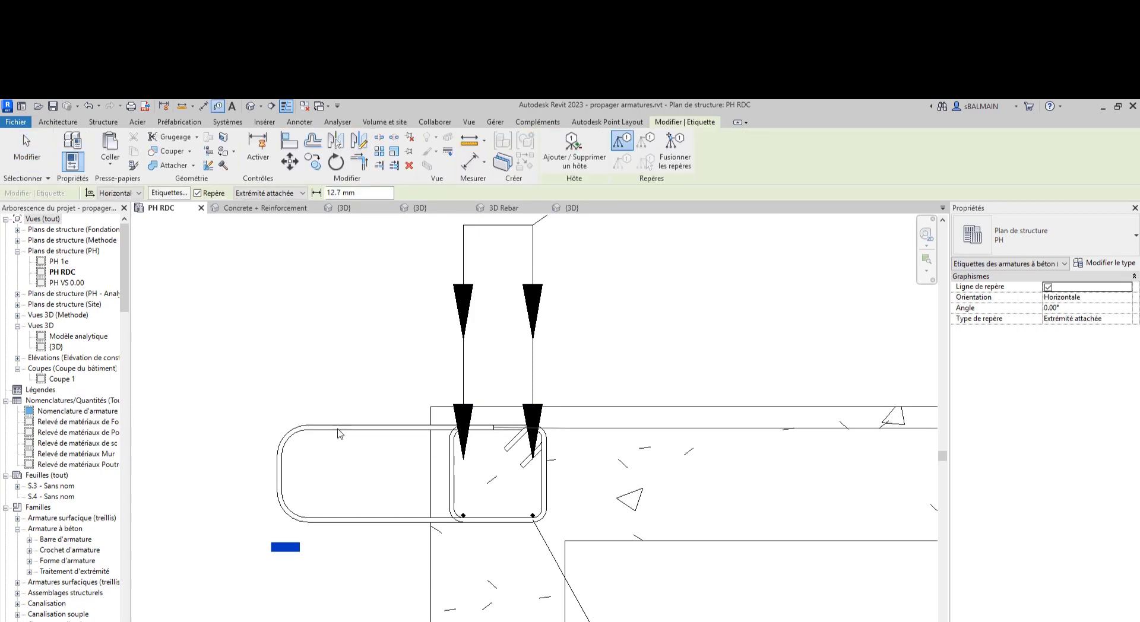
{"action": "scroll", "coordinate": [341, 427], "scroll_direction": "down", "scroll_amount": 3}
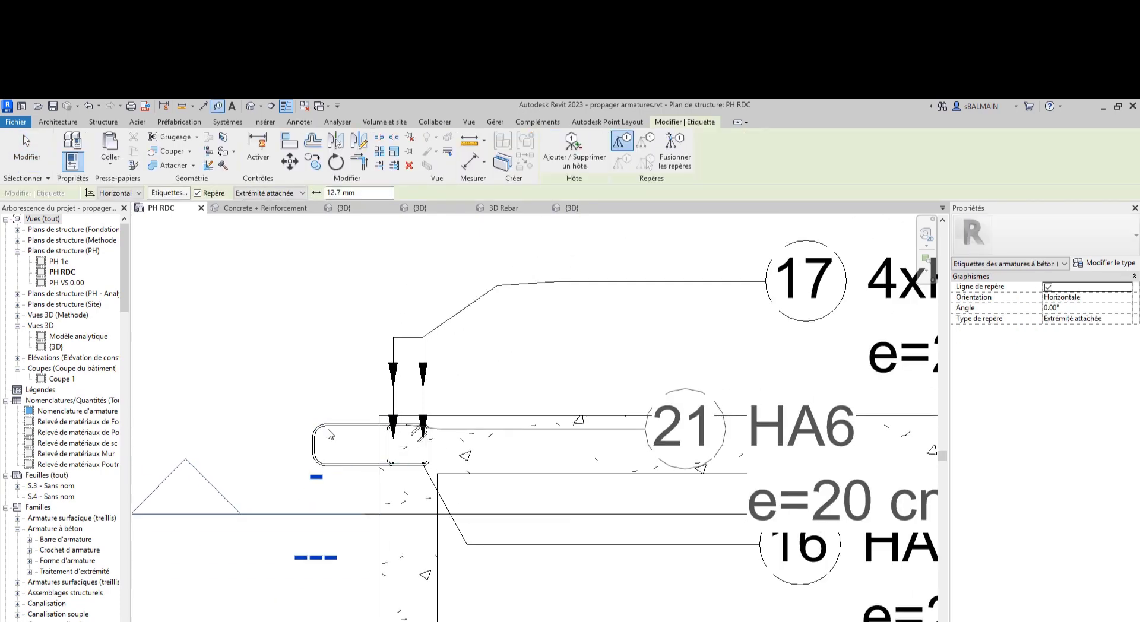
{"action": "left_click", "coordinate": [333, 465]}
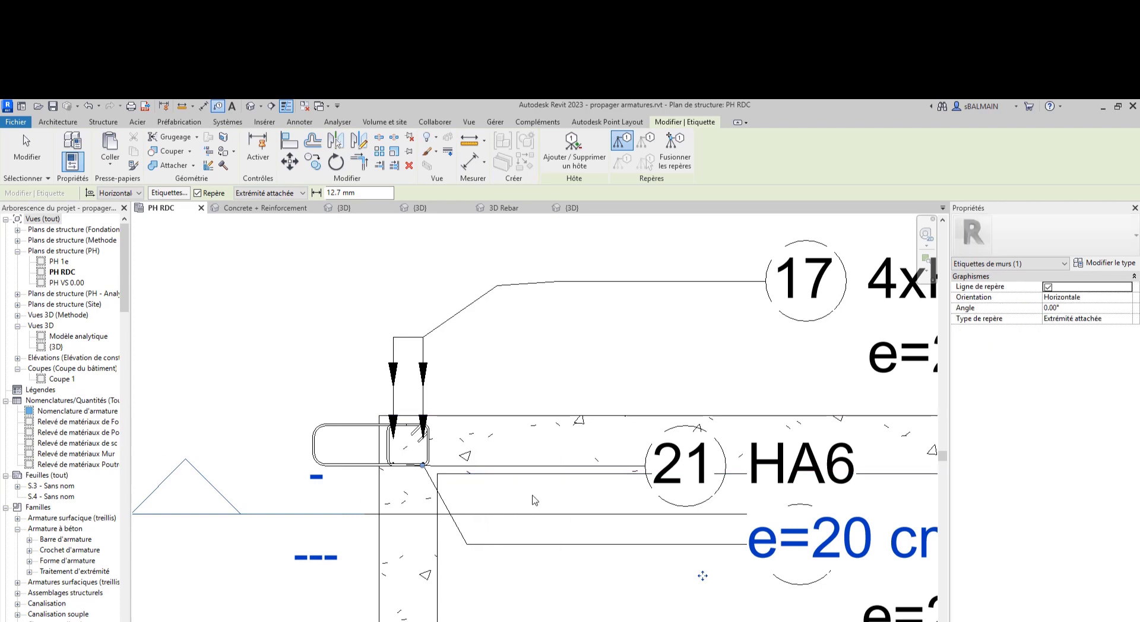
{"action": "key", "text": "Escape"}
{"action": "key", "text": "Escape"}
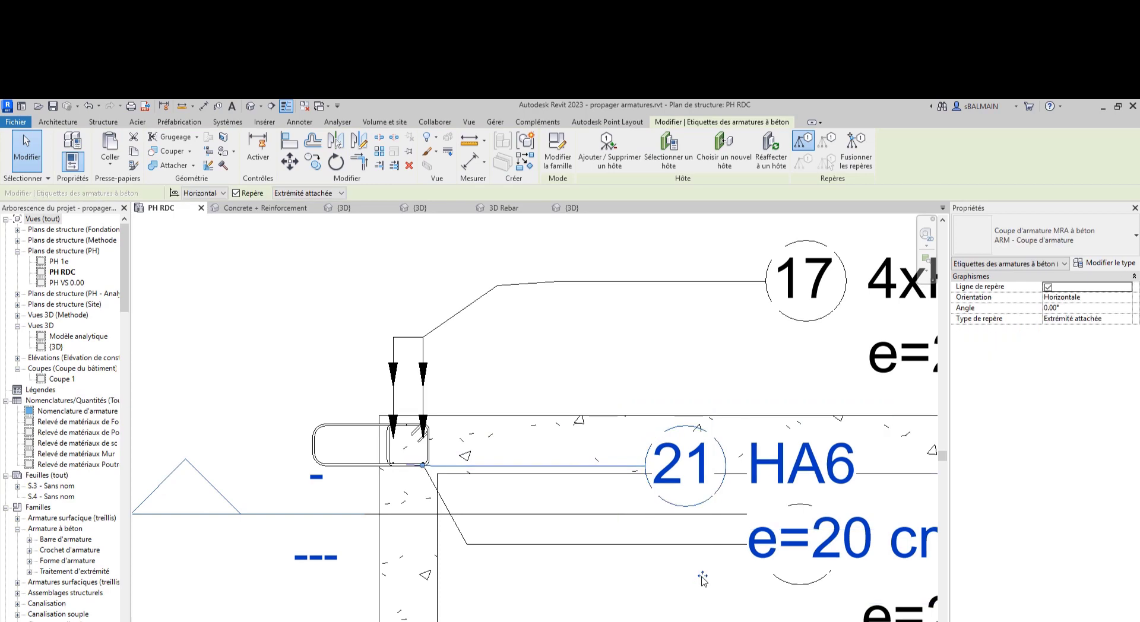
Step: Move the U-bars' tag below the stirrup tag so the two labels no longer overlap
{"action": "key", "text": "ctrl+z"}
{"action": "scroll", "coordinate": [668, 592], "scroll_direction": "down", "scroll_amount": 2}
{"action": "middle_click_drag", "start_coordinate": [646, 593], "coordinate": [627, 420]}
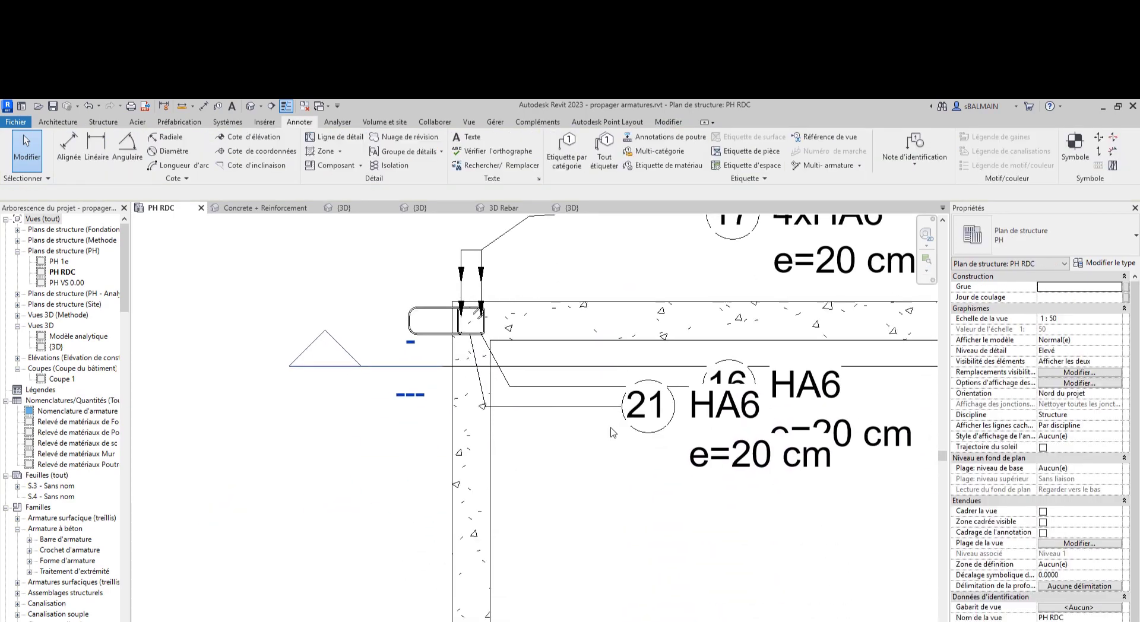
{"action": "left_click", "coordinate": [579, 407]}
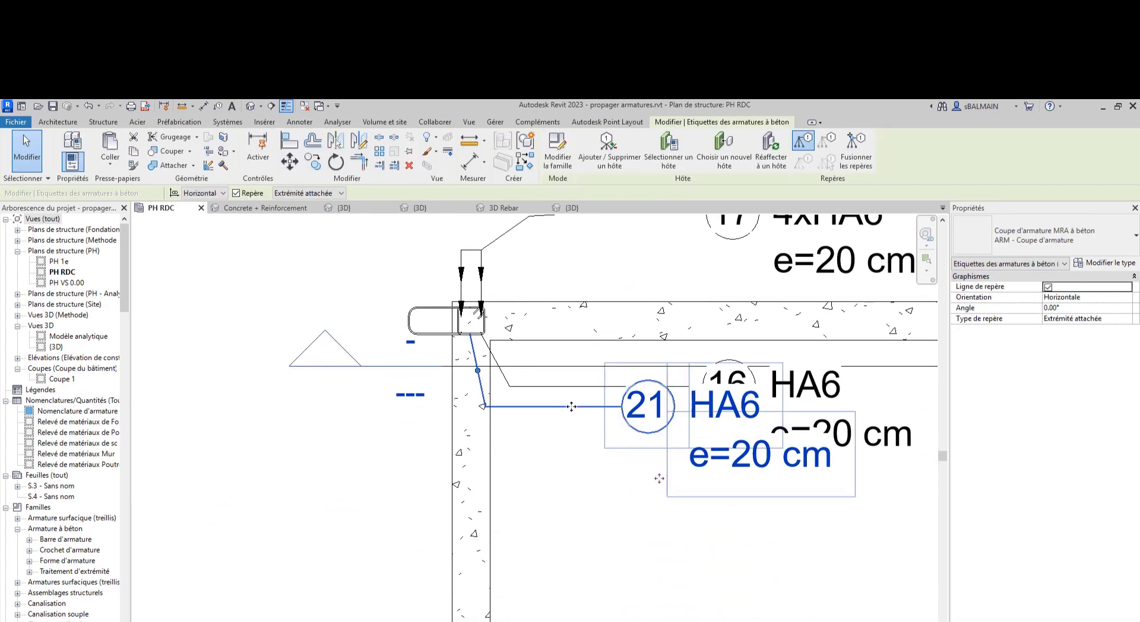
{"action": "left_click_drag", "start_coordinate": [571, 406], "coordinate": [644, 529]}
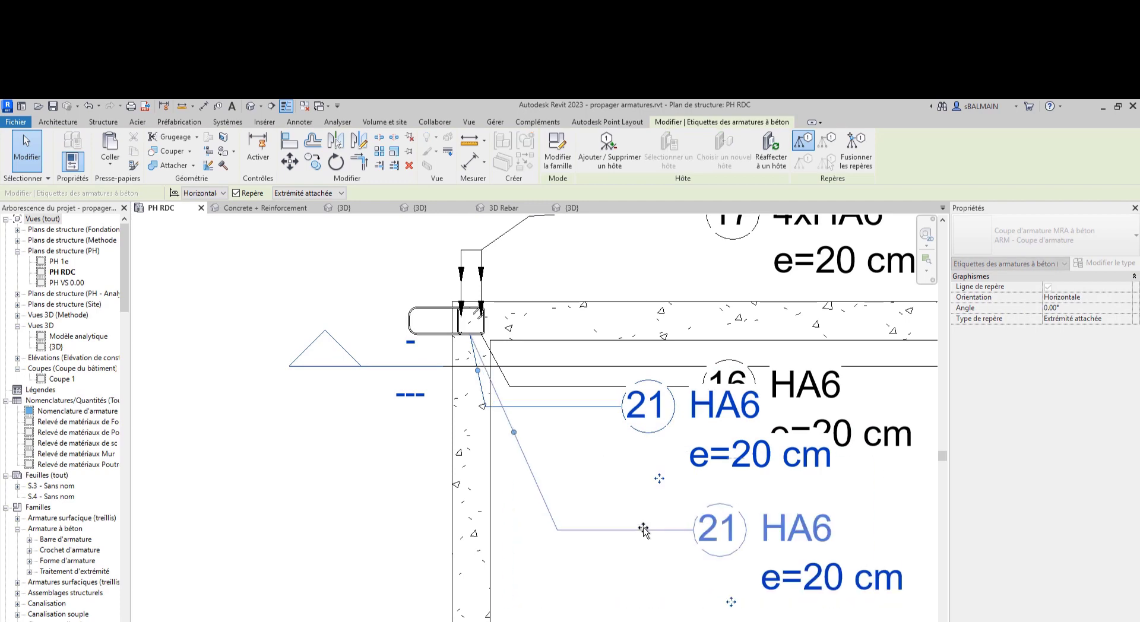
{"action": "left_click", "coordinate": [598, 608]}
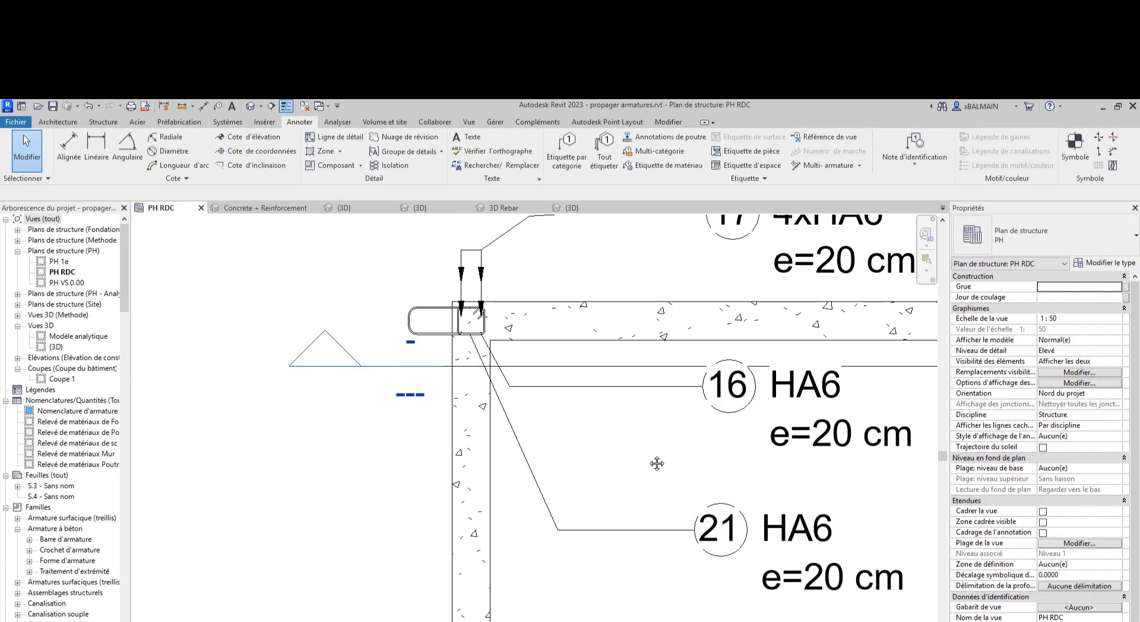
{"action": "middle_click_drag", "start_coordinate": [656, 463], "coordinate": [661, 509]}
{"action": "scroll", "coordinate": [396, 334], "scroll_direction": "up", "scroll_amount": 3}
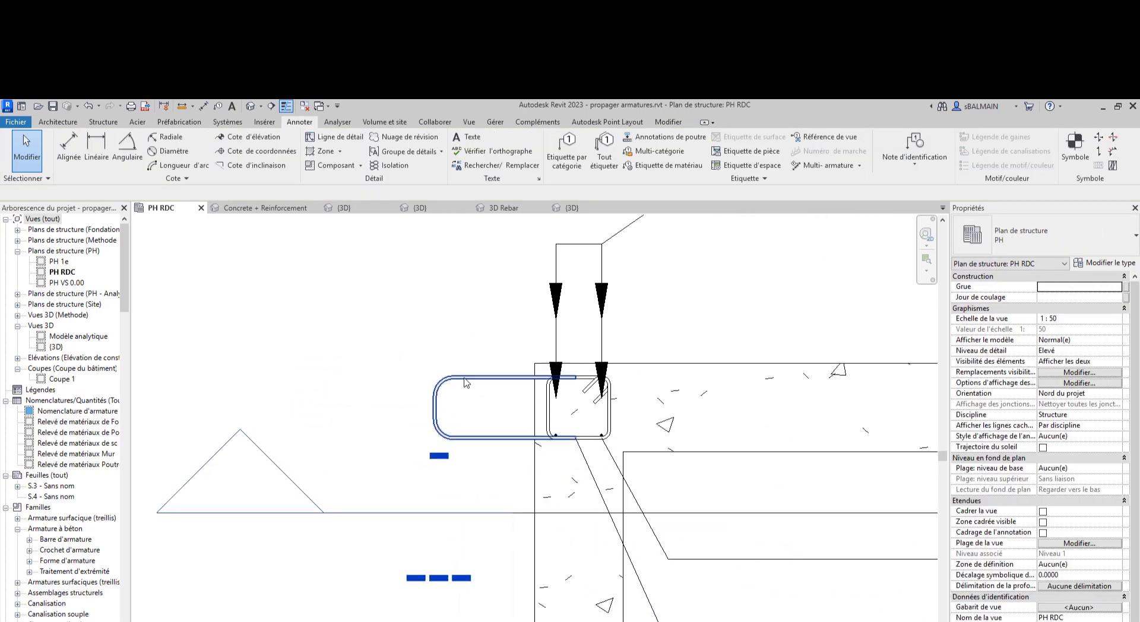
{"action": "left_click", "coordinate": [428, 355]}
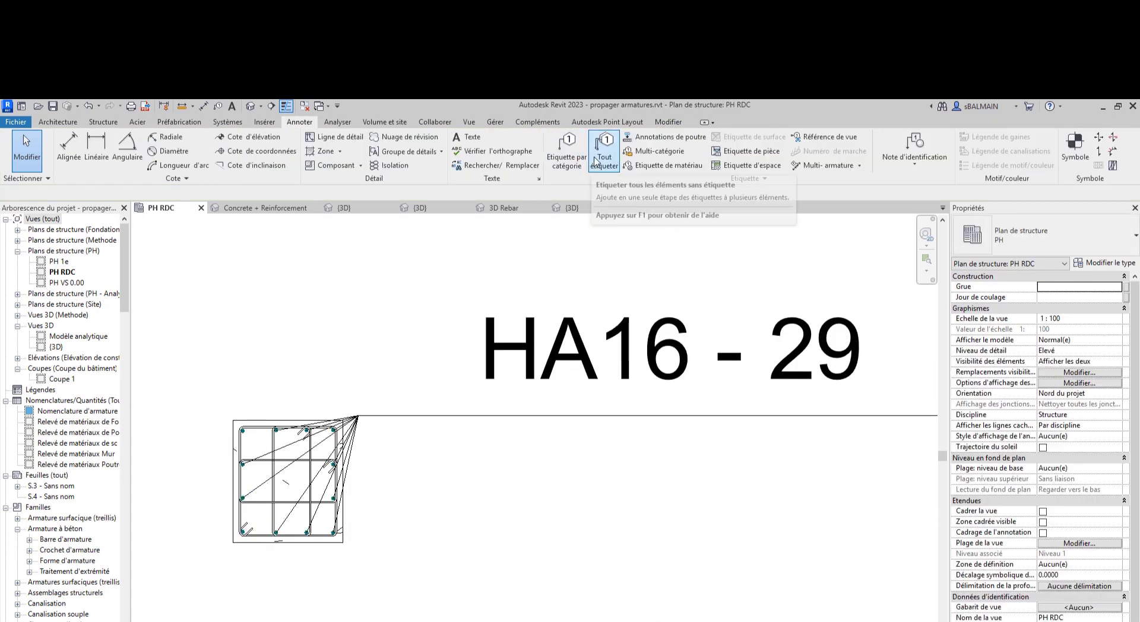
Step: Merge the leaders of the HA16 tag on the column's vertical bars
{"action": "left_click", "coordinate": [514, 392]}
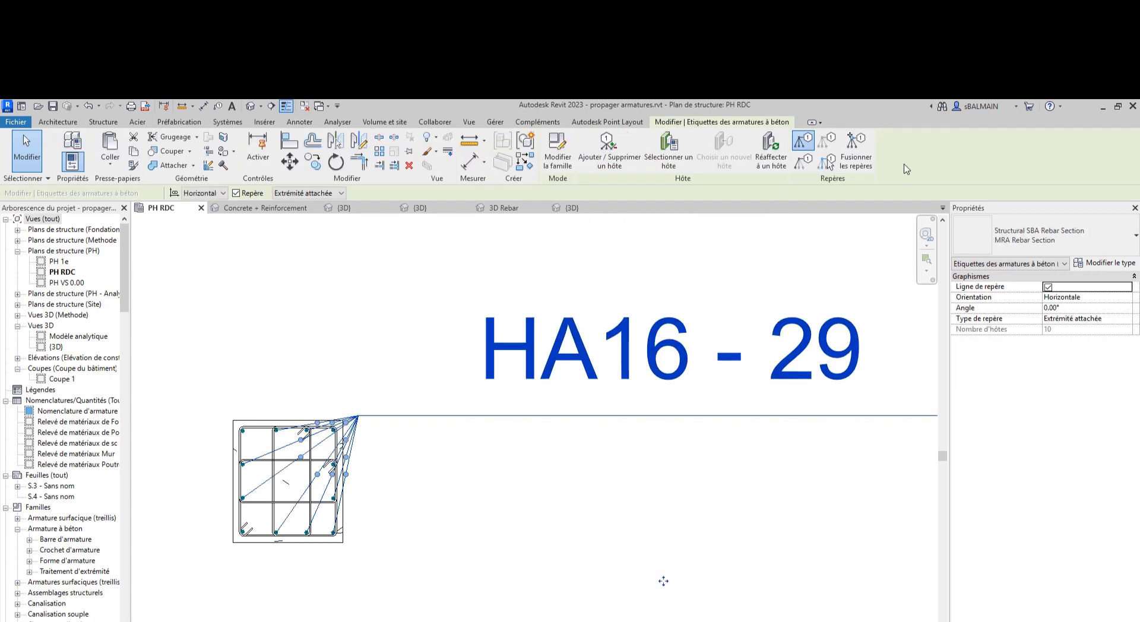
{"action": "left_click", "coordinate": [868, 160]}
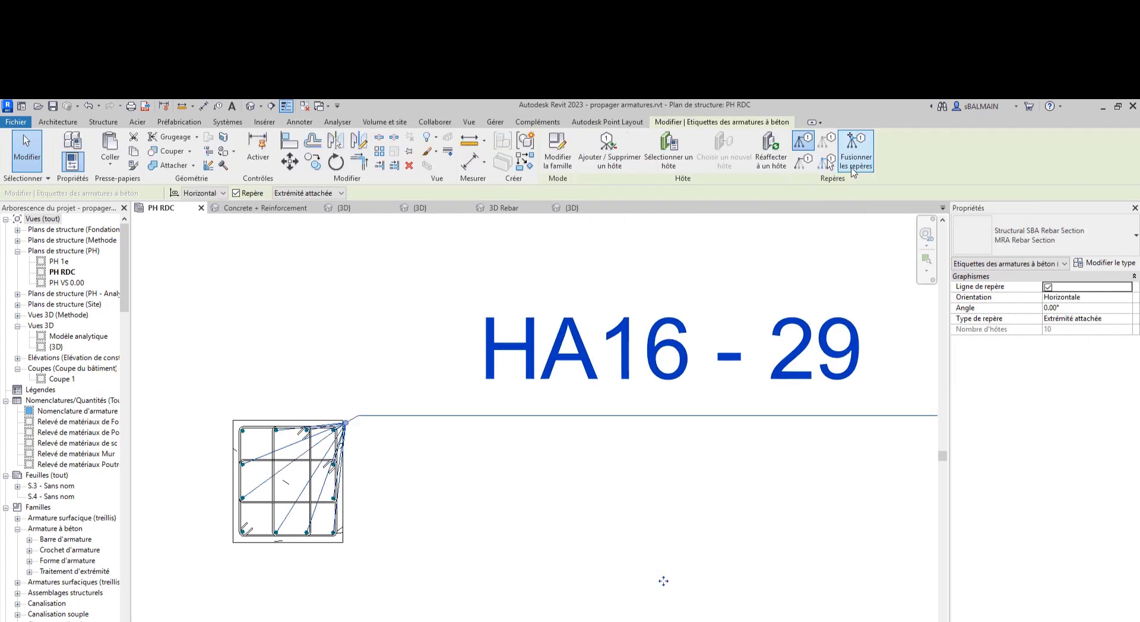
Step: Move the HA16 tag's merged leader point above the column and set all of its leaders to display
{"action": "left_click_drag", "start_coordinate": [347, 425], "coordinate": [273, 368]}
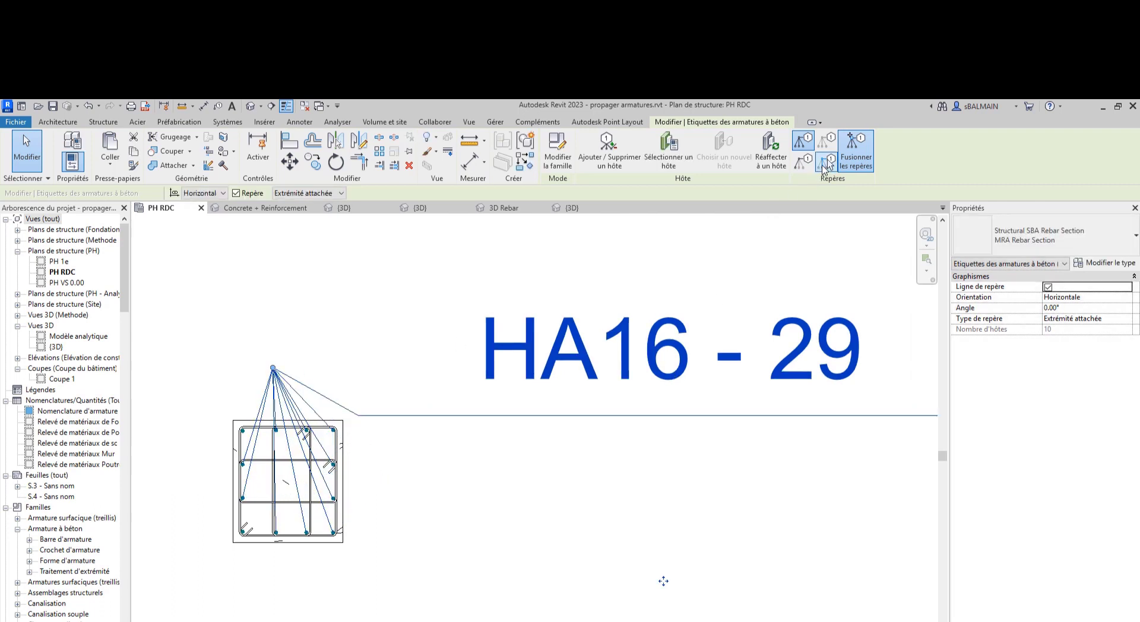
{"action": "left_click", "coordinate": [824, 162]}
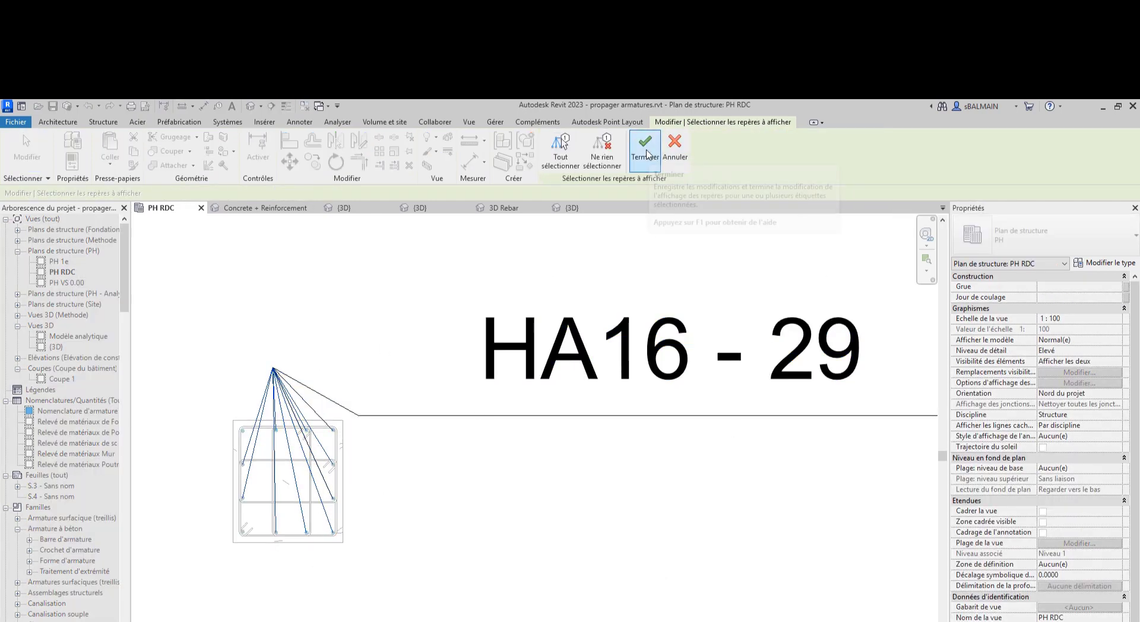
{"action": "left_click", "coordinate": [561, 159]}
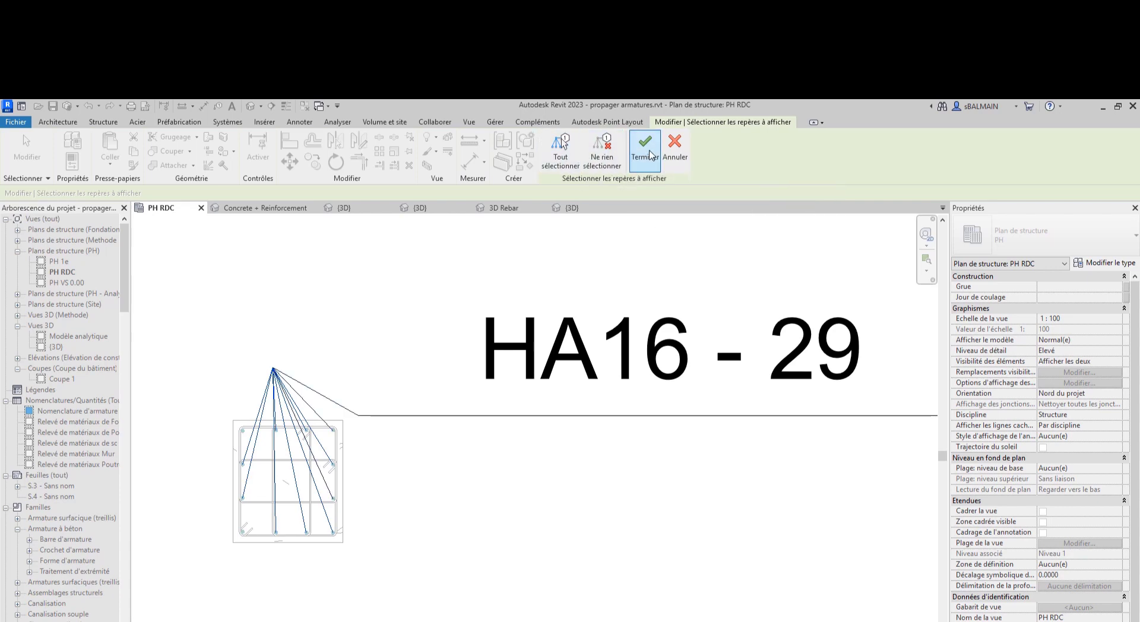
{"action": "left_click", "coordinate": [645, 149]}
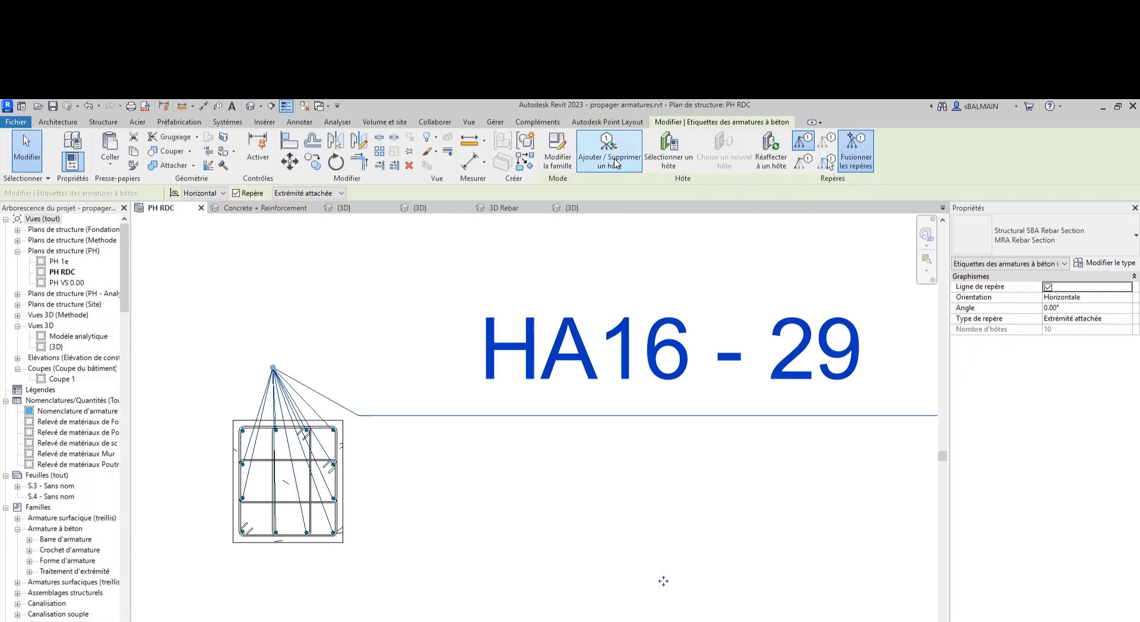
Step: Add the column's top-left and bottom-left corner bars as hosts of the HA16 tag and move its merged leader point to the column's right side
{"action": "left_click", "coordinate": [616, 164]}
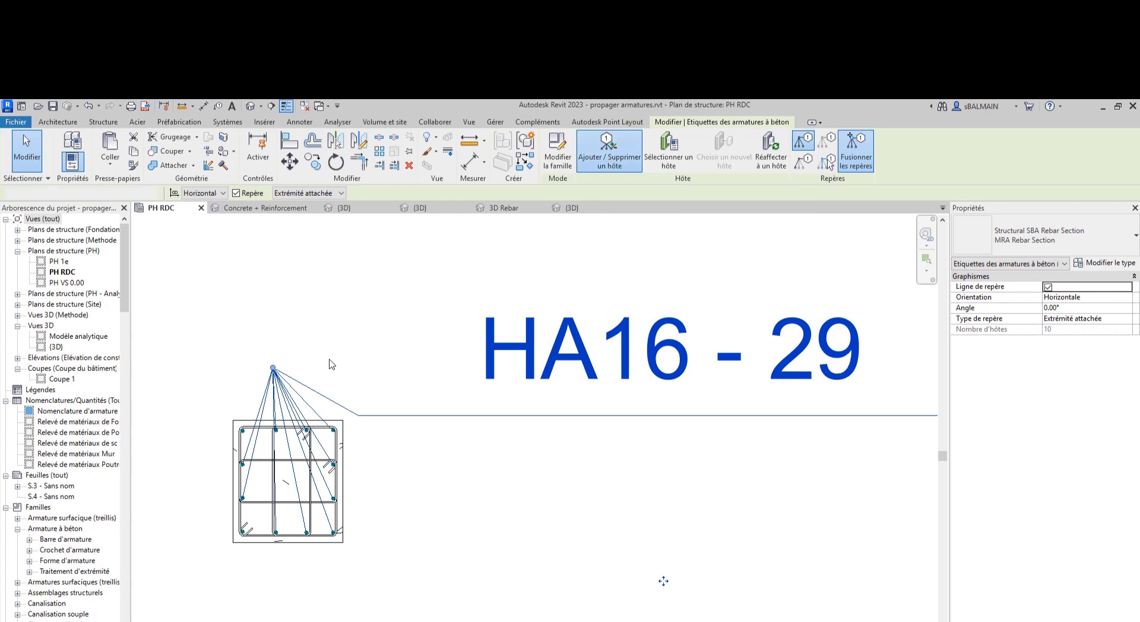
{"action": "left_click", "coordinate": [245, 437]}
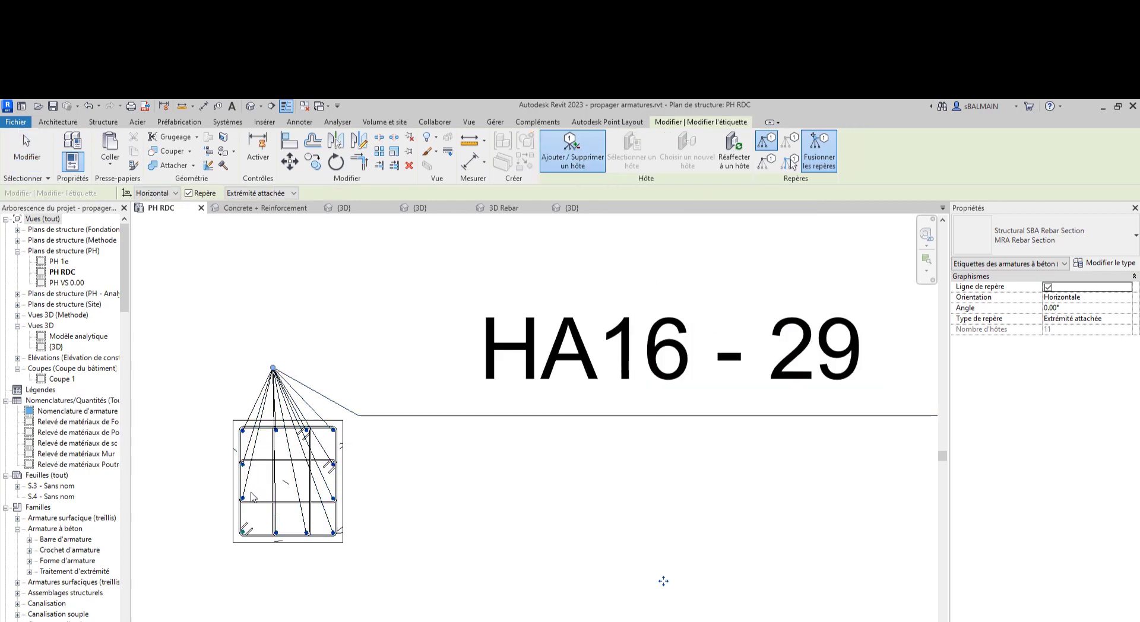
{"action": "left_click", "coordinate": [262, 502]}
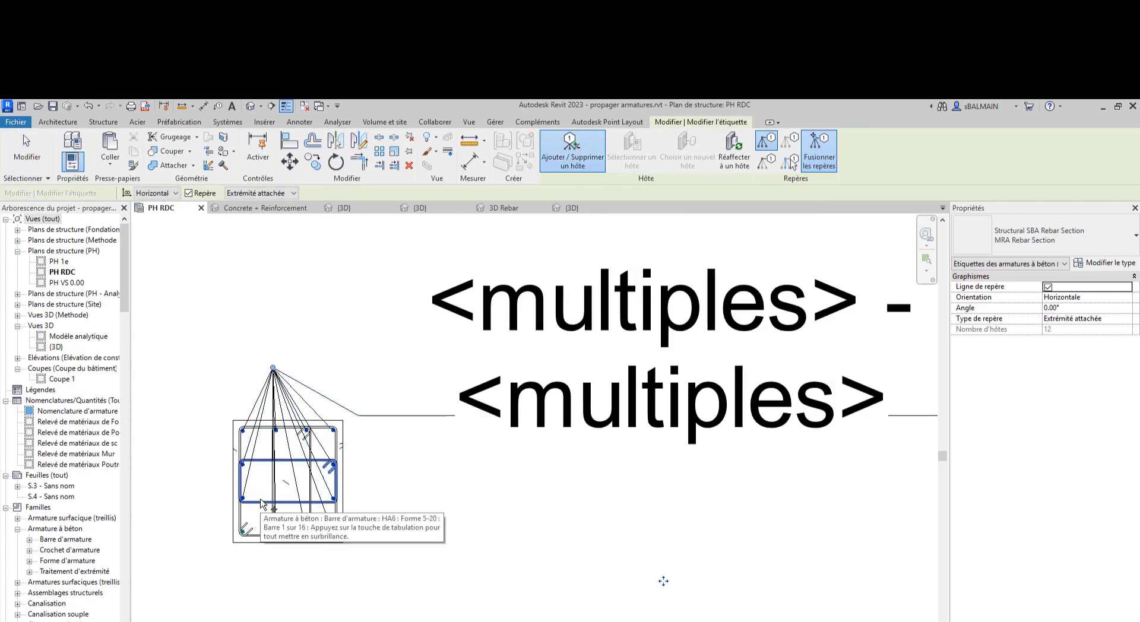
{"action": "left_click", "coordinate": [261, 503]}
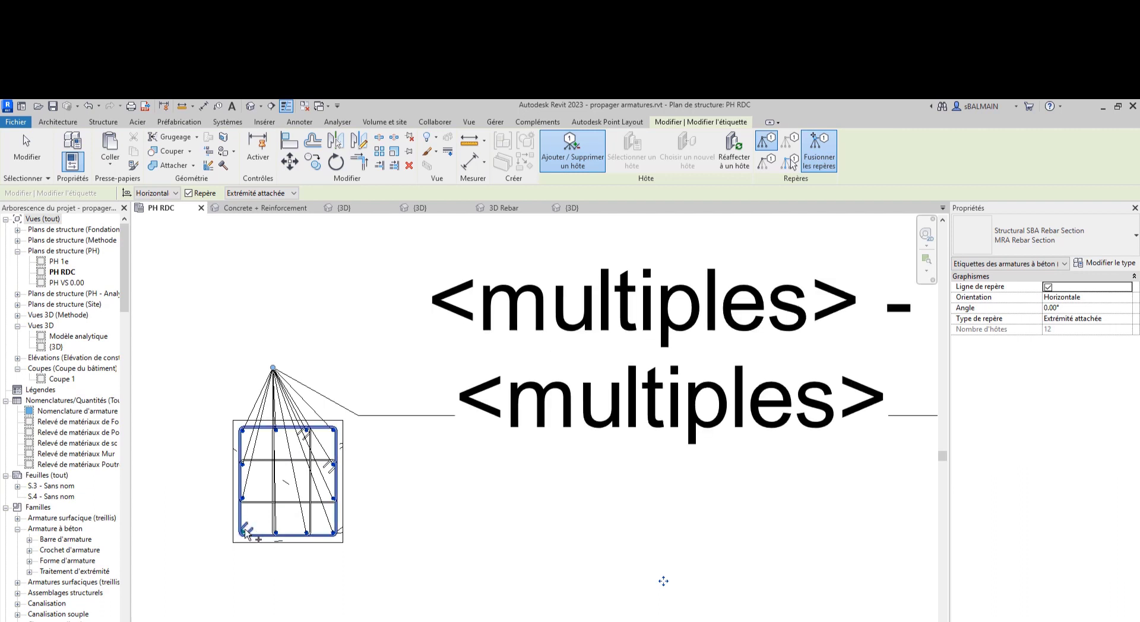
{"action": "left_click", "coordinate": [245, 533]}
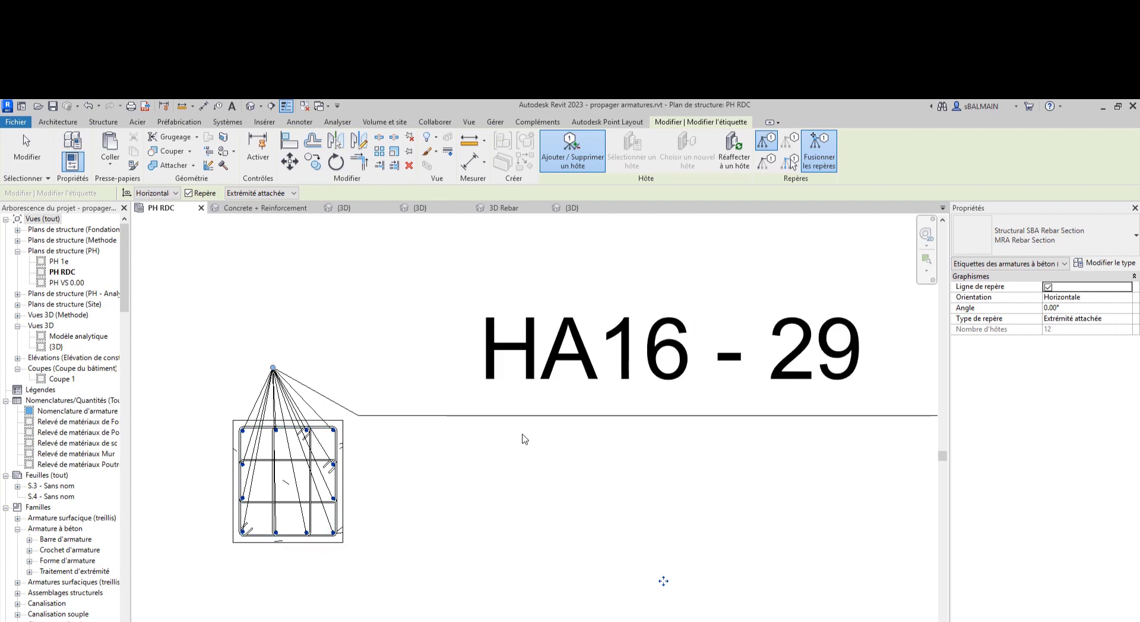
{"action": "left_click_drag", "start_coordinate": [273, 368], "coordinate": [359, 473]}
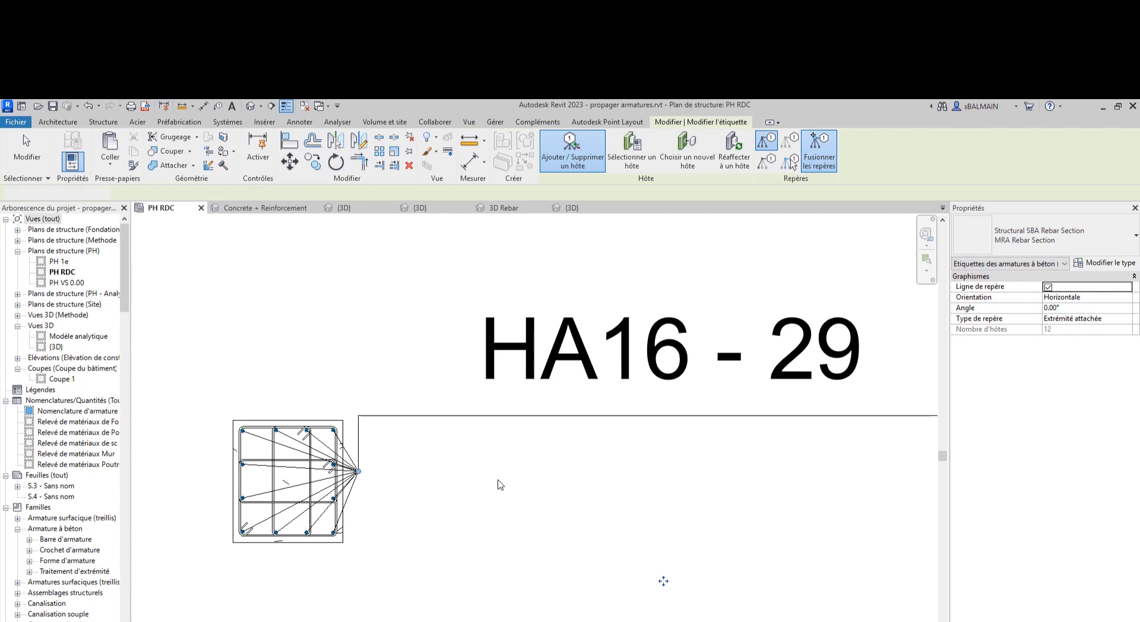
{"action": "scroll", "coordinate": [498, 482], "scroll_direction": "down", "scroll_amount": 2}
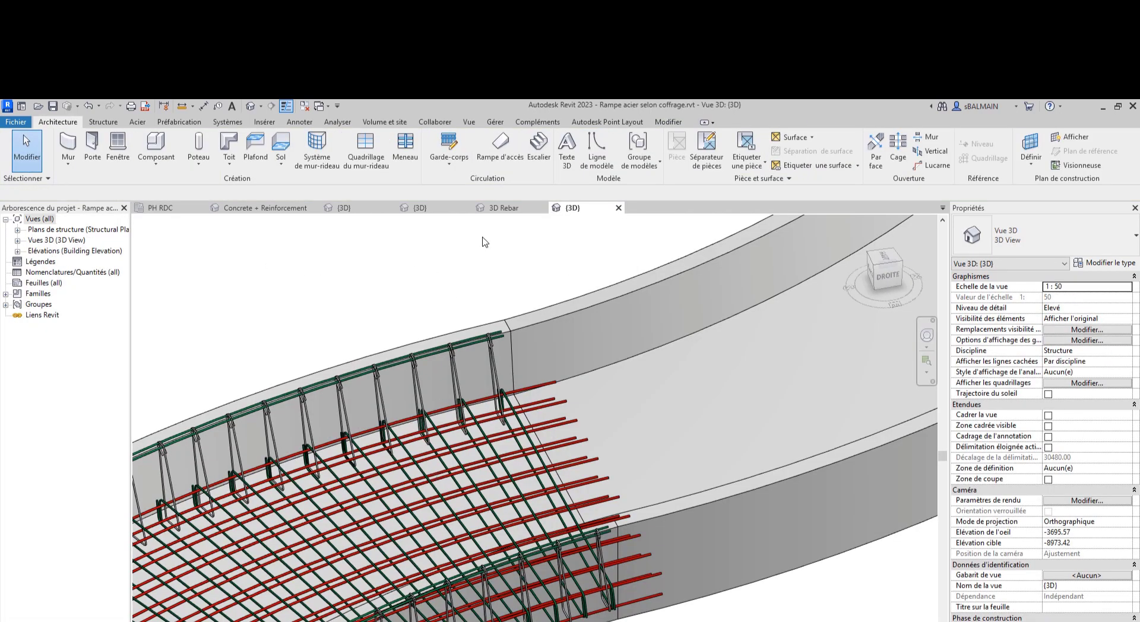
Step: Propagate two of the ramp slab's crossing rebar sets by face, from the reinforced slab's top face to the adjoining segment's top face
{"action": "middle_click_drag", "start_coordinate": [613, 457], "coordinate": [609, 400]}
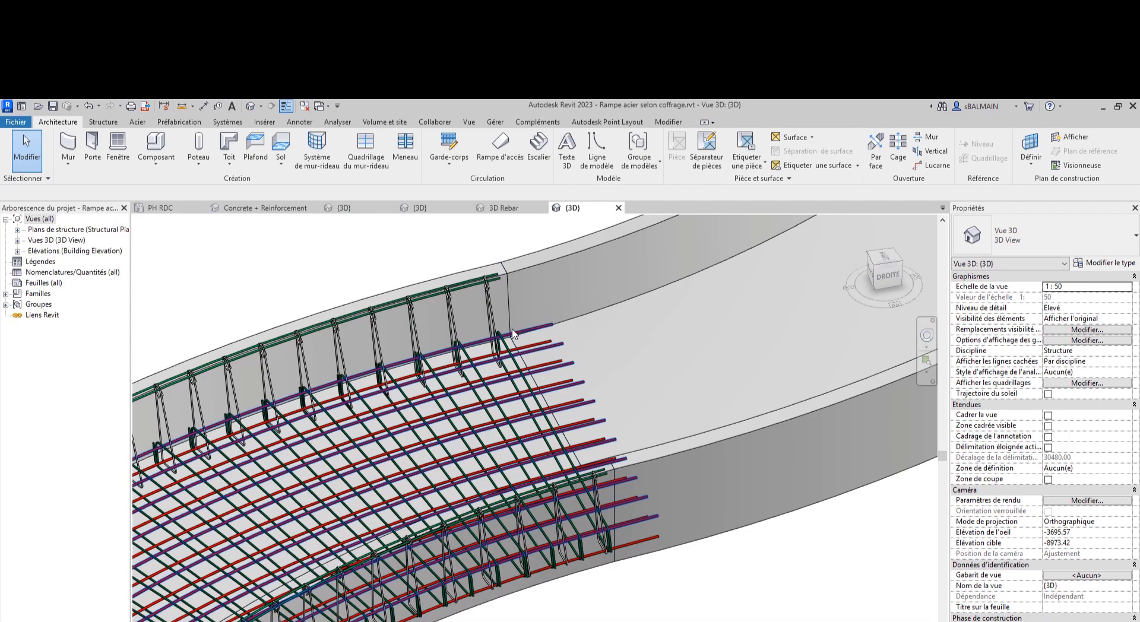
{"action": "left_click", "coordinate": [510, 338]}
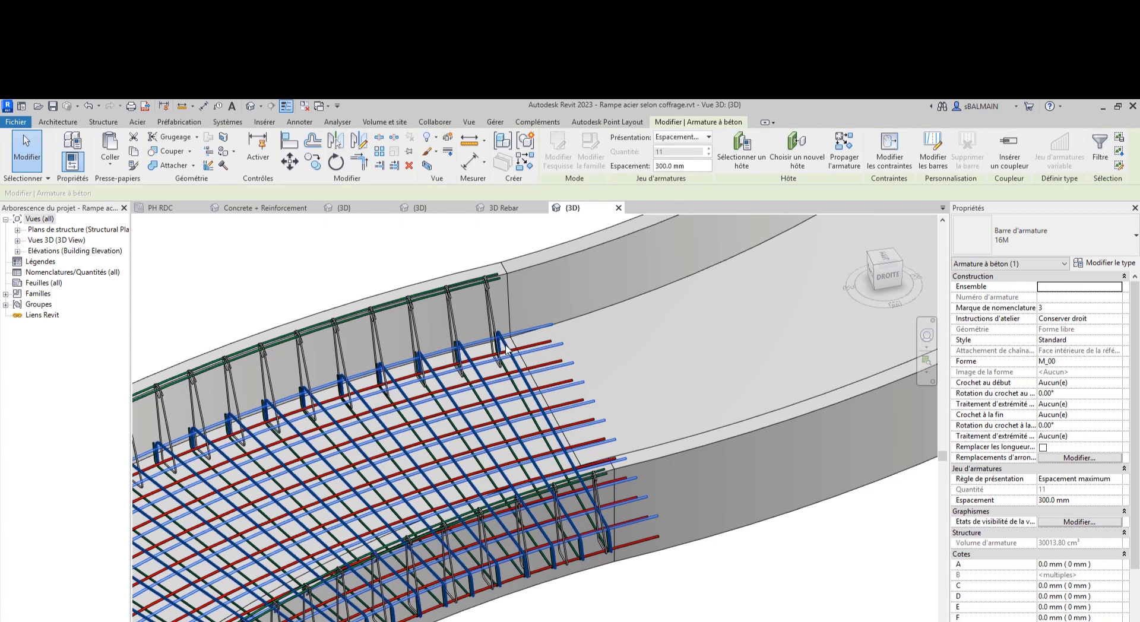
{"action": "left_click", "coordinate": [506, 343], "text": "ctrl"}
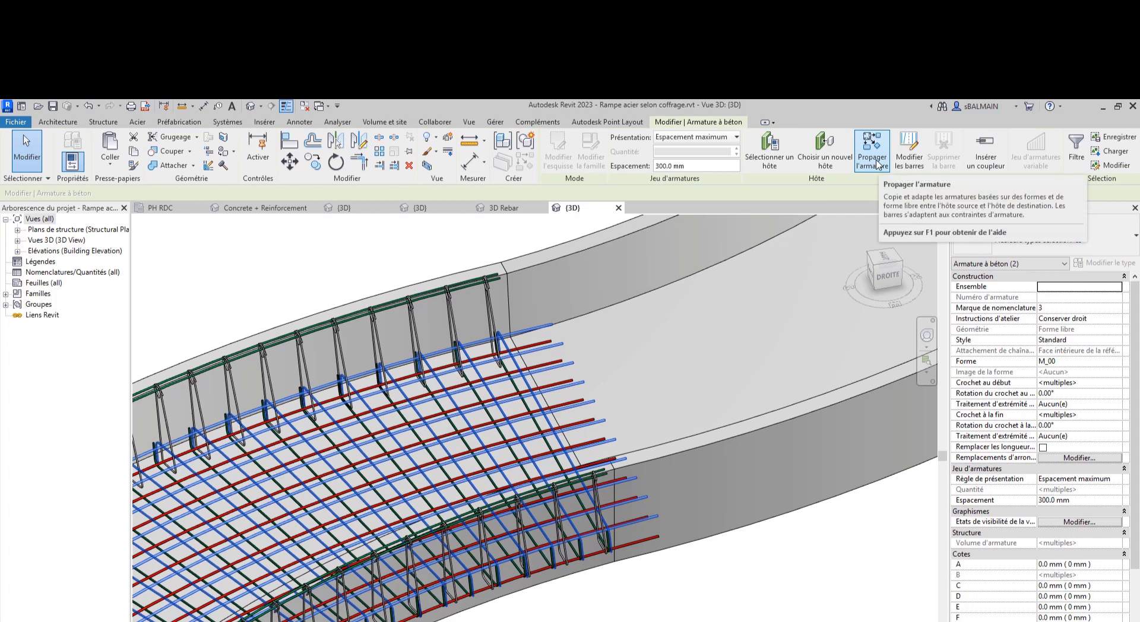
{"action": "left_click", "coordinate": [878, 165]}
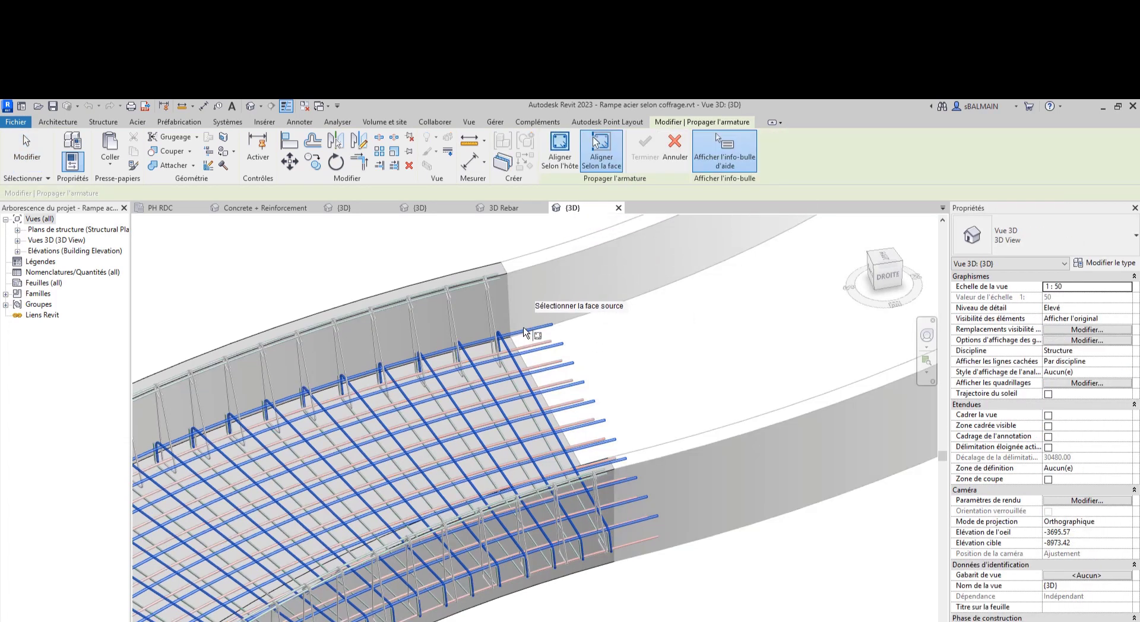
{"action": "left_click", "coordinate": [514, 348]}
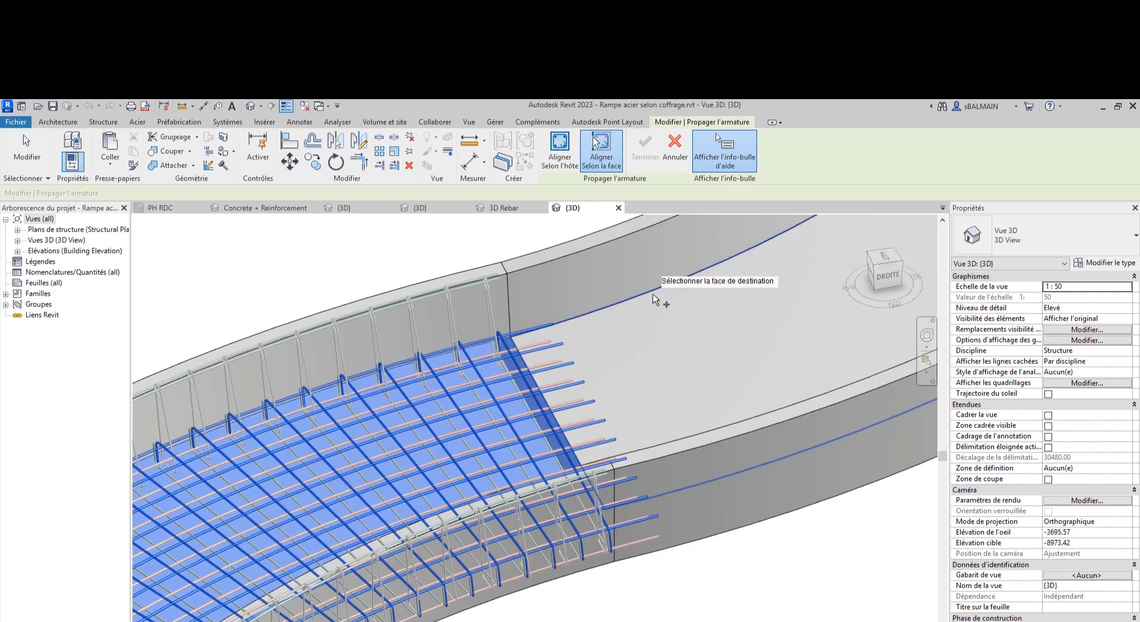
{"action": "left_click", "coordinate": [715, 354]}
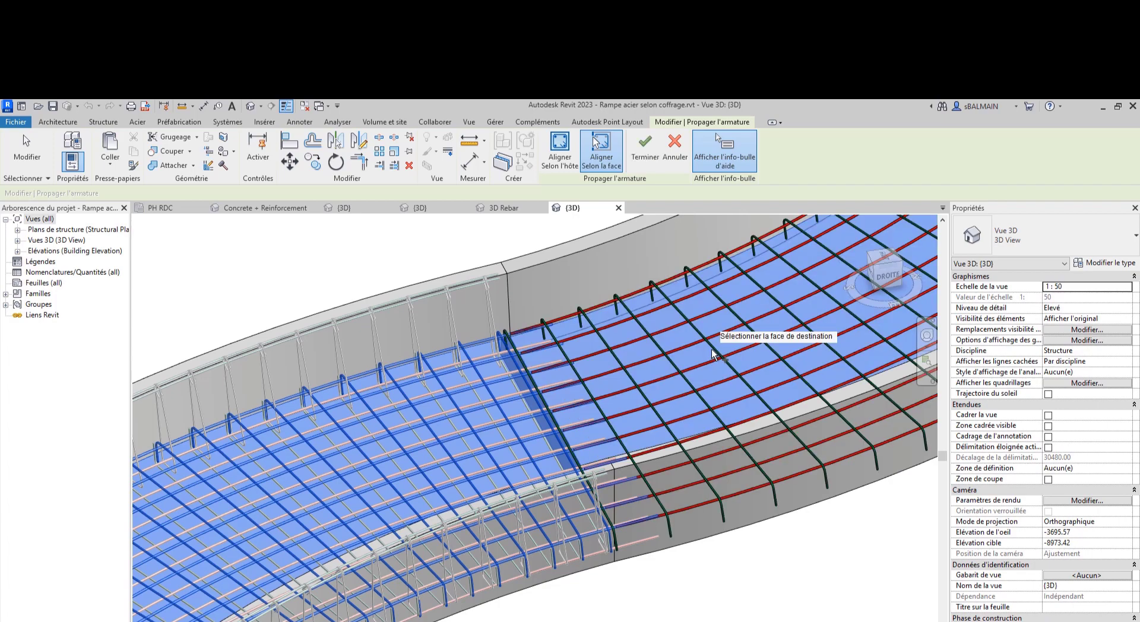
{"action": "middle_click_drag", "start_coordinate": [738, 315], "coordinate": [473, 442]}
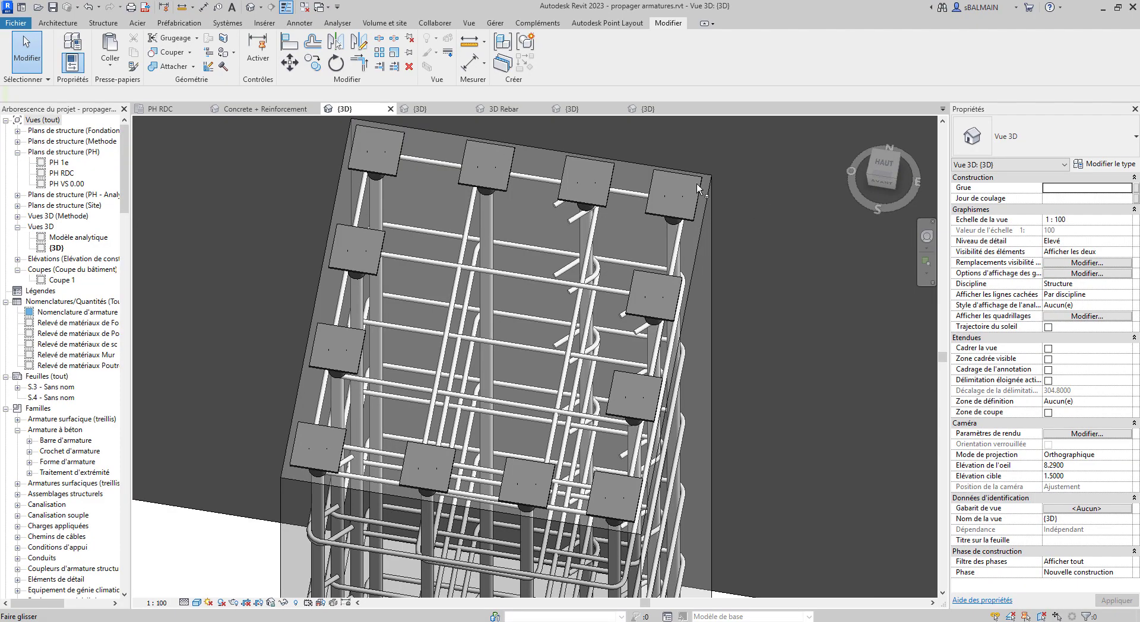
Step: Open the Coupleur Formsaver family of the column's couplers for editing and disable its alignment to the view plane
{"action": "left_click", "coordinate": [691, 219]}
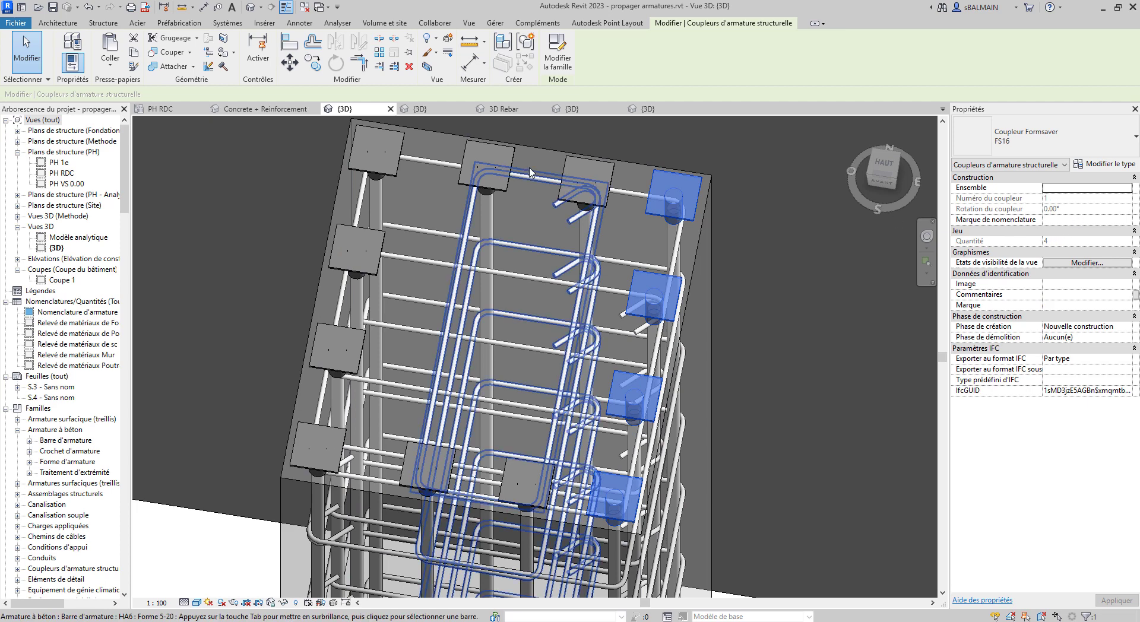
{"action": "left_click", "coordinate": [564, 54]}
{"action": "left_click", "coordinate": [1050, 284]}
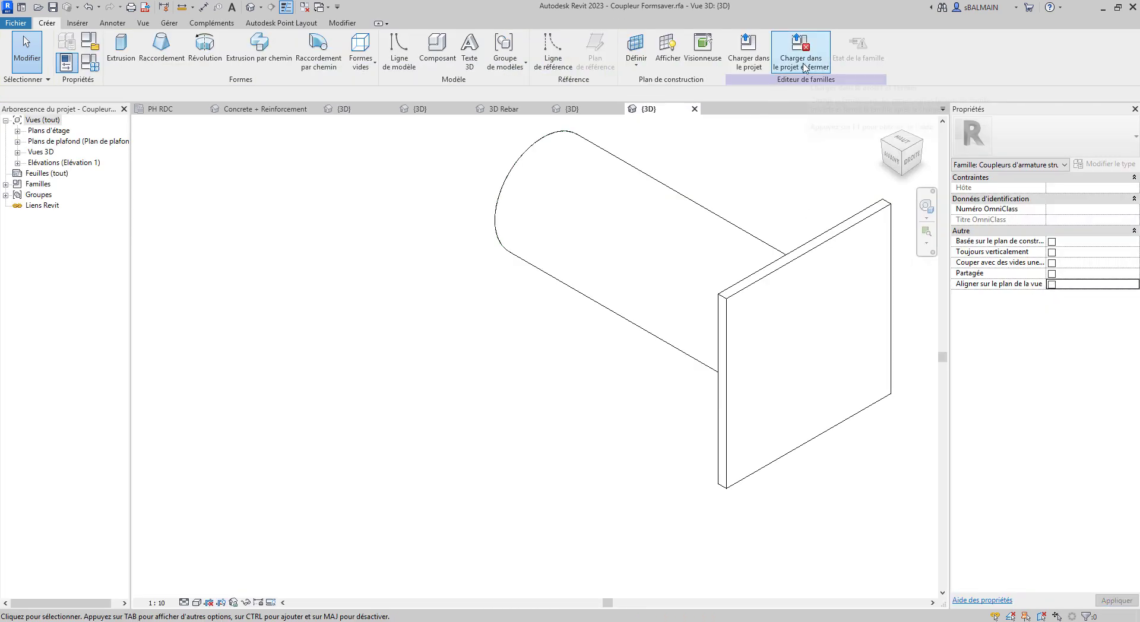
Step: Load the modified coupler family into propager armatures.rvt and close it, saving the changes to Coupleur Formsaver.rfa
{"action": "left_click", "coordinate": [804, 67]}
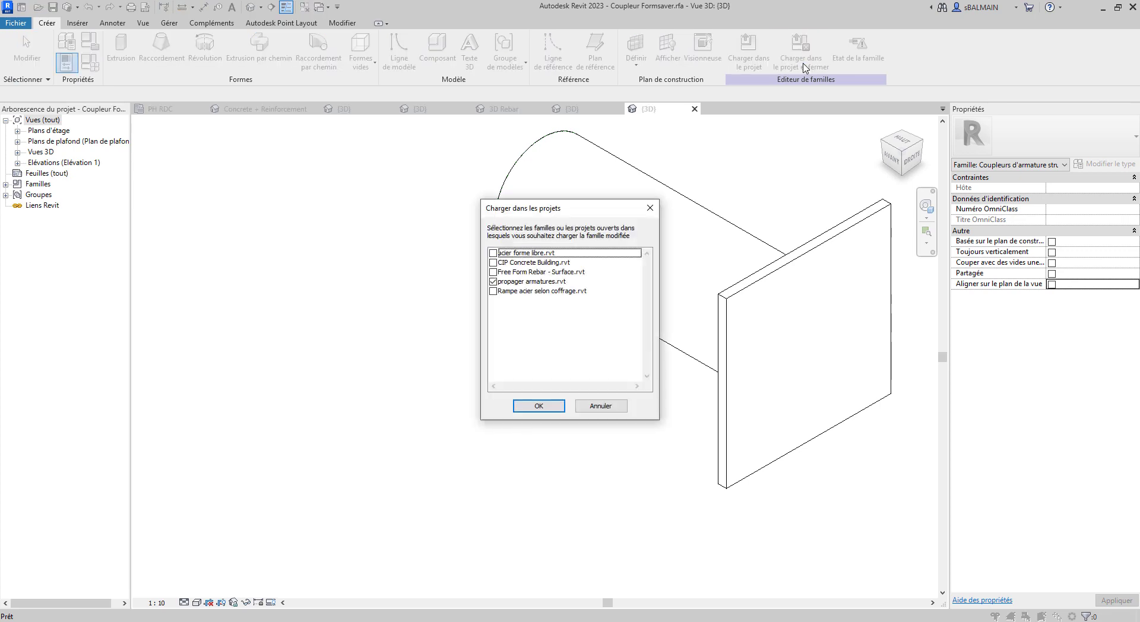
{"action": "left_click", "coordinate": [546, 403]}
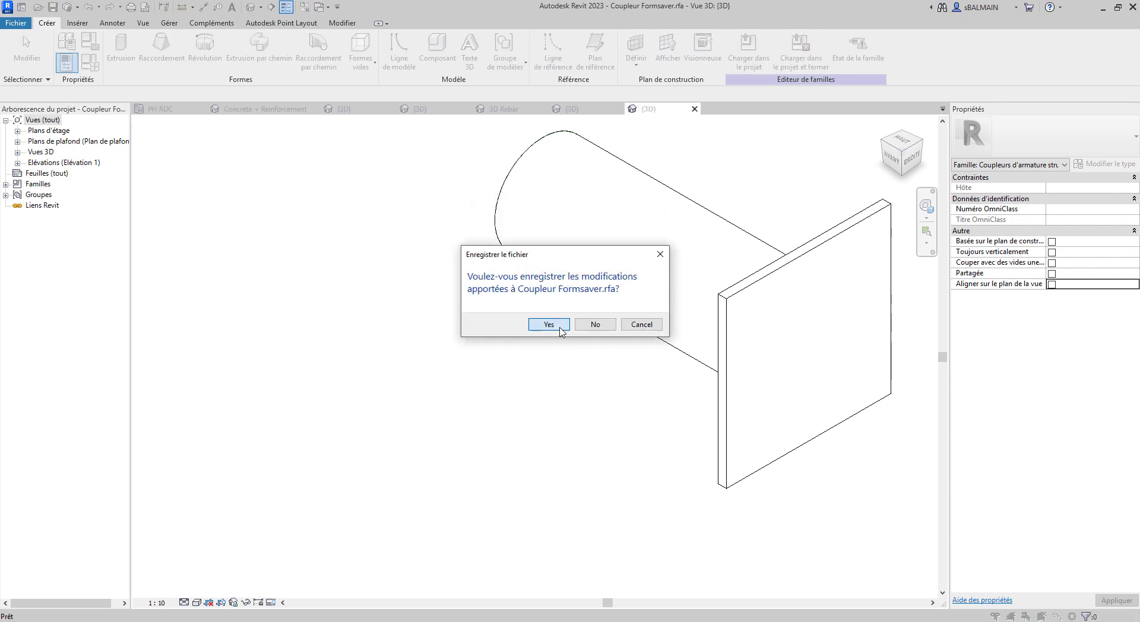
{"action": "left_click", "coordinate": [548, 325]}
{"action": "left_click", "coordinate": [479, 319]}
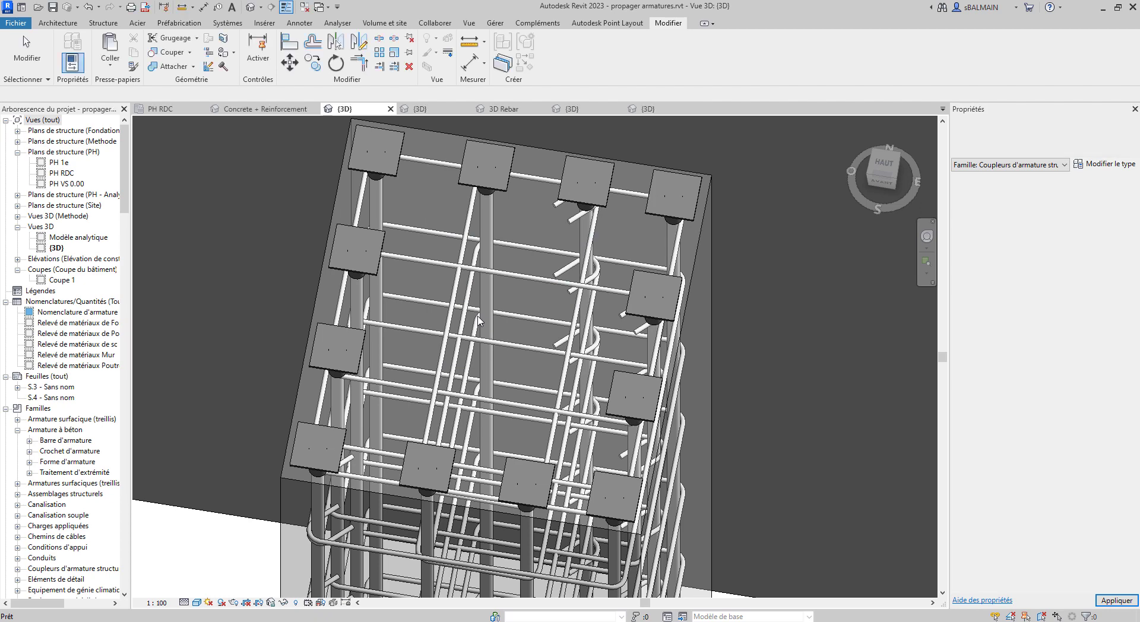
{"action": "key", "text": "Escape"}
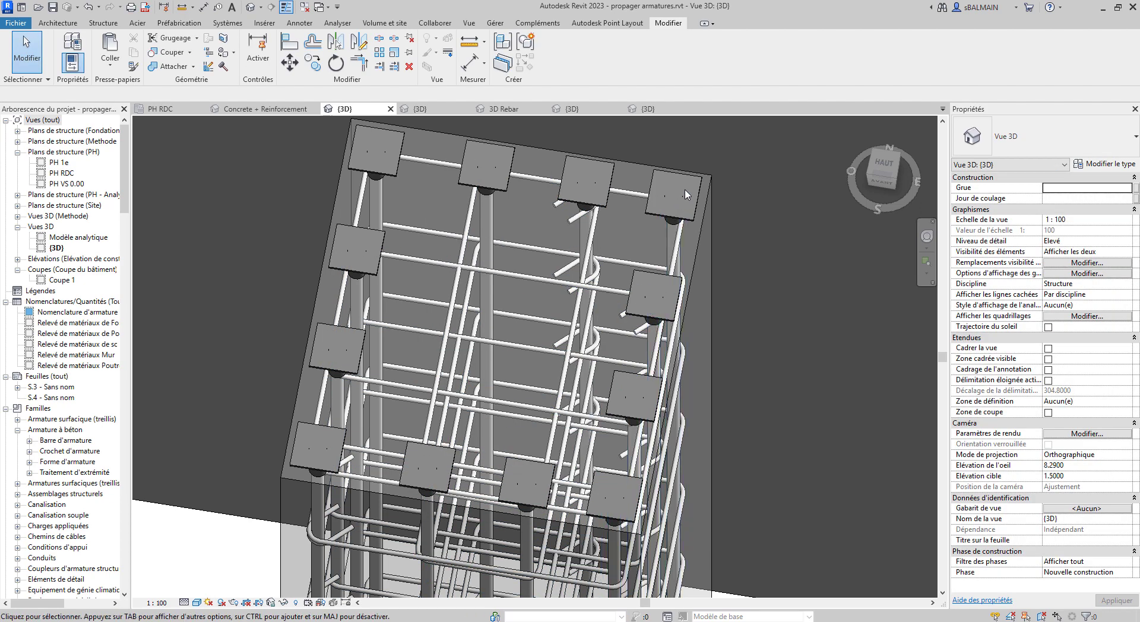
Step: Set the coupler rotation to 45° for the set of four FS16 couplers along one side of the column
{"action": "left_click", "coordinate": [682, 189]}
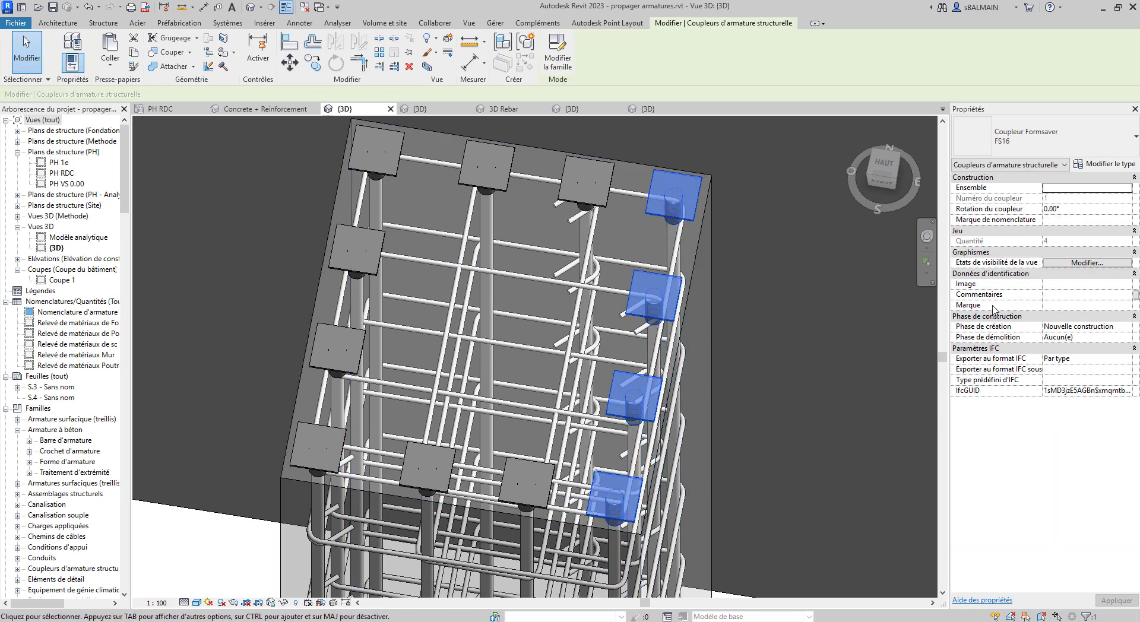
{"action": "left_click", "coordinate": [1064, 209]}
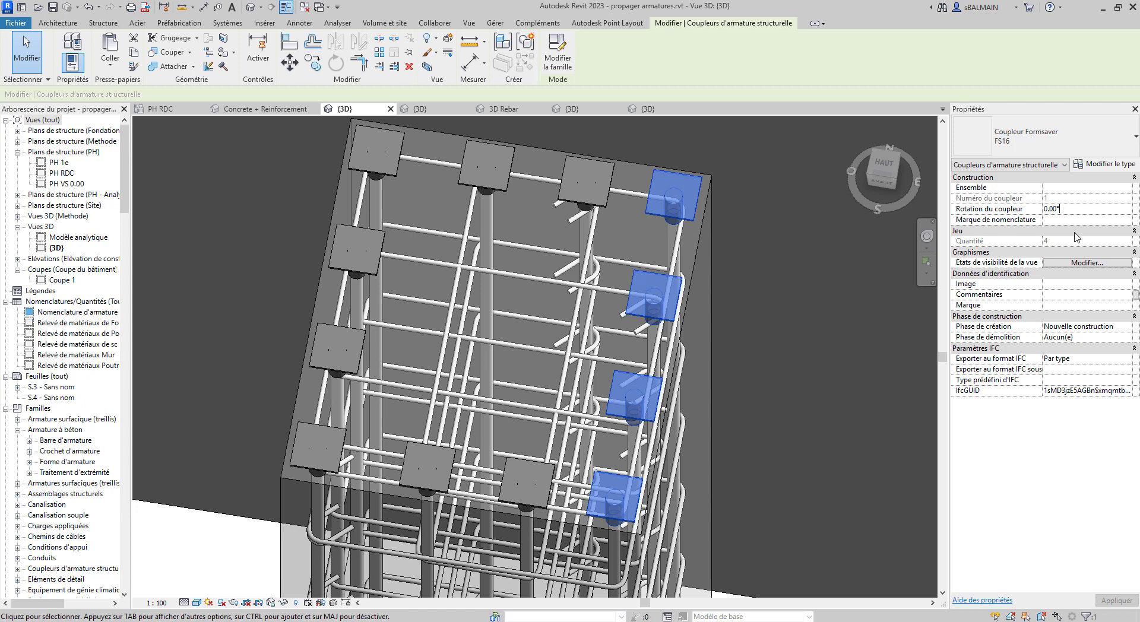
{"action": "double_click", "coordinate": [1063, 211]}
{"action": "type", "text": "45"}
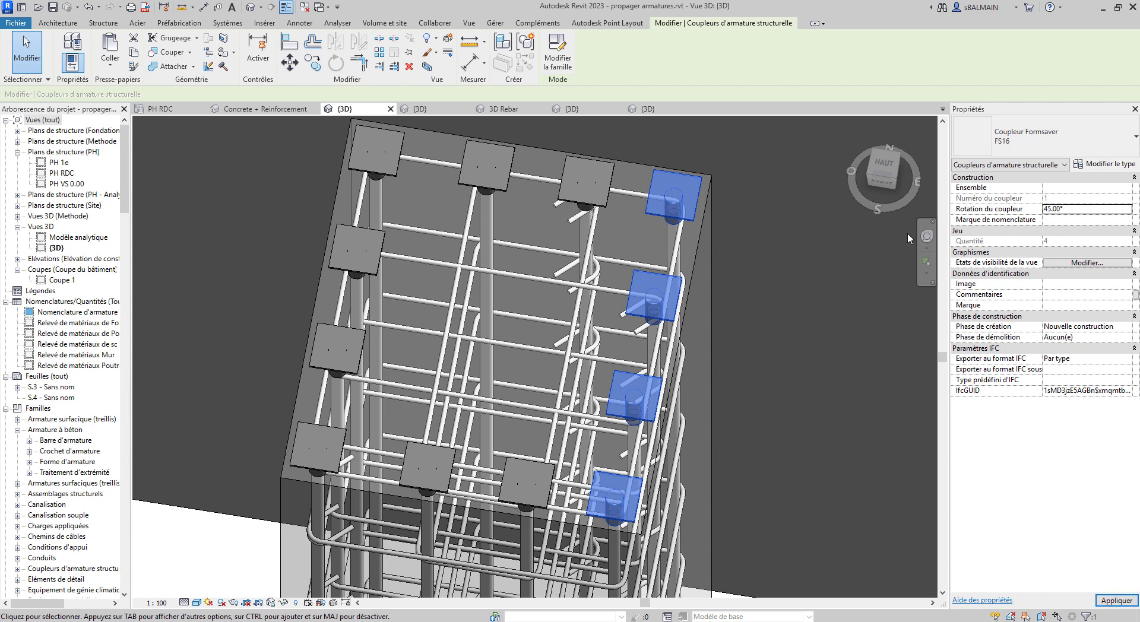